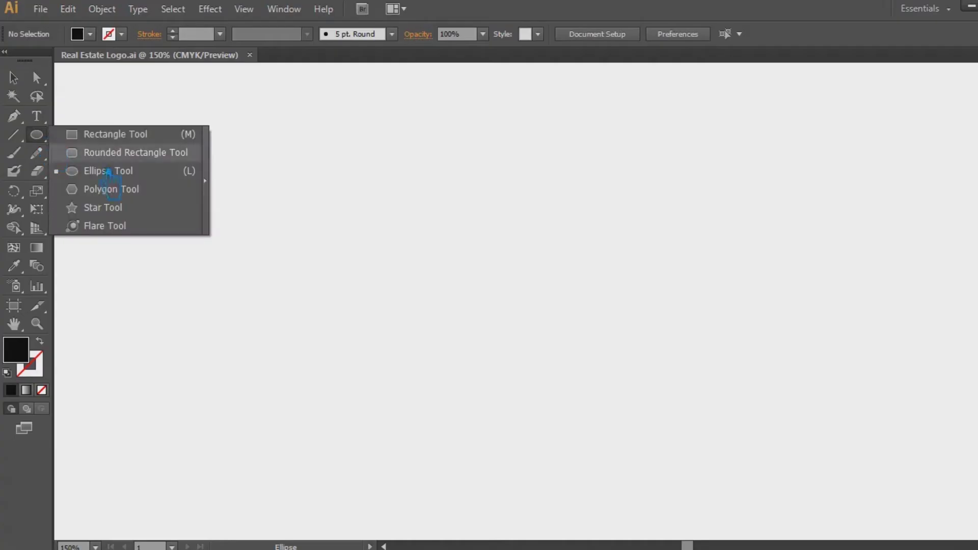
- Create a three-sided polygon (triangle) with the Polygon tool
left_click(98, 188)
left_click(359, 224)
type("3")
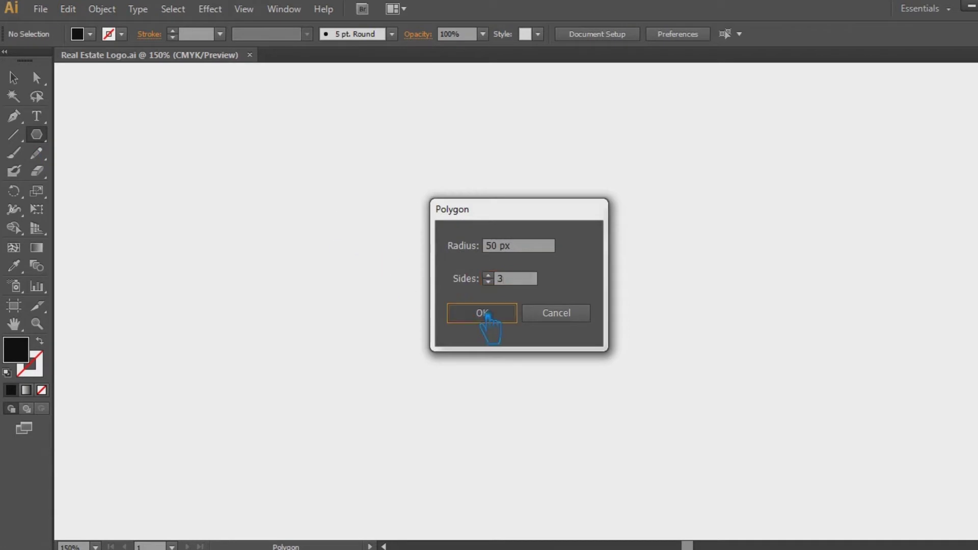
left_click(484, 313)
- Lower the triangle's top anchor to flatten it and make it a black outline with no fill
left_click_drag(301, 135, 367, 171)
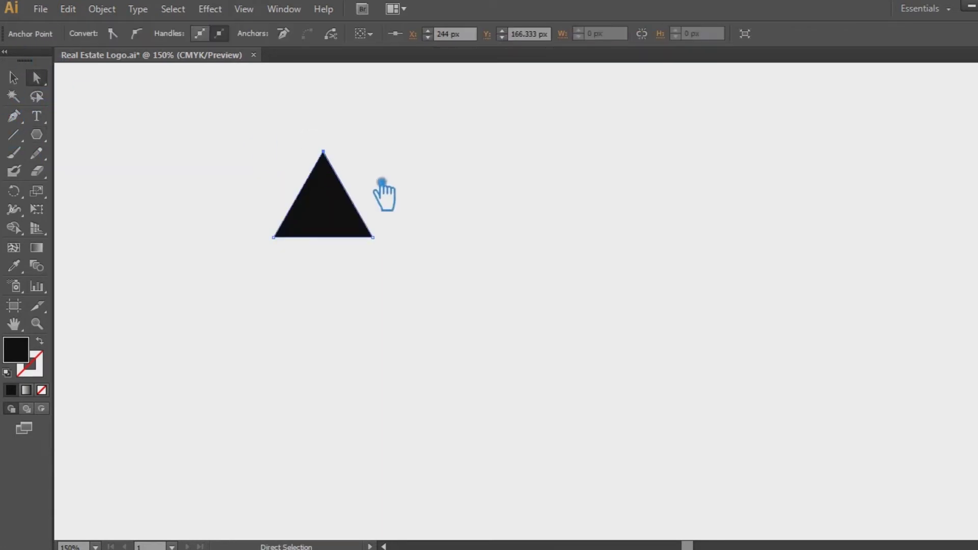
key("shift+Down")
key("shift+Down")
key("shift+Down")
key("shift+Down")
key("shift+Down")
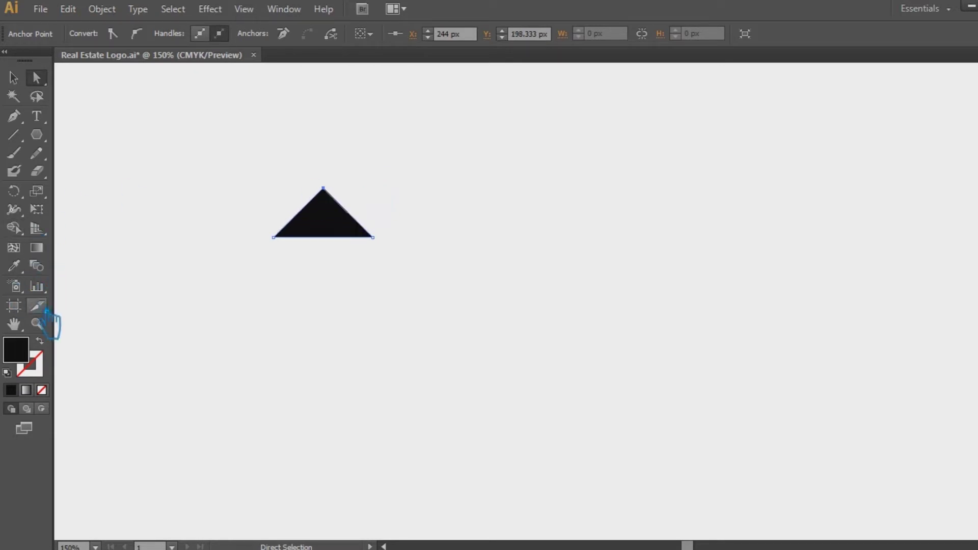
key("shift+x")
- Reselect the flattened triangle outline and zoom in on it
left_click(13, 78)
left_click(233, 243)
left_click(323, 237)
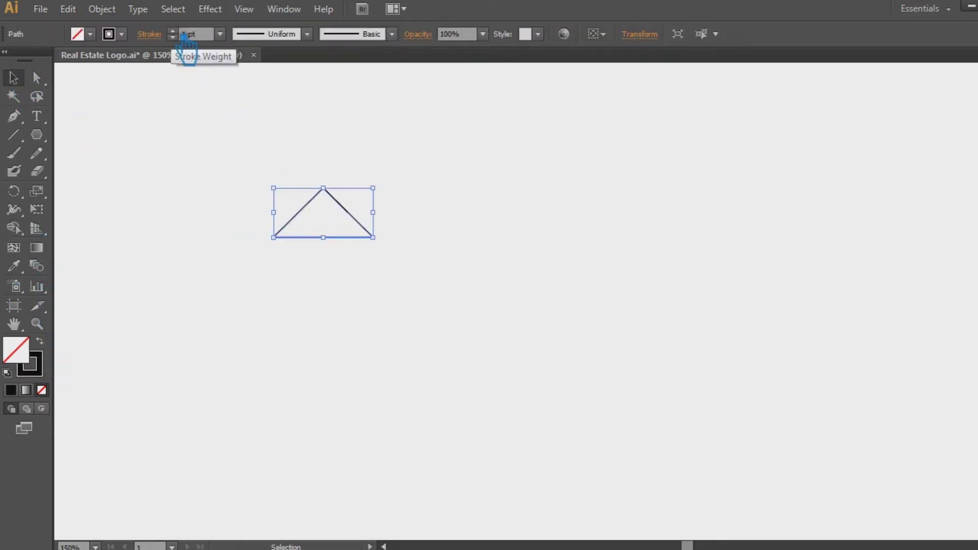
scroll(184, 36, "up", 2)
left_click(486, 301)
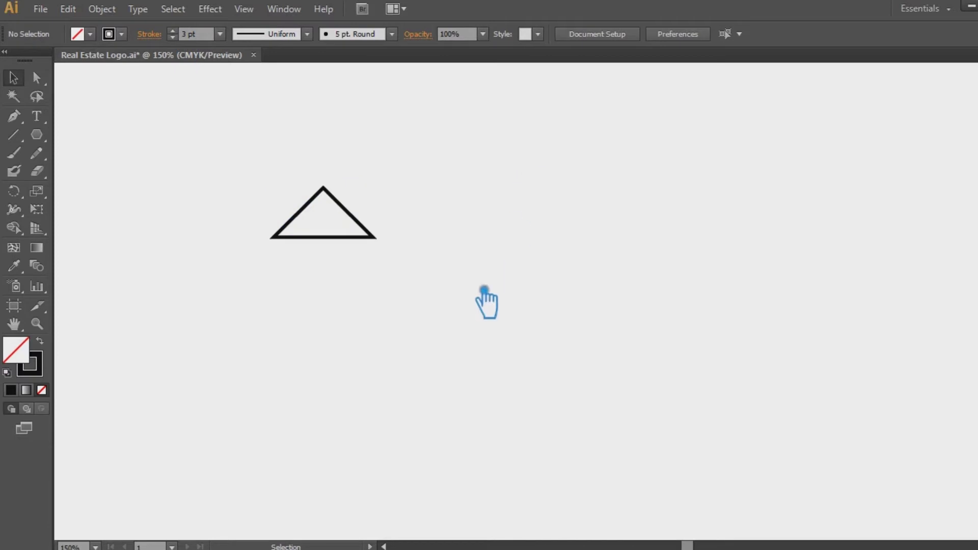
key("ctrl+equal")
left_click_drag(473, 315, 618, 337)
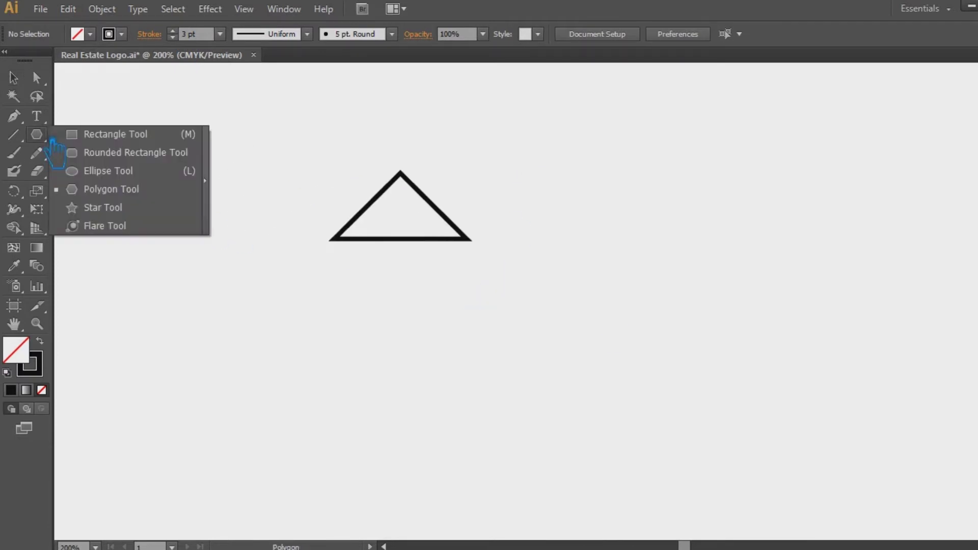
- Draw a pill-shaped rounded rectangle filled solid black and enlarge it slightly
mouse_move(36, 135)
left_mouse_down()
mouse_move(128, 152)
mouse_move(151, 262)
left_mouse_up()
key("ctrl+z")
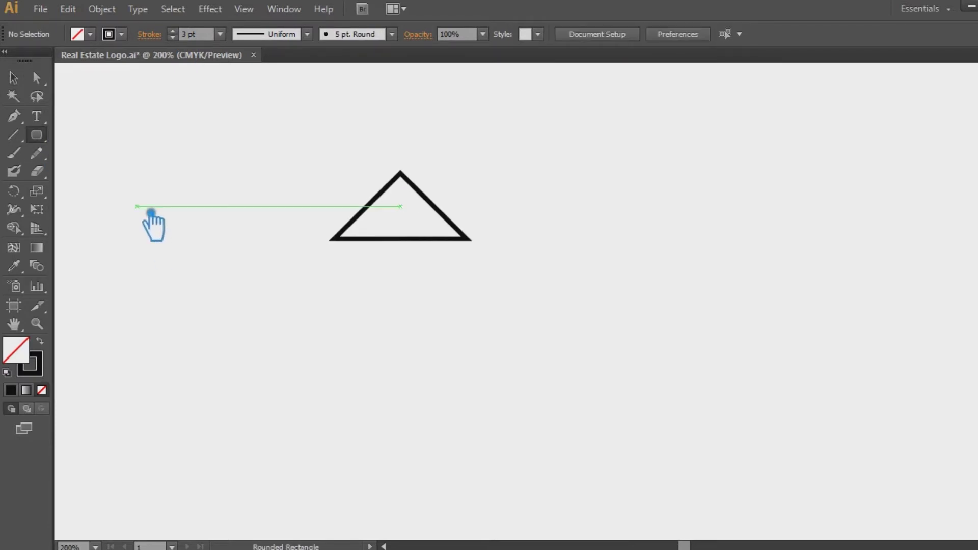
left_click(137, 207)
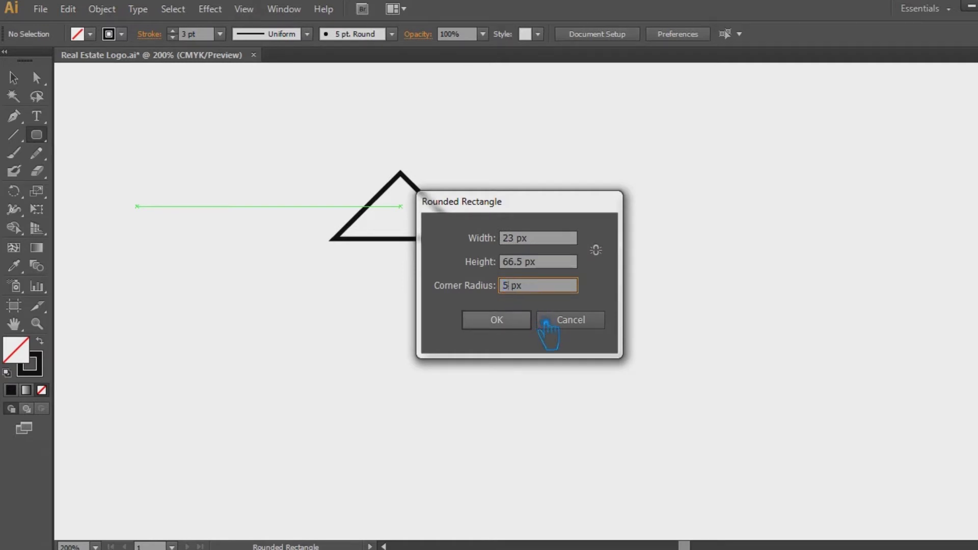
left_click(525, 321)
key("v")
left_click(42, 343)
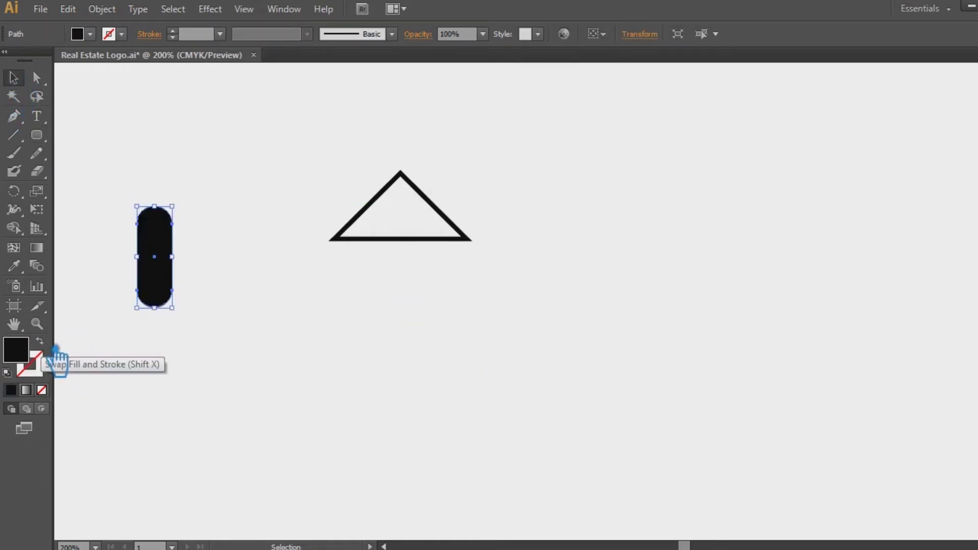
left_click_drag(184, 315, 192, 331)
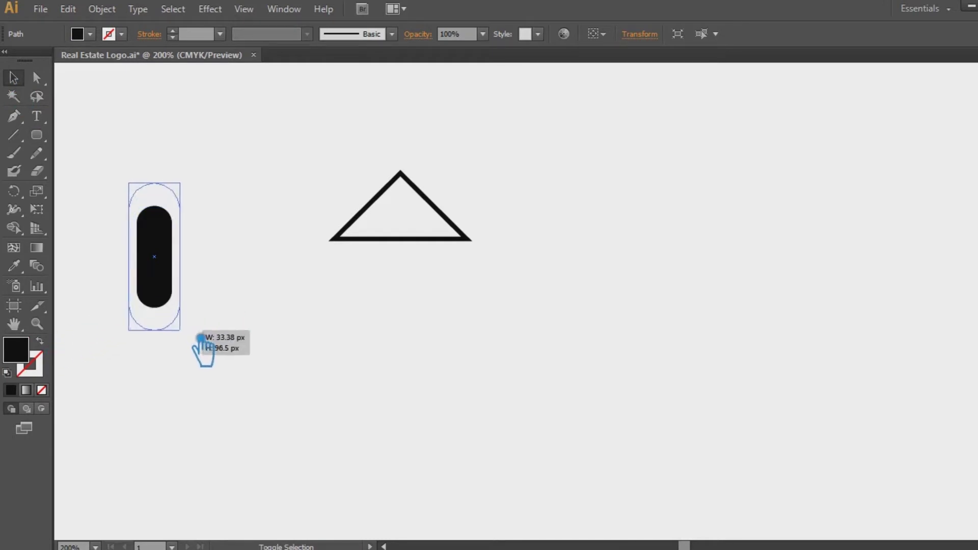
- Subtract a rectangle from the pill's lower half with Pathfinder Minus Front, leaving an arch
left_click(37, 135)
left_click_drag(233, 373, 92, 255)
left_click(183, 214)
left_click_drag(258, 331, 120, 204)
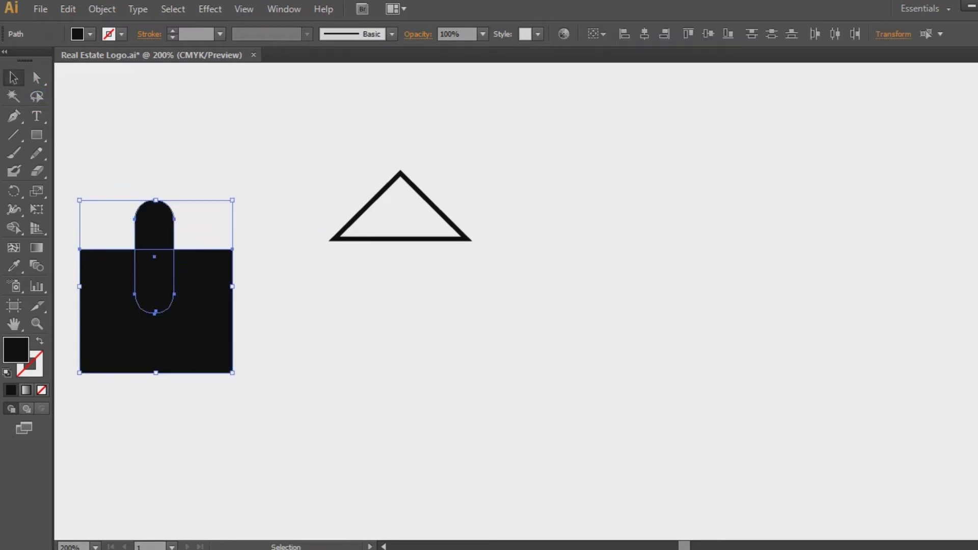
key("shift+ctrl+F9")
left_click(878, 405)
- Move the black arch into the triangle and nudge it slightly upward
left_click(305, 304)
left_click_drag(165, 228, 411, 218)
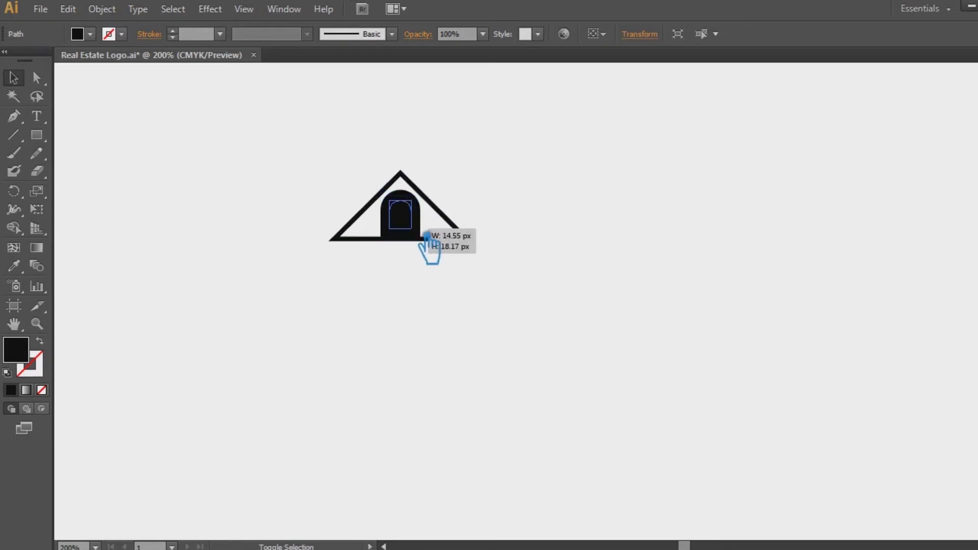
left_click(541, 223)
key("ctrl+equal")
key("ctrl+equal")
mouse_move(540, 222)
left_mouse_down()
mouse_move(545, 309)
mouse_move(584, 309)
left_mouse_up()
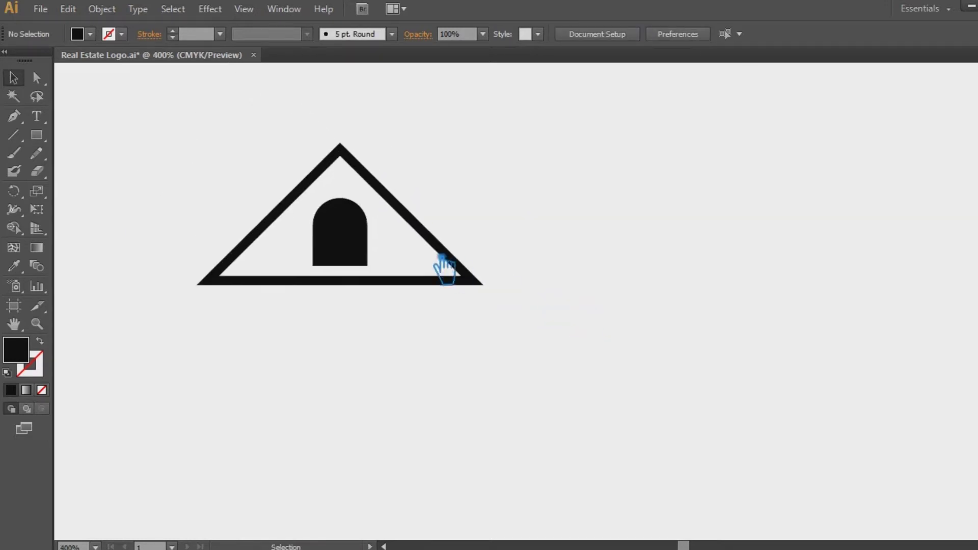
key("ctrl+a")
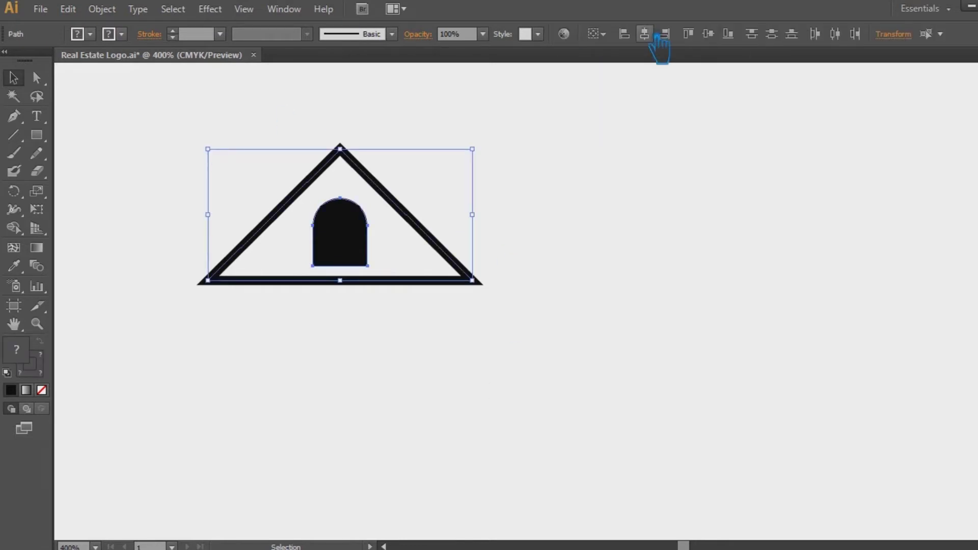
key("ctrl+shift+a")
left_click_drag(347, 237, 344, 231)
- Draw a thin bar across the arch and fill it dark grey
left_click(36, 135)
left_click_drag(367, 239, 304, 243)
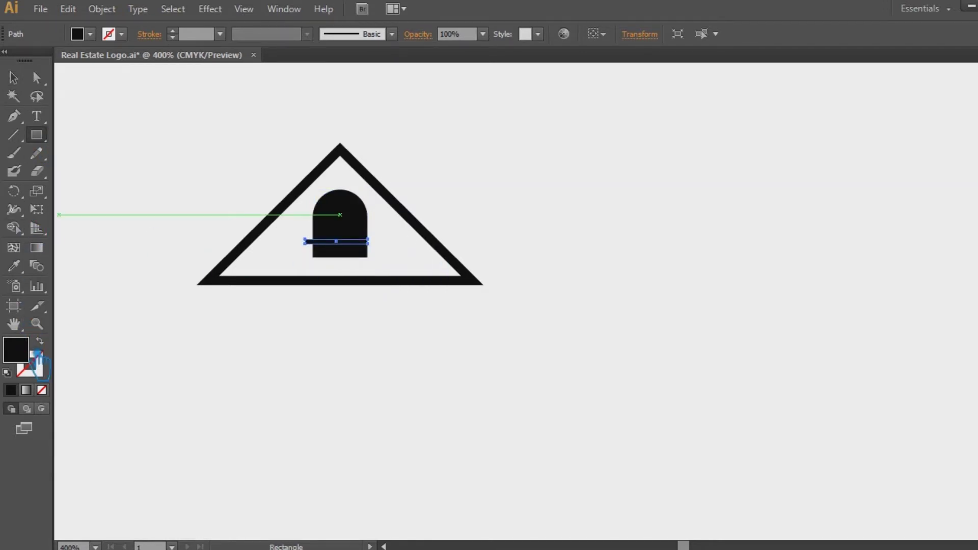
double_click(16, 350)
left_click(105, 253)
left_click(445, 138)
- Move the grey bar slightly higher on the arch
left_click(14, 78)
left_click(551, 221)
left_click_drag(550, 220, 627, 287)
scroll(627, 288, "up", 2)
scroll(826, 283, "up", 1)
mouse_move(438, 340)
left_mouse_down()
mouse_move(446, 352)
mouse_move(424, 335)
left_mouse_up()
mouse_move(526, 362)
left_mouse_down()
mouse_move(425, 338)
mouse_move(440, 270)
left_mouse_up()
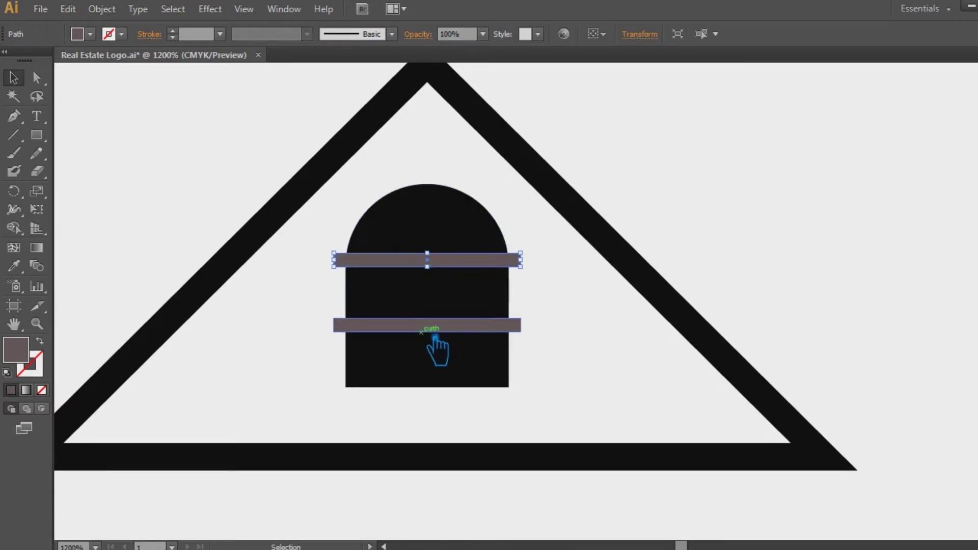
- Centre the two grey bars horizontally on the arch and move them lower
left_click(433, 326, "shift")
left_click(574, 370)
key("ctrl+a")
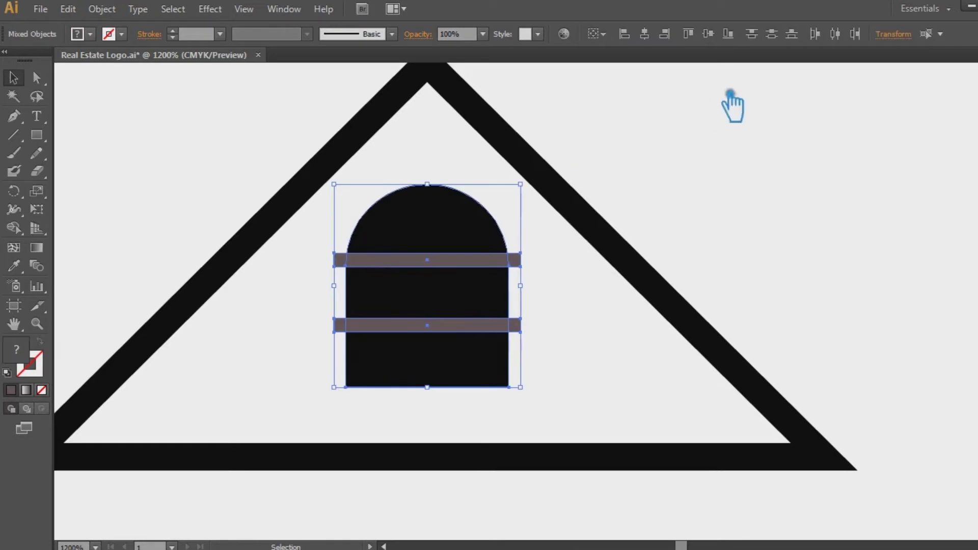
left_click(721, 42)
left_click(706, 194)
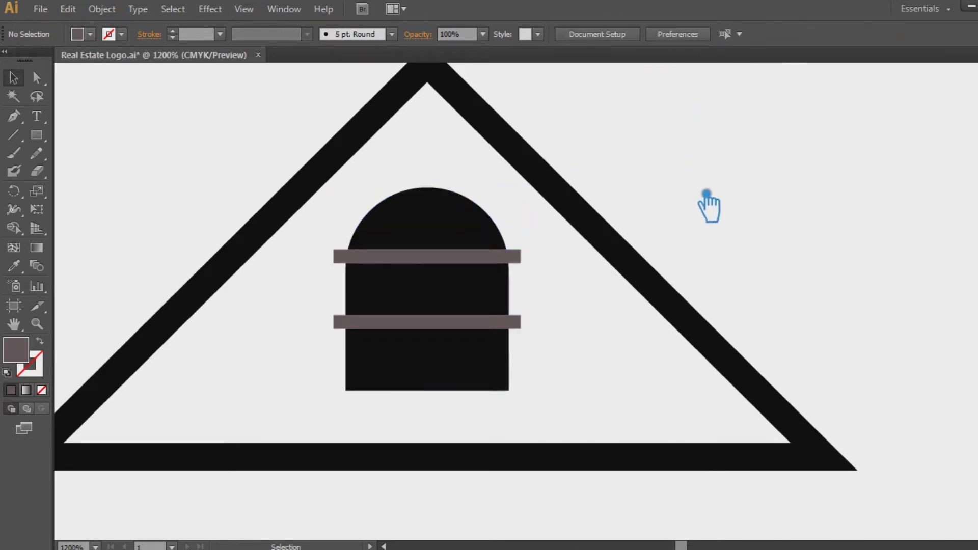
left_click(429, 260)
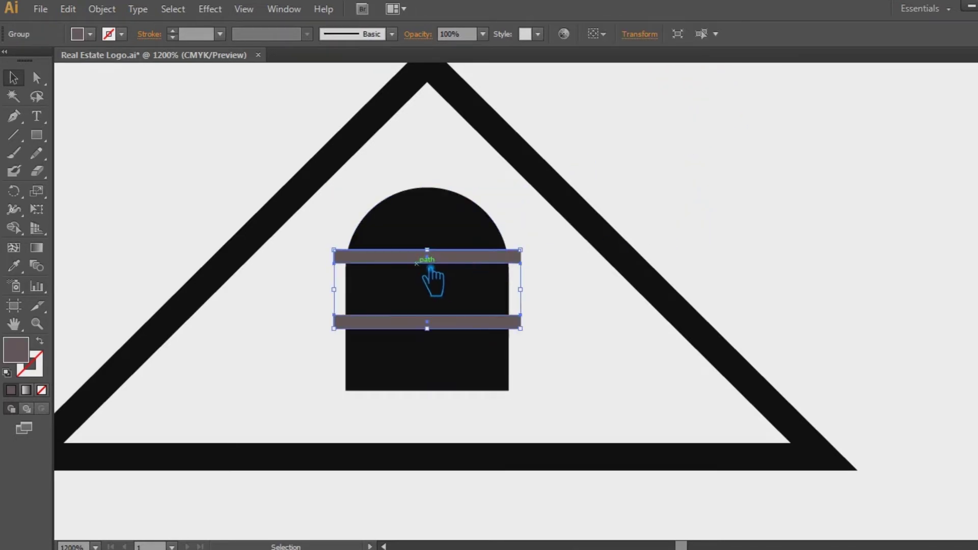
left_click_drag(523, 265, 525, 274)
- Move the bottom bar up about 14 px and re-centre both bars on the arch
left_click(540, 326)
right_click(420, 267)
left_click(473, 355)
left_click_drag(490, 338, 463, 331)
left_click(432, 271, "shift")
left_click(347, 257, "shift")
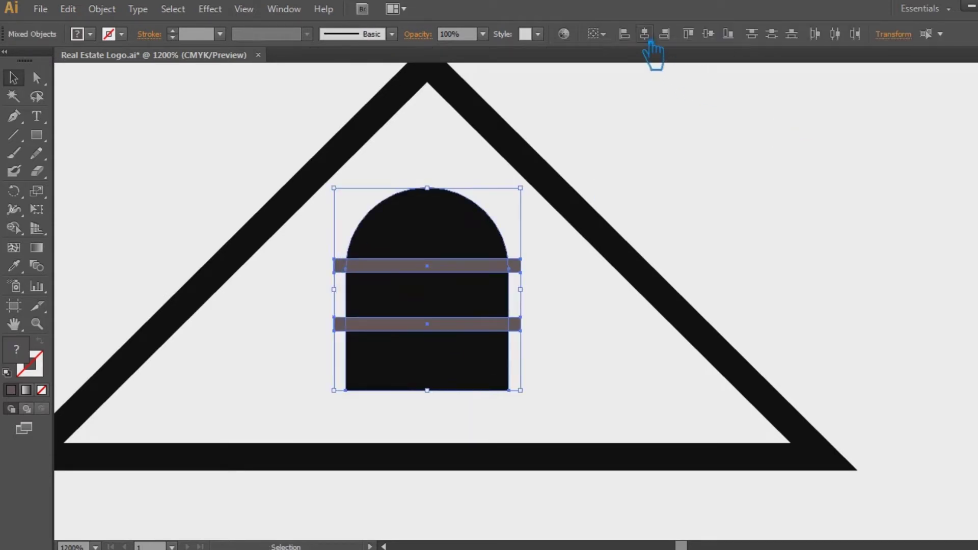
left_click(721, 45)
left_click(583, 411)
- Alt-drag a copy of the bottom bar downward to make a third bar
left_click(448, 280)
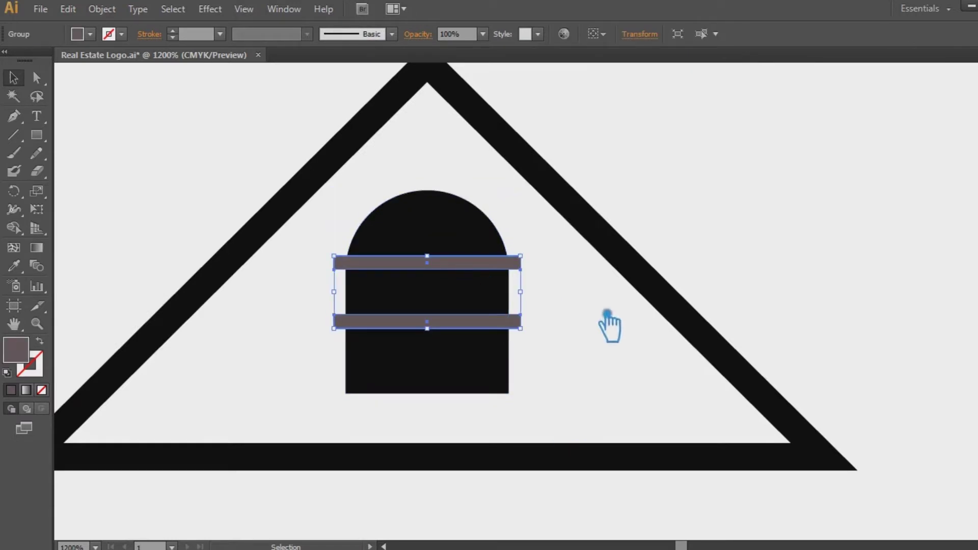
left_click(630, 369)
left_click(457, 335)
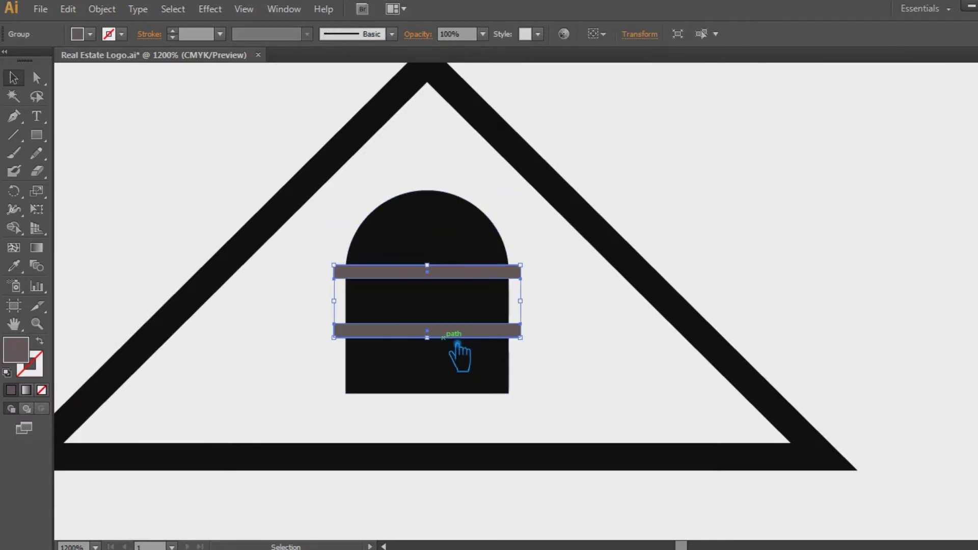
left_click(456, 347)
right_click(437, 332)
left_click(466, 361)
left_click_drag(442, 346, 443, 404)
- Space the three bars evenly with Vertical Distribute Center and shift them lower
left_click(426, 330, "shift")
left_click(423, 273, "shift")
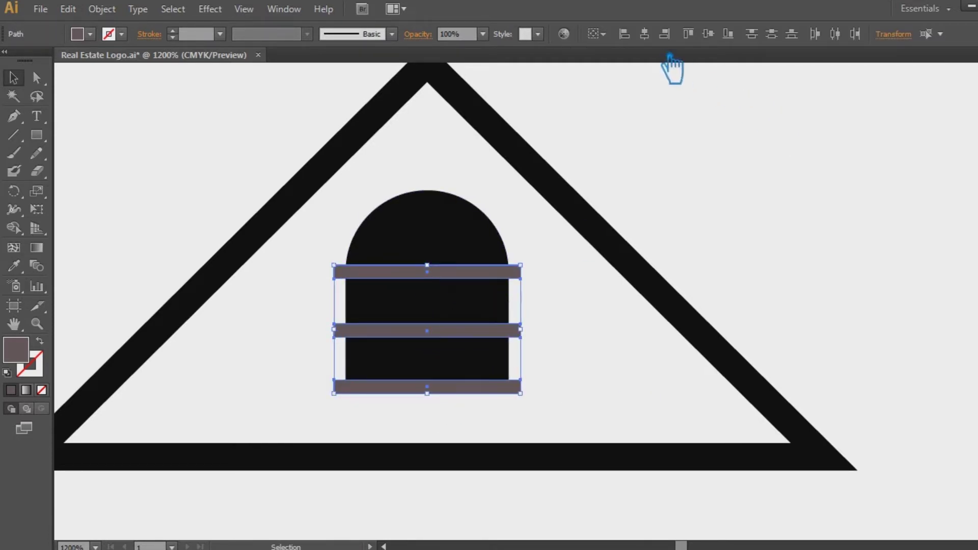
left_click(772, 35)
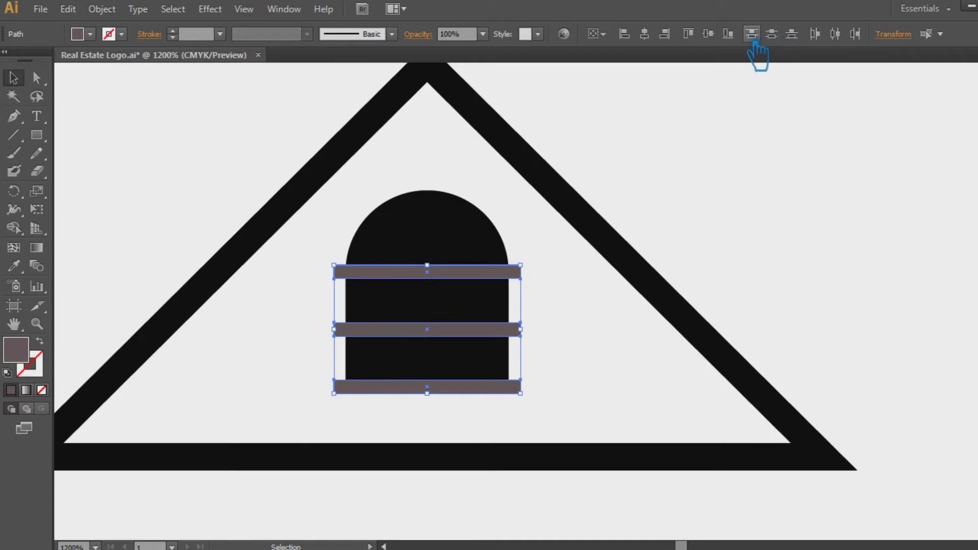
left_click(730, 51)
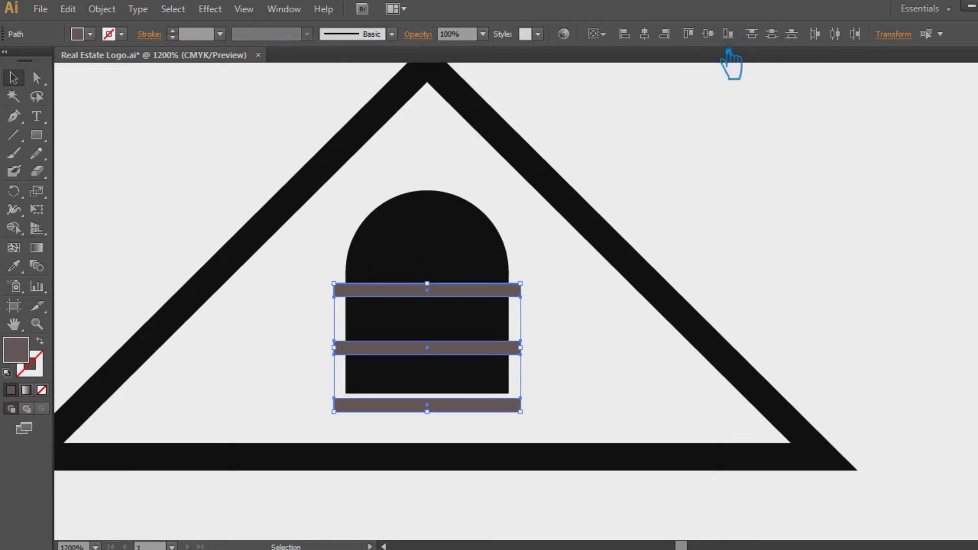
left_click(516, 376)
left_click_drag(448, 411, 450, 411)
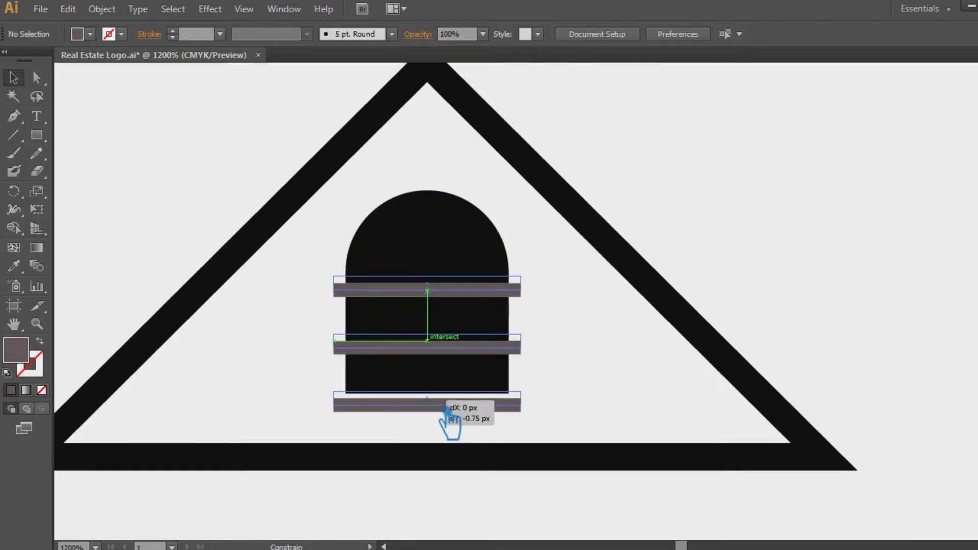
- Nudge the bar group into place and stretch it taller across the arch
key("ctrl+plus")
left_click(586, 405)
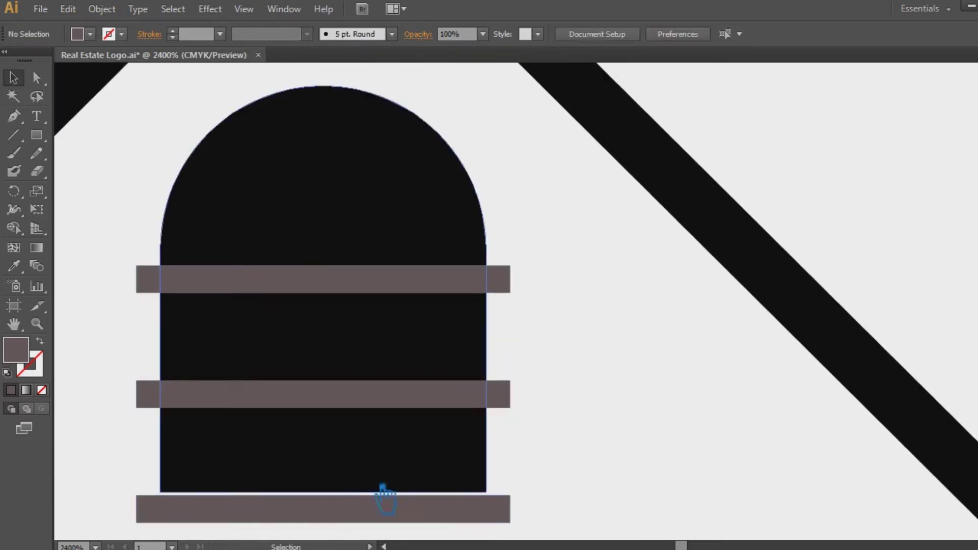
left_click_drag(334, 517, 338, 513)
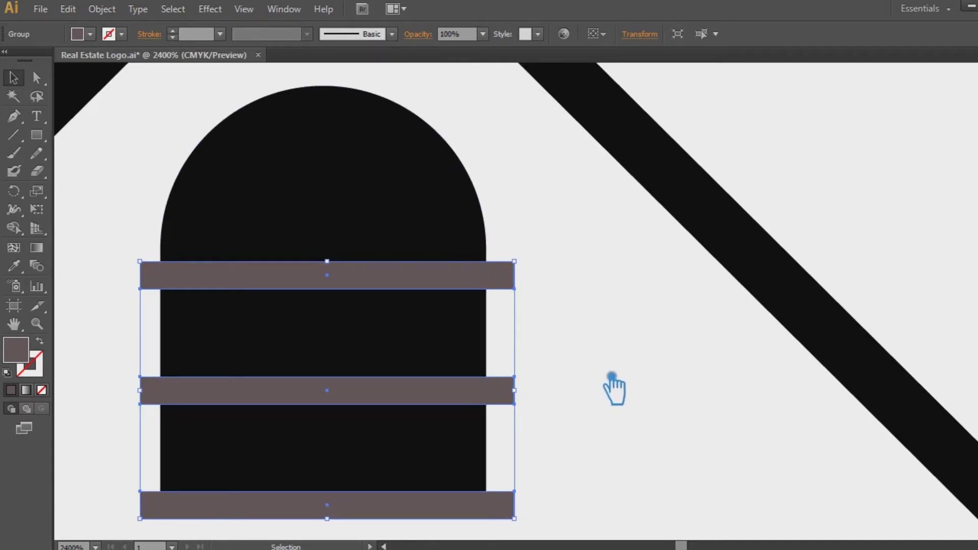
left_click_drag(355, 269, 338, 250)
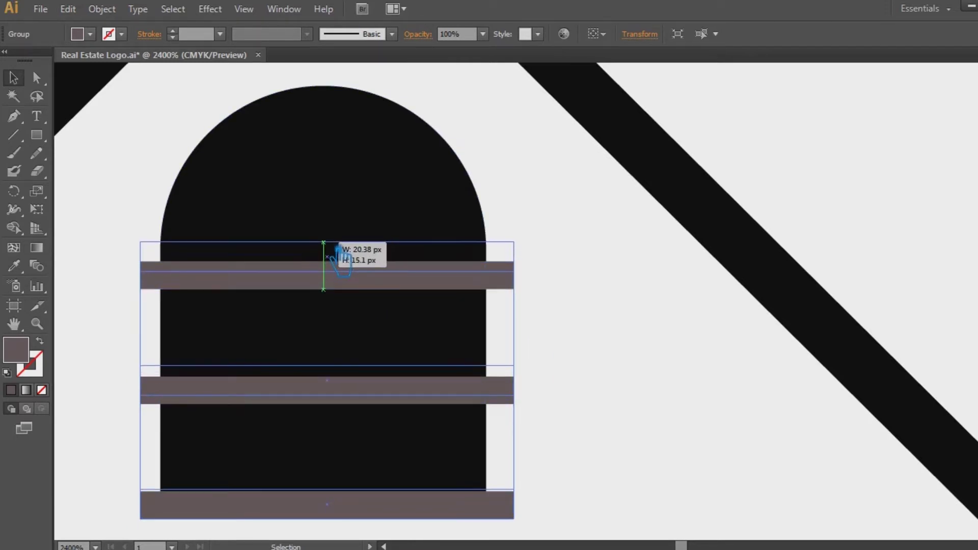
left_click(586, 448)
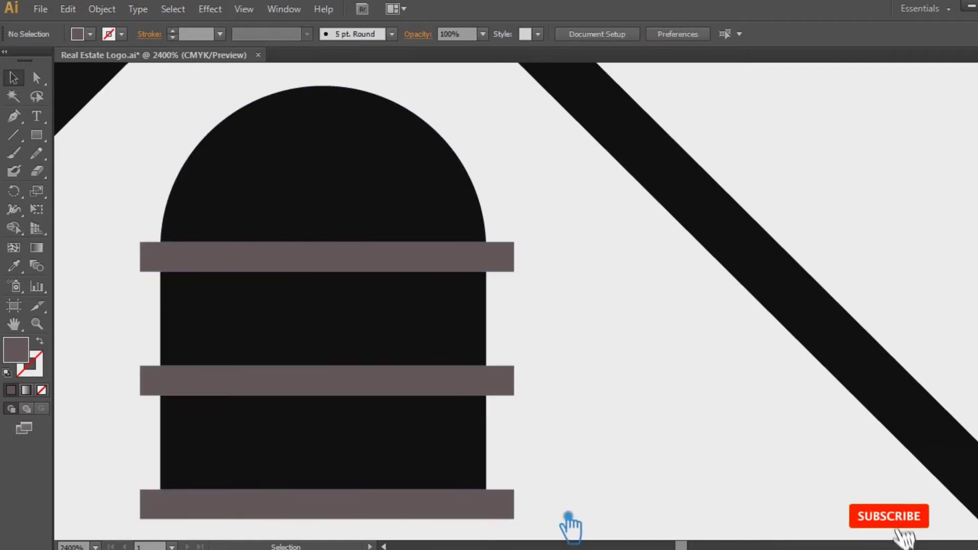
left_click_drag(558, 510, 131, 183)
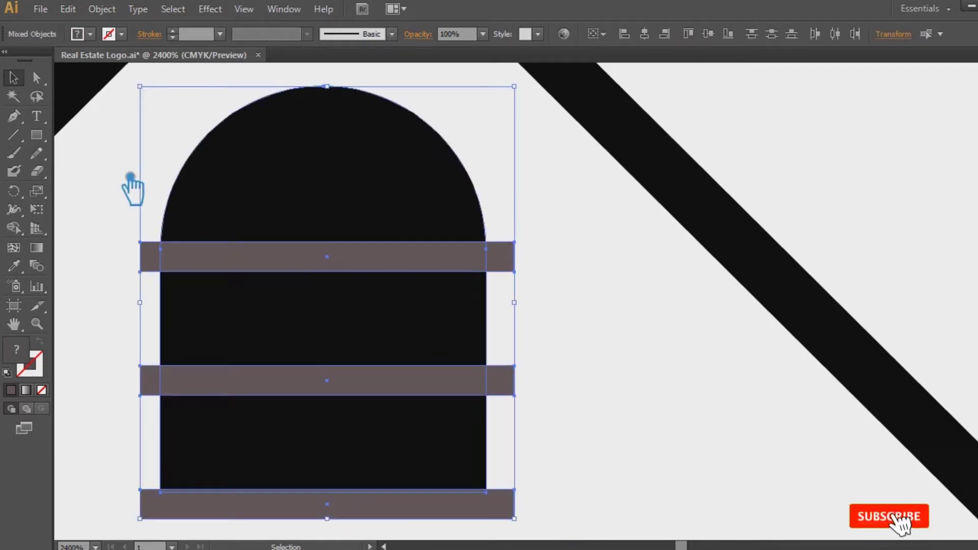
- Ungroup the bars and rotate-copy the top bar into a narrower vertical bar
left_click(541, 295)
right_click(328, 263)
left_click(359, 347)
left_click(506, 343)
left_click(376, 257)
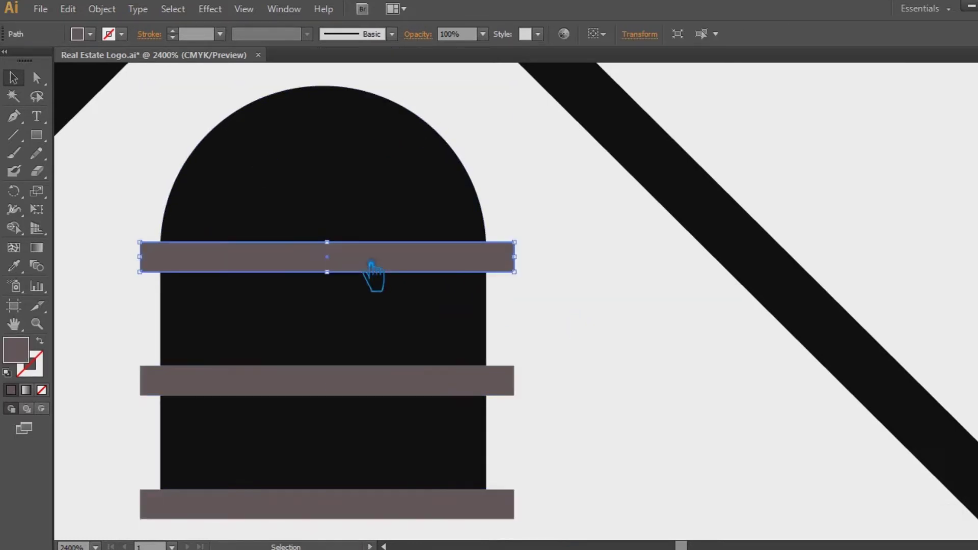
left_click_drag(535, 250, 367, 448)
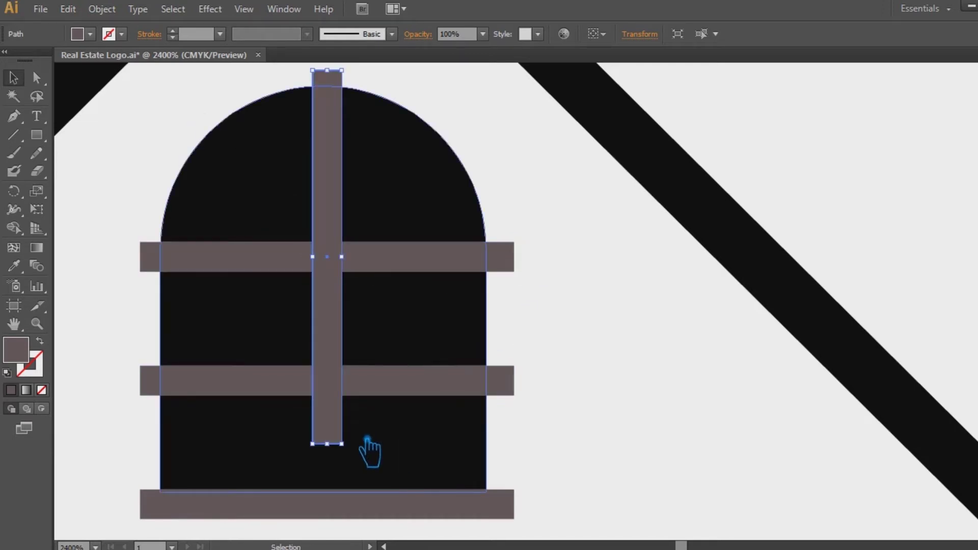
left_click_drag(355, 270, 331, 271)
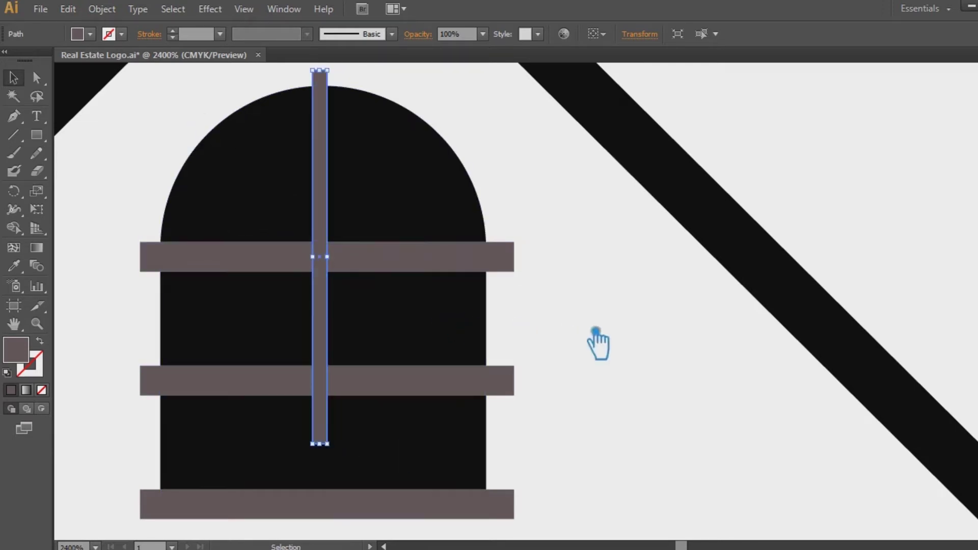
- Regroup the three horizontal bars and horizontally centre them, the vertical bar and the arch
left_click(595, 340)
scroll(586, 357, "down", 1)
left_click(428, 359)
left_click(372, 471, "shift")
left_click(384, 227, "shift")
key("ctrl+g")
left_click(403, 175, "shift")
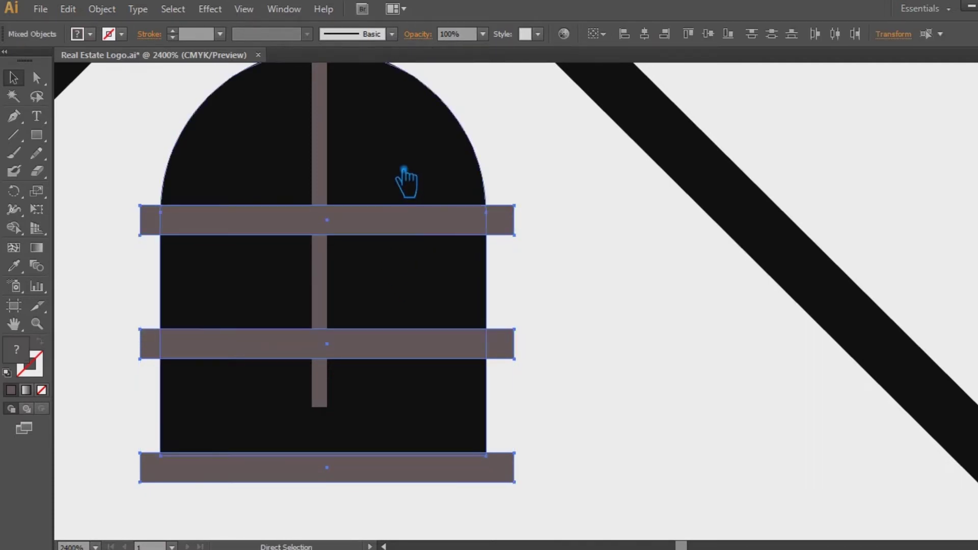
left_click(326, 163, "shift")
left_click(643, 33)
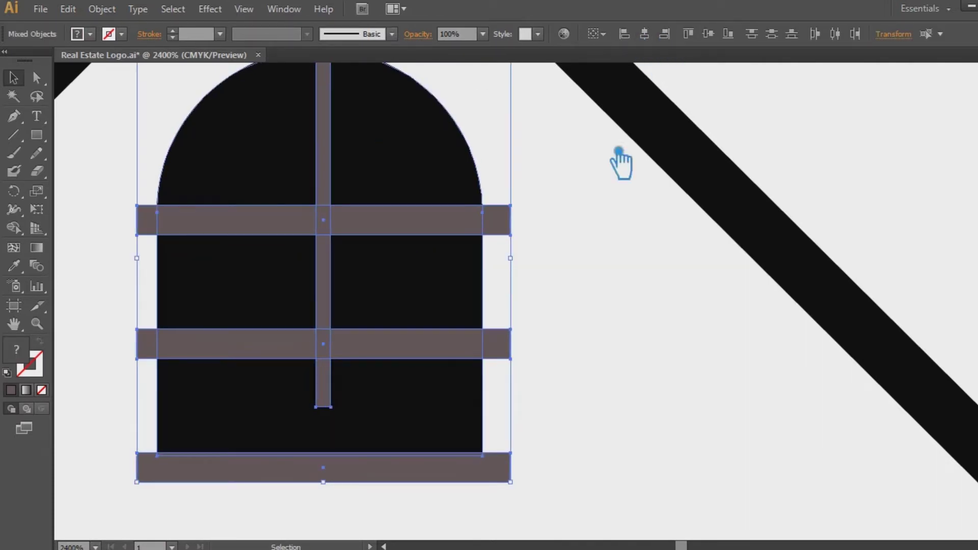
- Move the vertical bar down and set its top anchors at the arch's peak
left_click(619, 290)
left_click_drag(330, 147, 332, 225)
left_click(557, 360)
scroll(599, 375, "up", 3)
key("a")
left_click(348, 204)
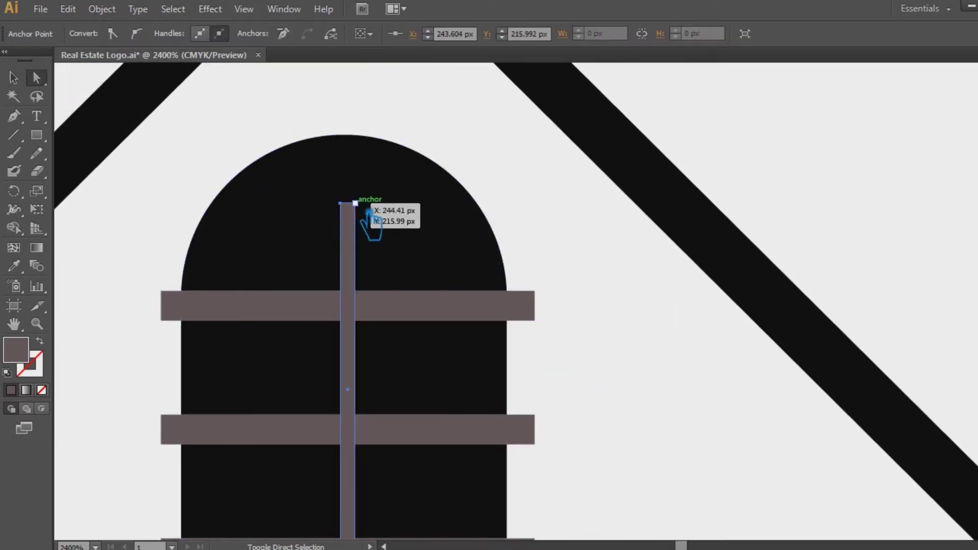
key("shift+Up")
key("Down")
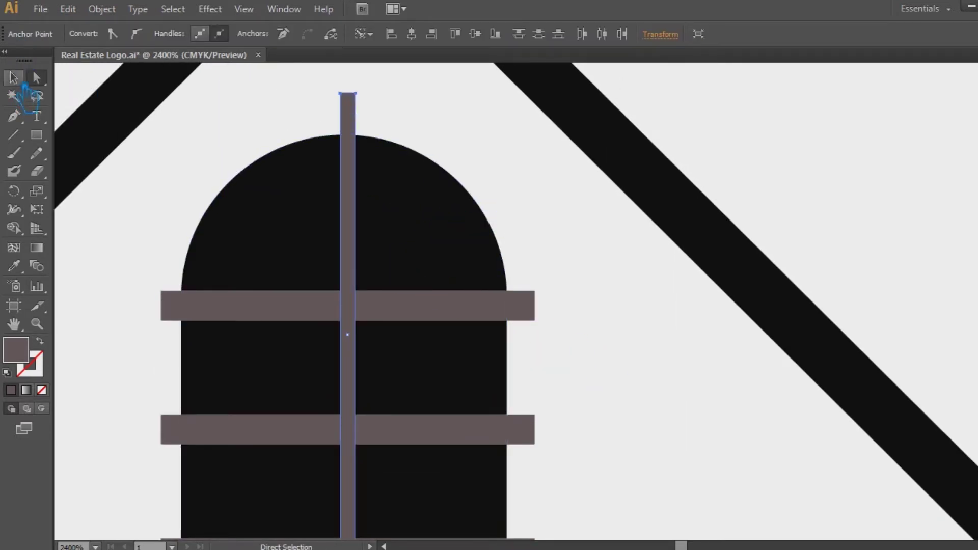
- Zoom out and marquee-select the whole window with all its bars
scroll(594, 251, "down", 1)
key("ctrl+shift+a")
key("ctrl+minus")
left_click_drag(578, 408, 356, 237)
key("ctrl+shift+F9")
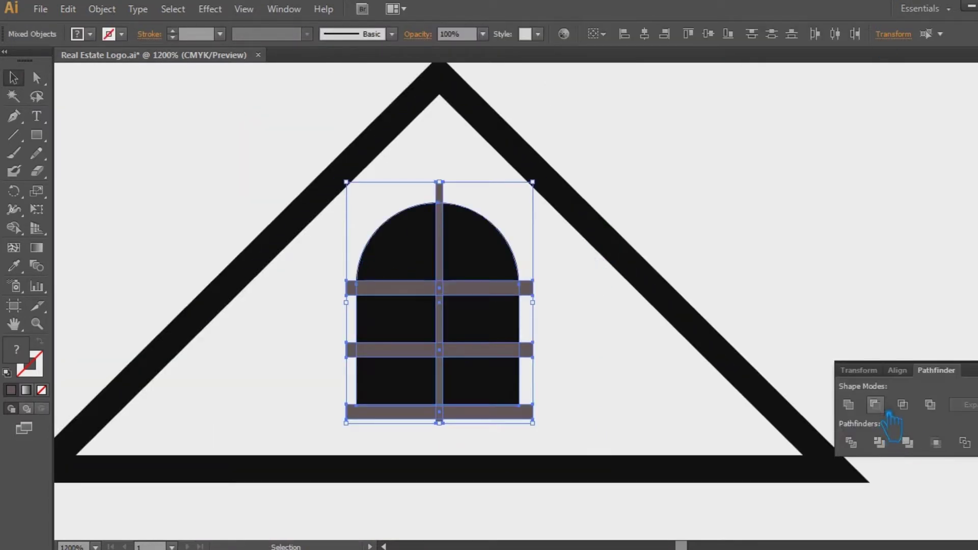
- Cut the bars out of the arch with Minus Front and scale the window down
left_click(877, 406)
left_click(911, 321)
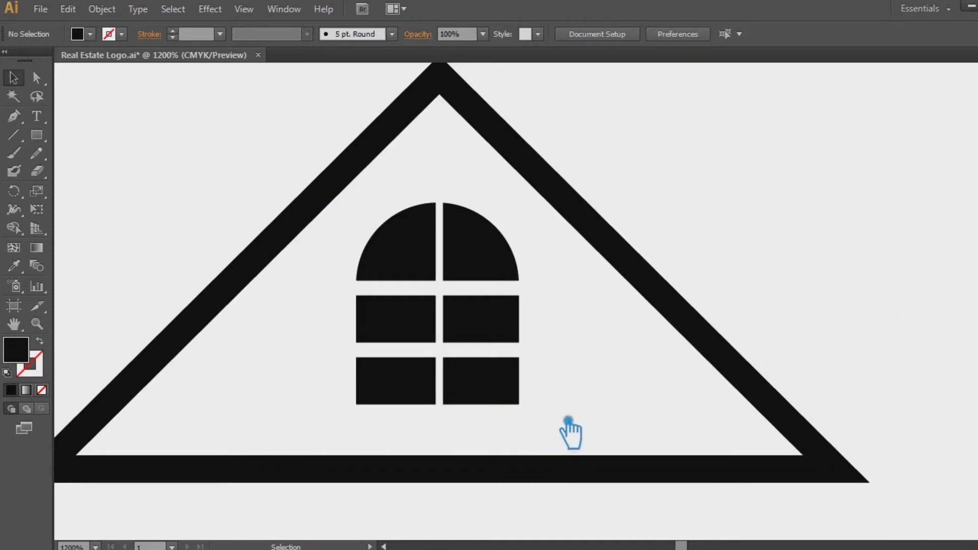
left_click_drag(543, 416, 345, 256)
left_click_drag(532, 212, 518, 234)
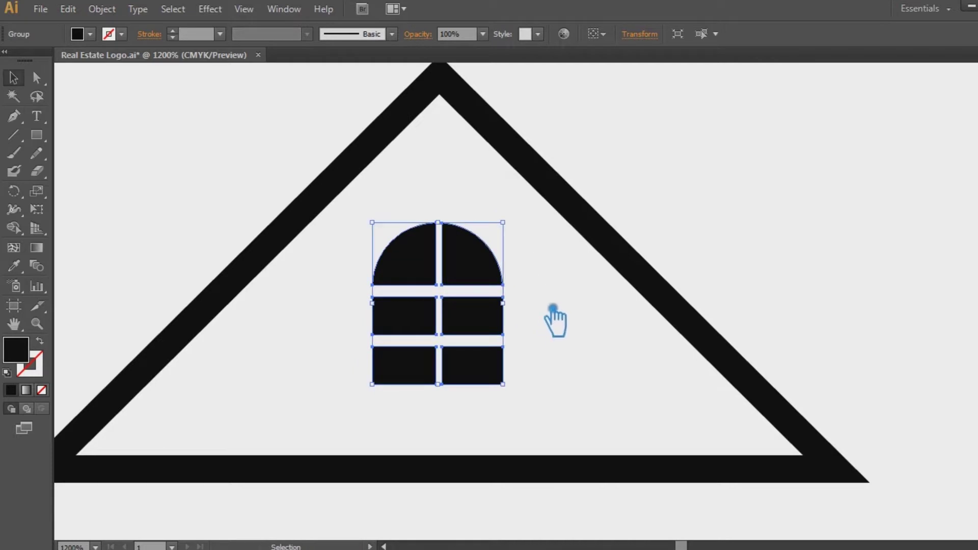
left_click_drag(519, 232, 509, 245)
left_click(586, 375)
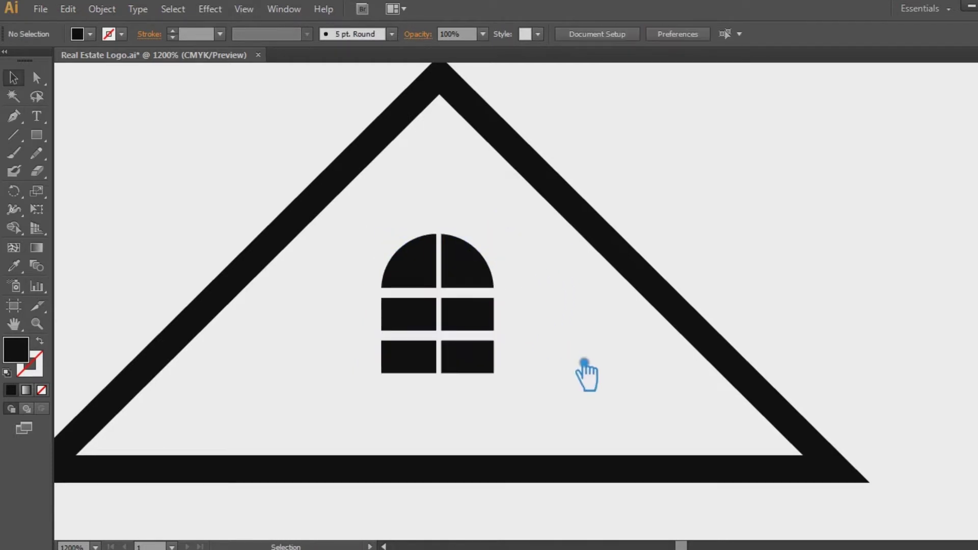
- Move the smaller six-pane window up about 22 px inside the roof
left_click_drag(772, 311, 289, 202)
left_click(699, 194)
left_click_drag(459, 264, 454, 241)
left_click(740, 165)
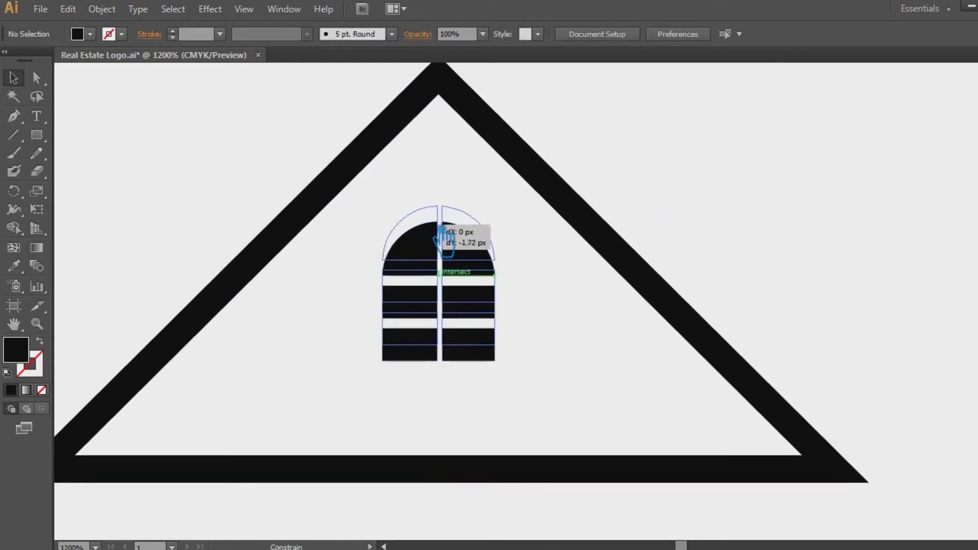
left_click(699, 192)
key("ctrl+minus")
key("ctrl+minus")
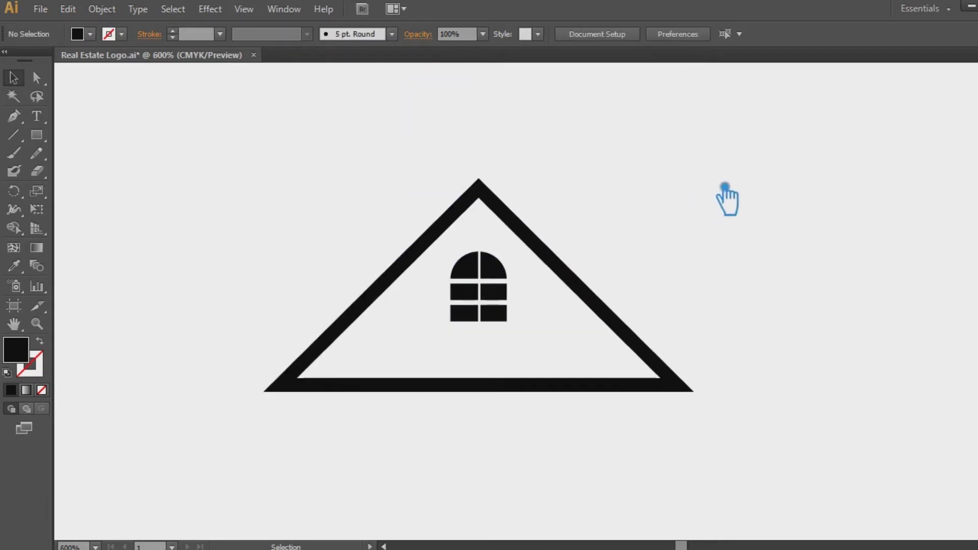
- Thicken the triangle outline's stroke to 4 pt
left_click(420, 389)
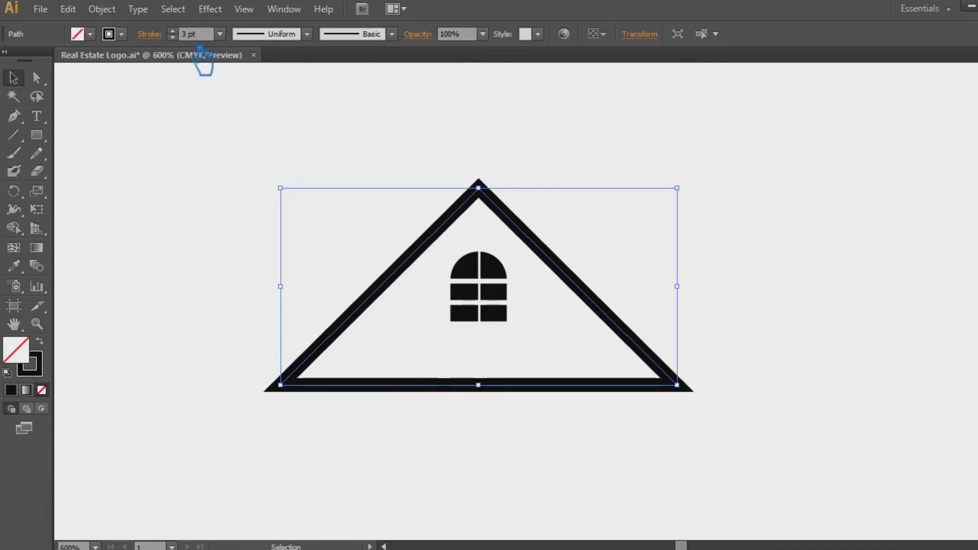
left_click(188, 33)
key("Up")
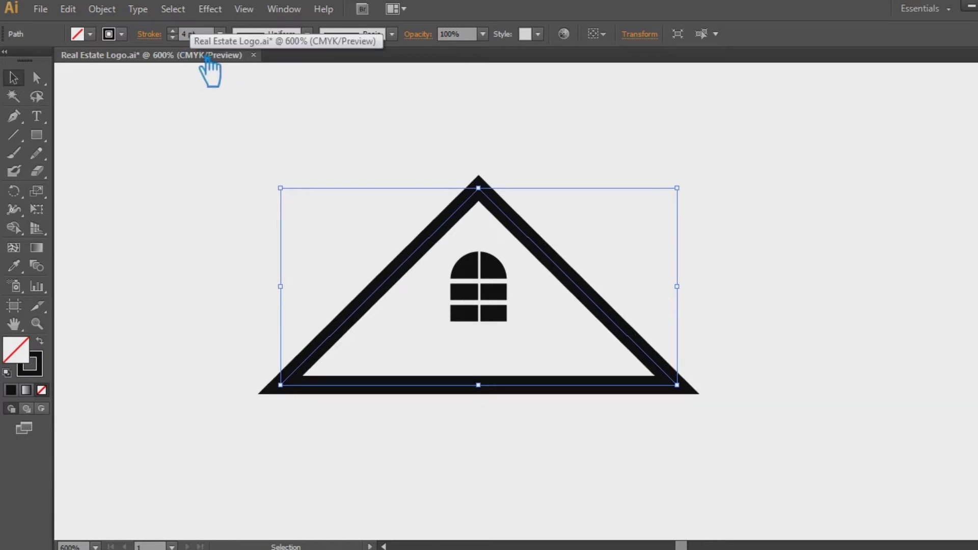
- Expand the triangle's stroke into a filled outline shape
left_click(101, 9)
left_click(145, 168)
left_click(476, 367)
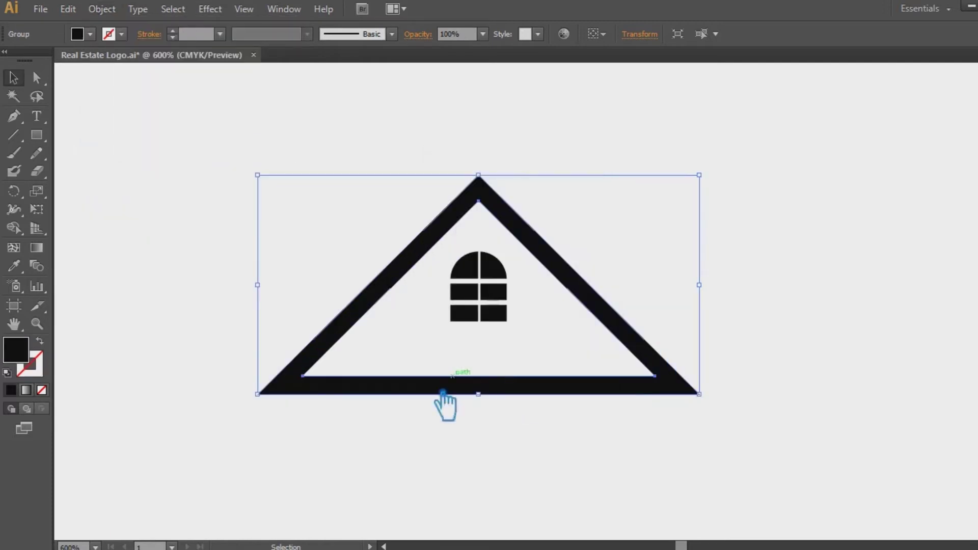
left_click(444, 406)
- Draw a straight line along the triangle's inner base, extending past both bottom corners
key("backslash")
mouse_move(315, 383)
left_mouse_down()
mouse_move(668, 383)
mouse_move(790, 345)
left_mouse_up()
key("ctrl")
left_click(773, 443)
left_click_drag(773, 444, 233, 363)
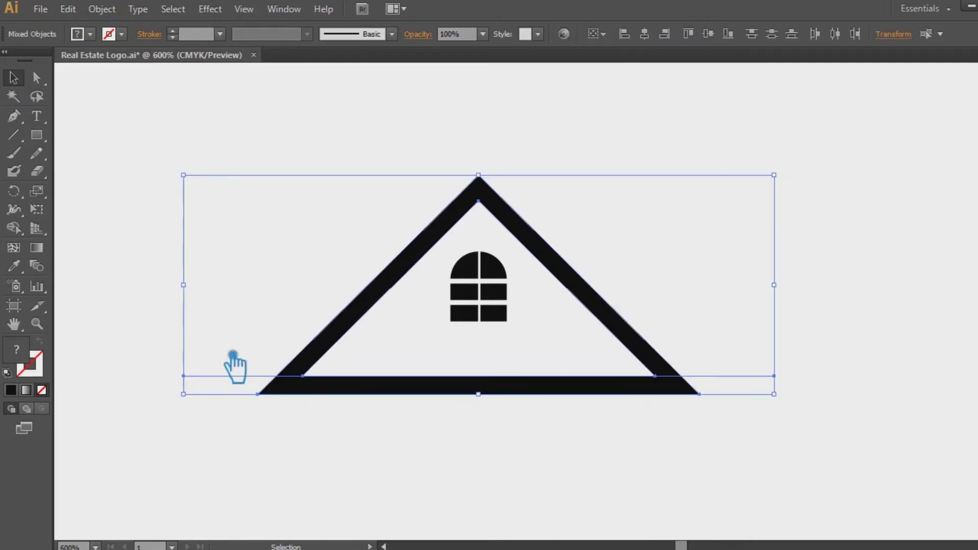
- Divide the triangle along the line, ungroup the pieces, and delete the bottom bar
key("ctrl+shift+F9")
left_click(868, 448)
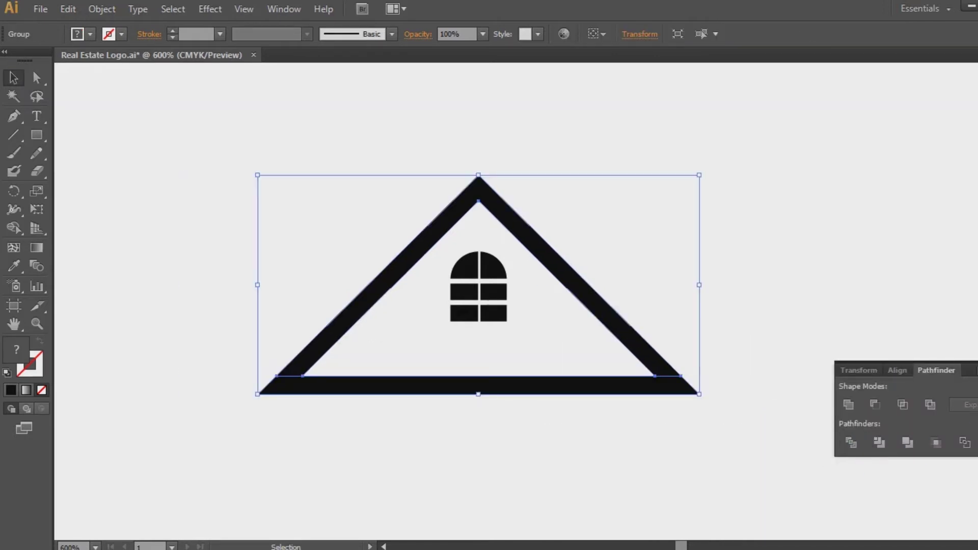
left_click(561, 372)
right_click(545, 385)
left_click(565, 467)
left_click(509, 387)
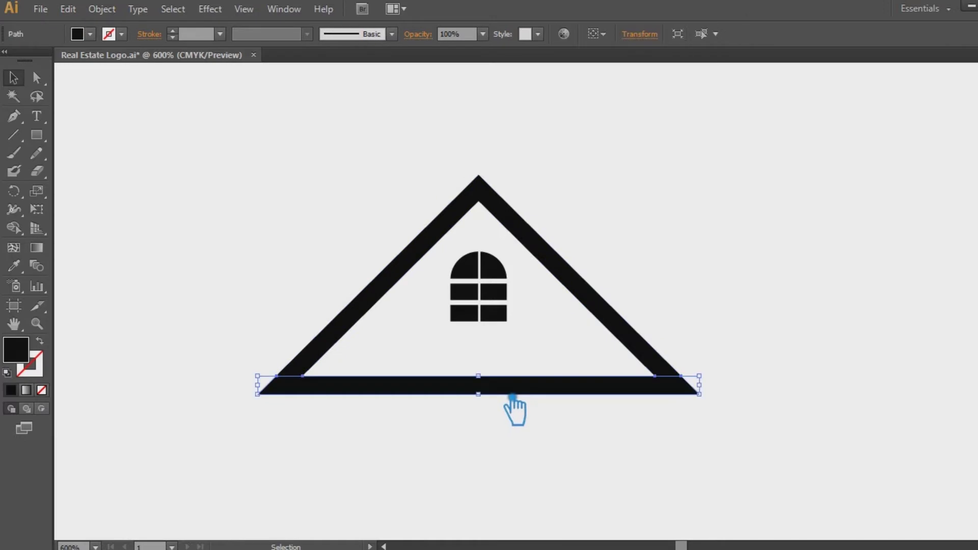
key("Delete")
key("slash")
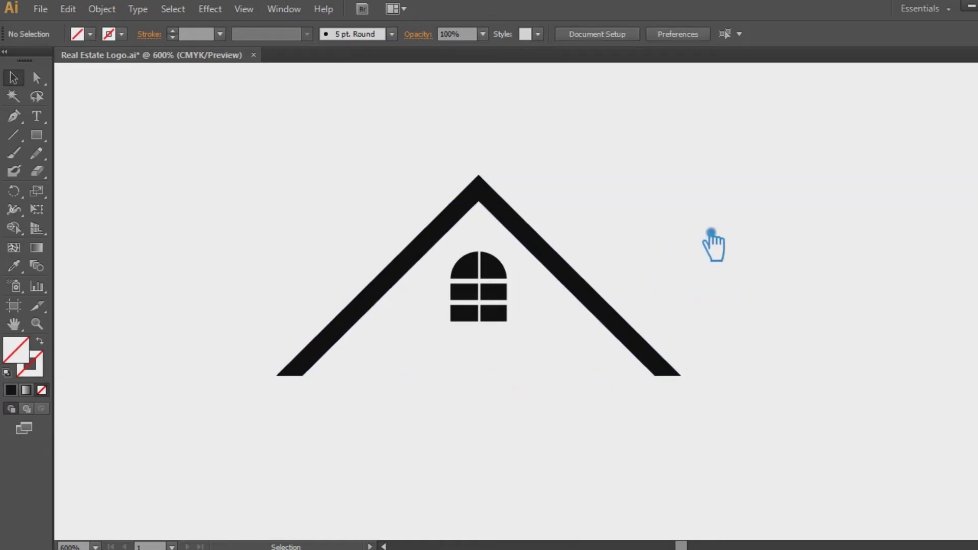
- Add a horizontal guide near the roof's lower ends, with anchor points on both roof edges there
left_click(316, 374)
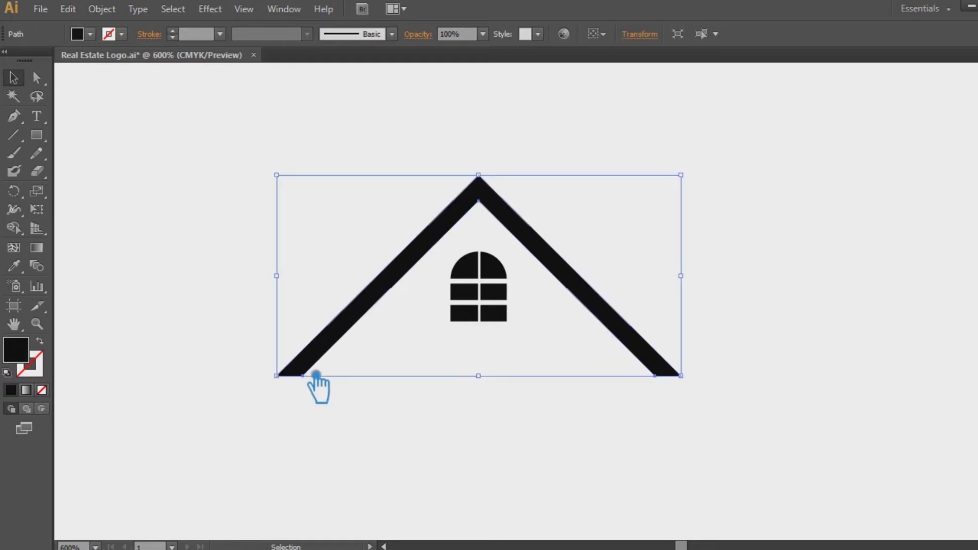
left_click(776, 294)
key("ctrl+r")
left_click_drag(342, 69, 340, 358)
left_click(325, 363)
key("p")
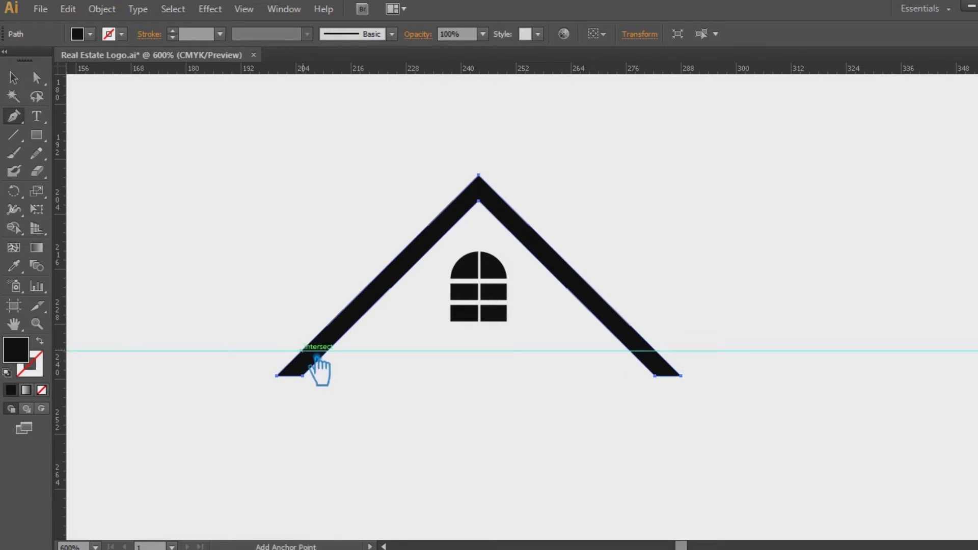
left_click(317, 359)
left_click(665, 357)
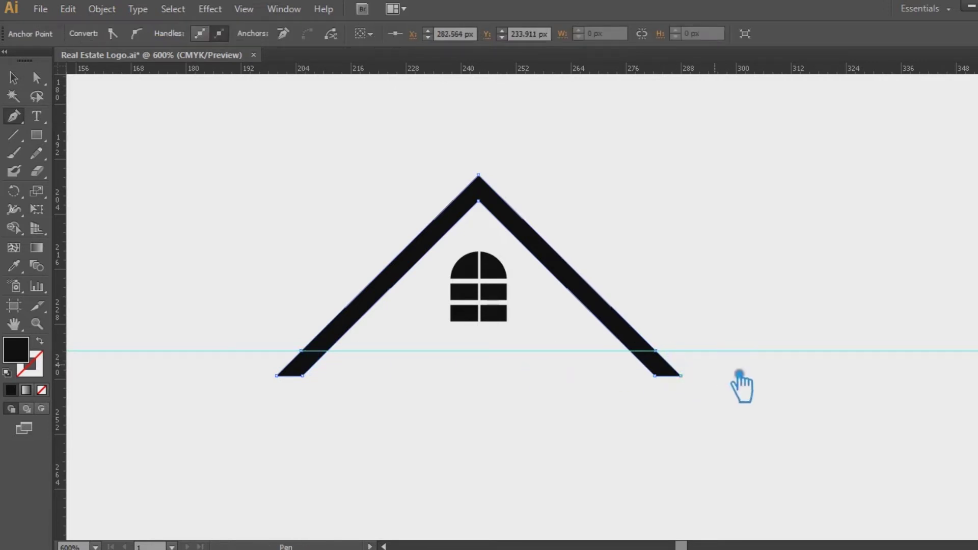
- Pull both roof bottom corners outward to flare them into eaves
key("a")
left_click_drag(698, 388, 701, 387)
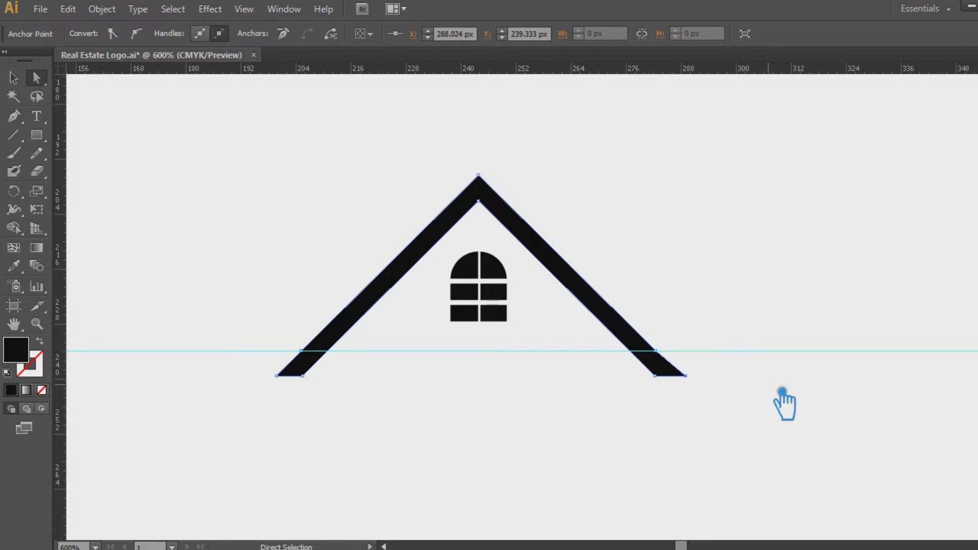
left_click_drag(303, 377, 291, 383)
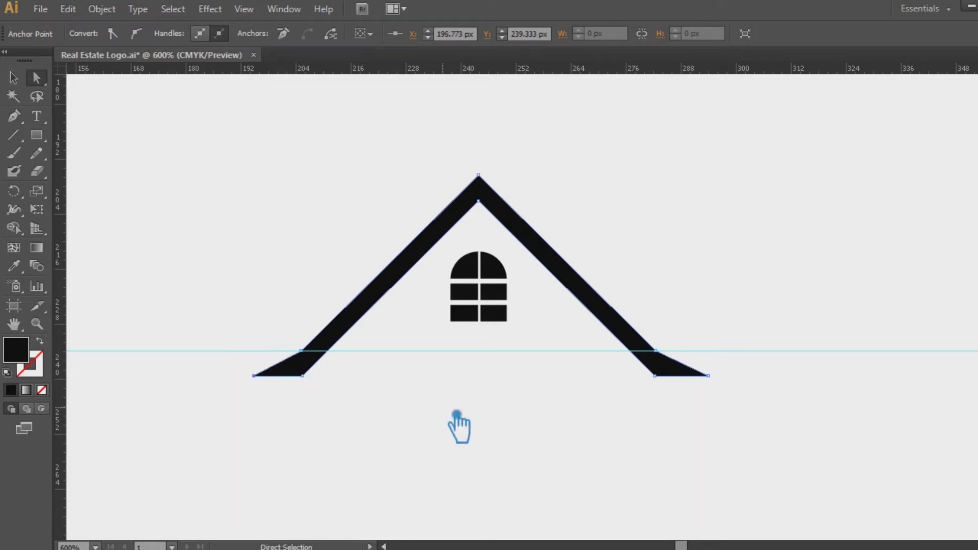
key("v")
left_click(560, 457)
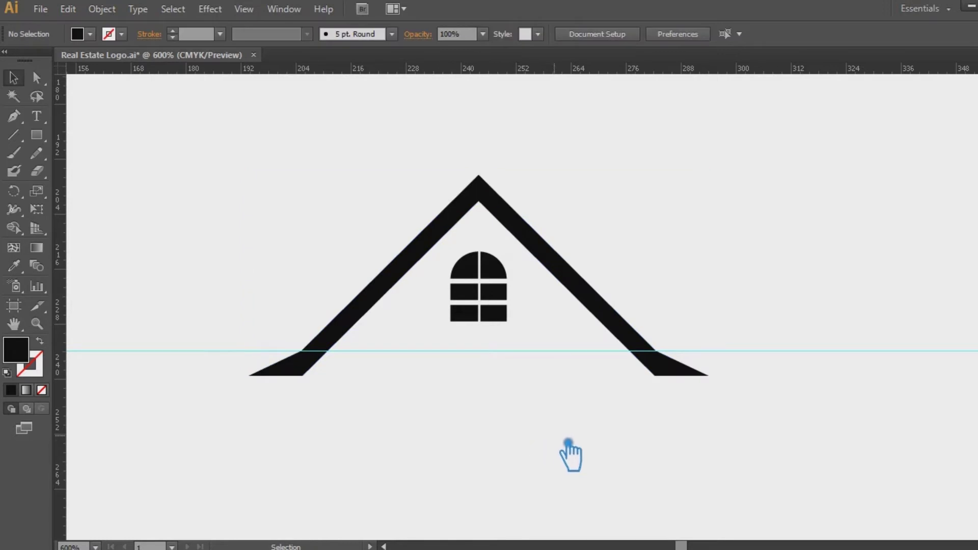
- Enlarge the window about its centre, nudge it down, and save the logo file
left_click(500, 275)
left_click(530, 388)
left_click(507, 326)
left_click_drag(507, 326, 528, 346)
key("Down")
key("Down")
key("Down")
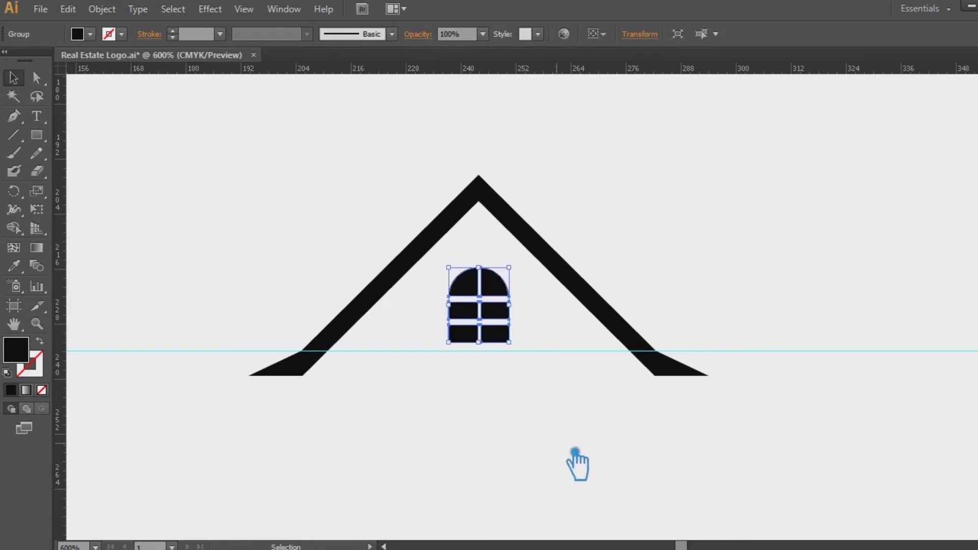
left_click(571, 461)
key("ctrl+s")
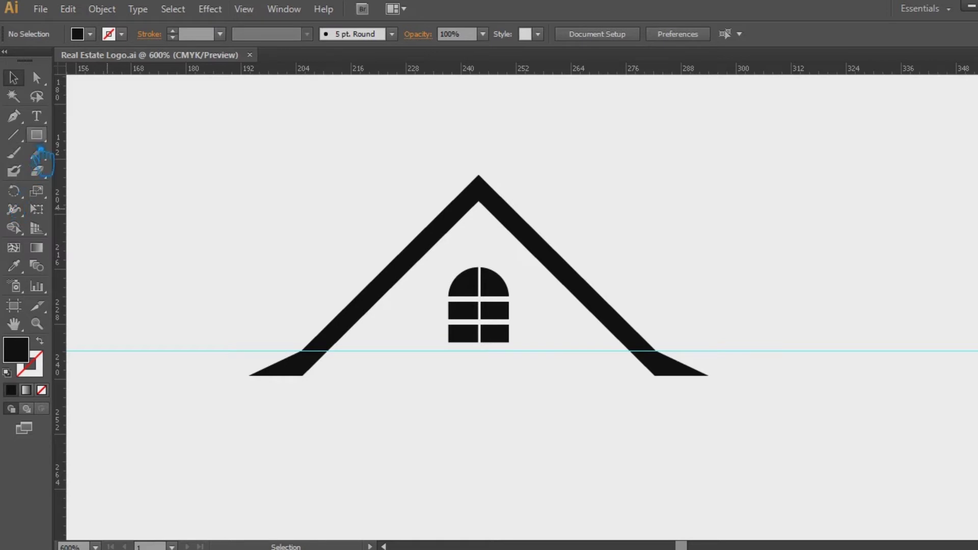
mouse_move(594, 200)
left_mouse_down()
mouse_move(688, 253)
mouse_move(622, 235)
left_mouse_up()
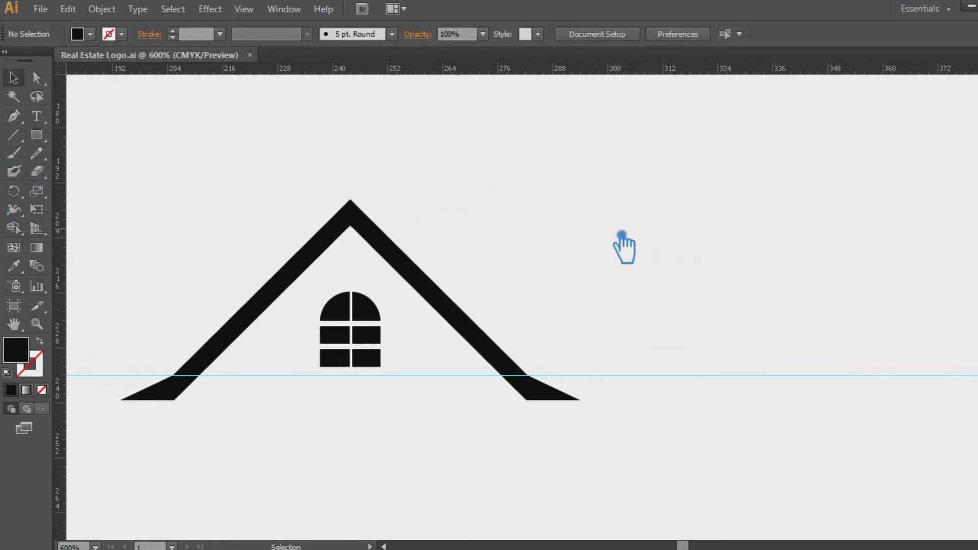
left_click(36, 135)
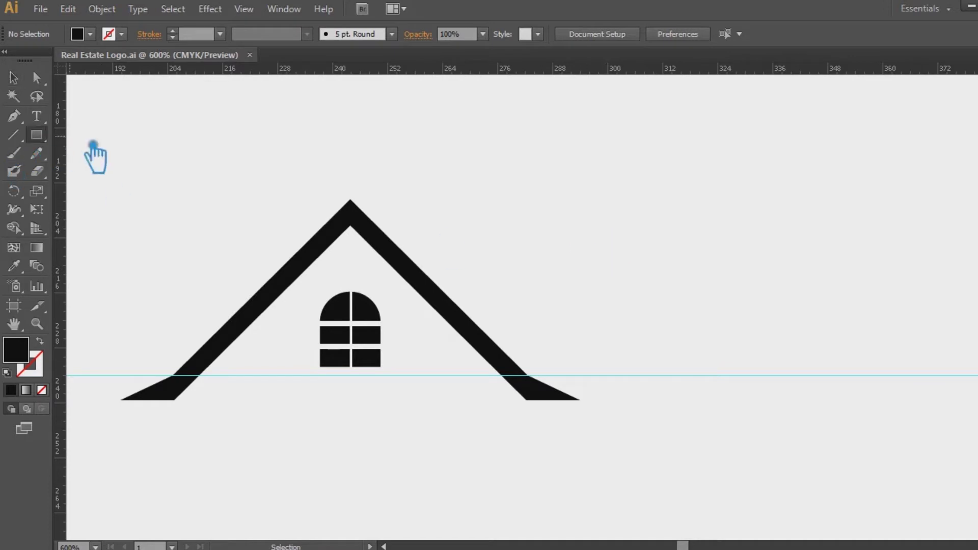
- Draw a rectangle from the roof peak to the baseline and fill it #555555
left_click_drag(350, 200, 608, 358)
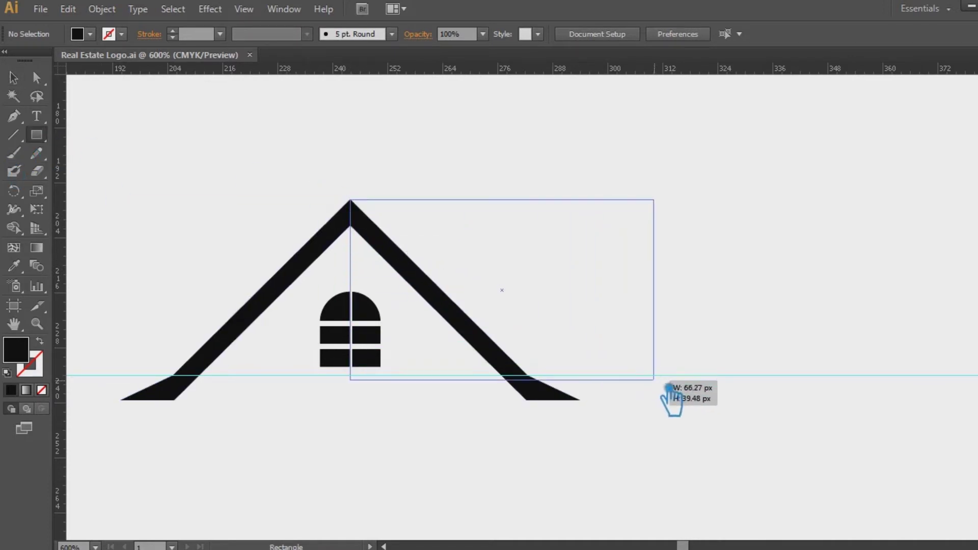
left_click_drag(627, 365, 682, 400)
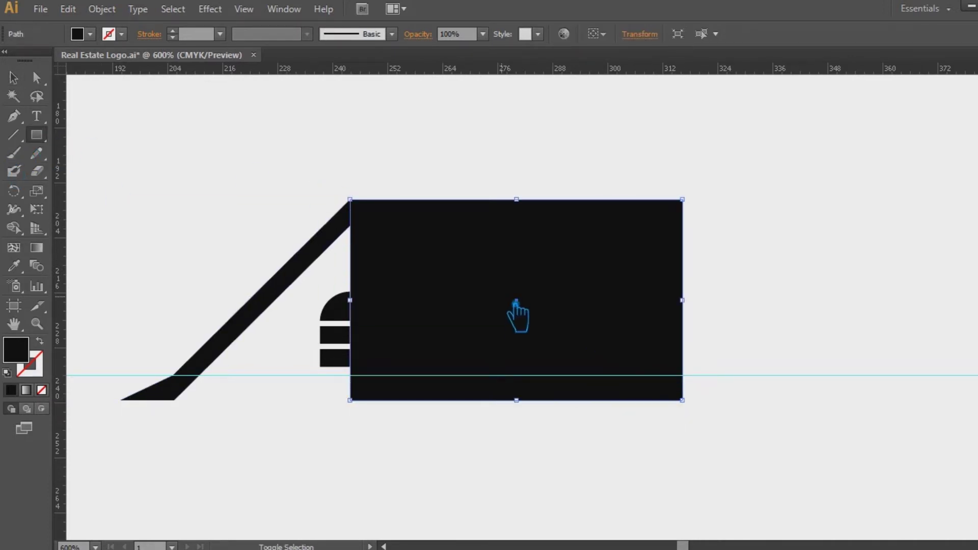
double_click(26, 357)
left_click(97, 304)
type("555555")
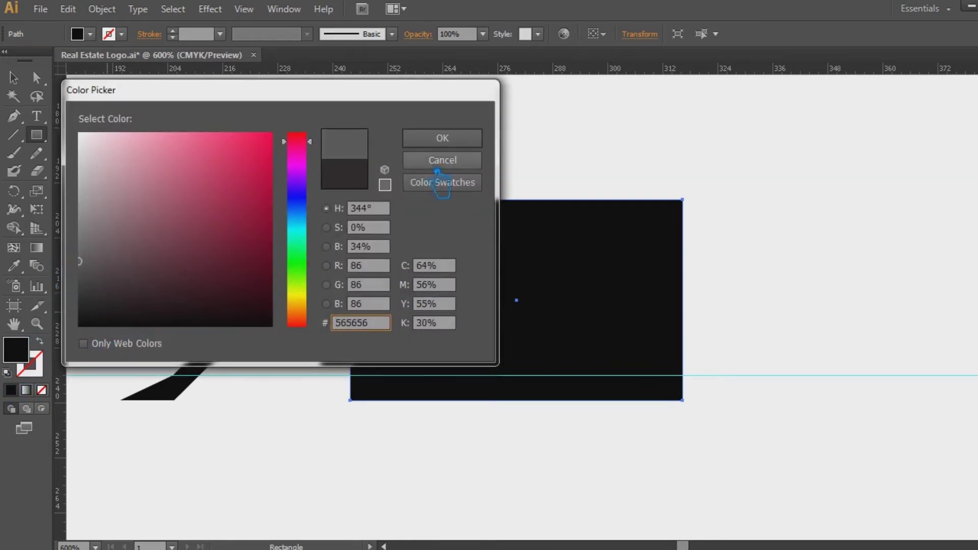
left_click(442, 138)
key("v")
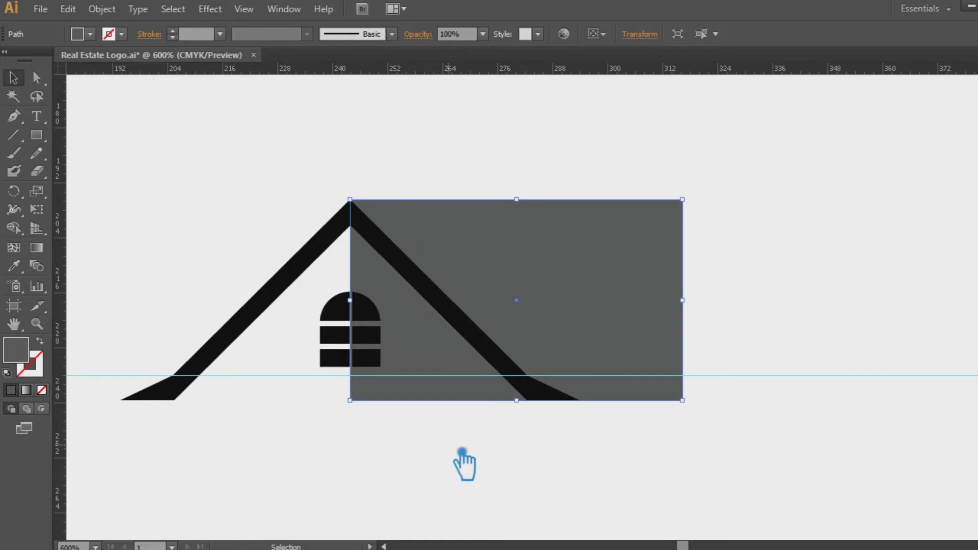
- Drag the rectangle's bottom-left corner onto the roof's right slope at the baseline
key("a")
left_click(367, 411)
left_click_drag(367, 410, 569, 409)
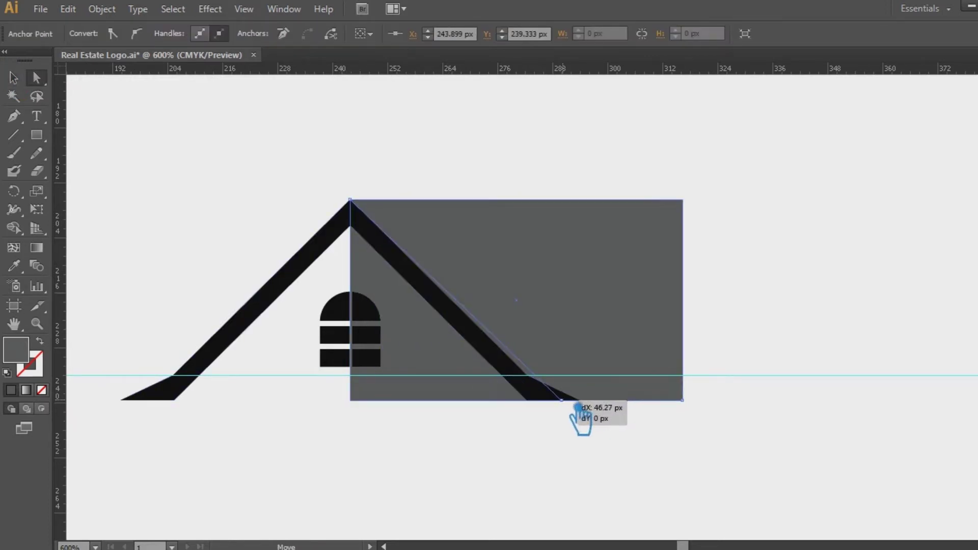
left_click_drag(569, 409, 569, 411)
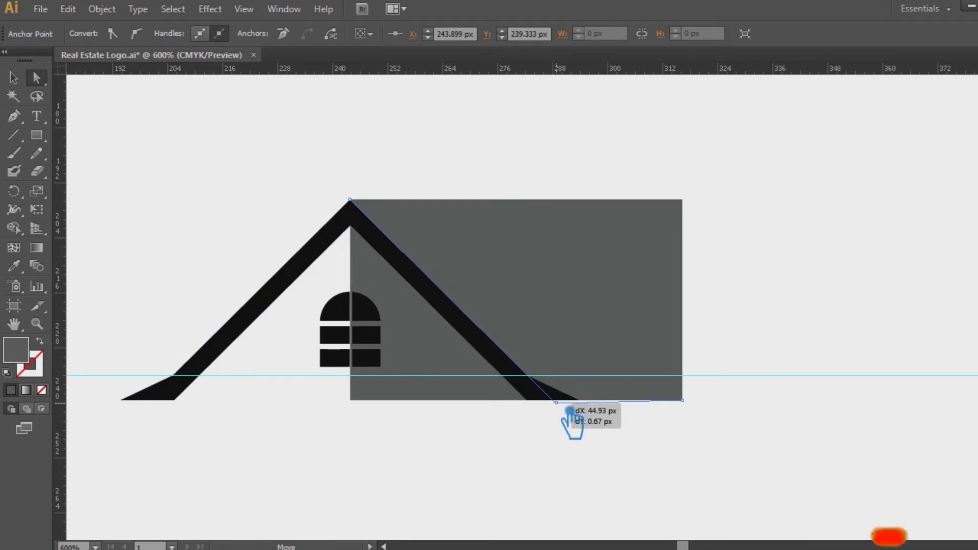
left_click_drag(568, 410, 568, 412)
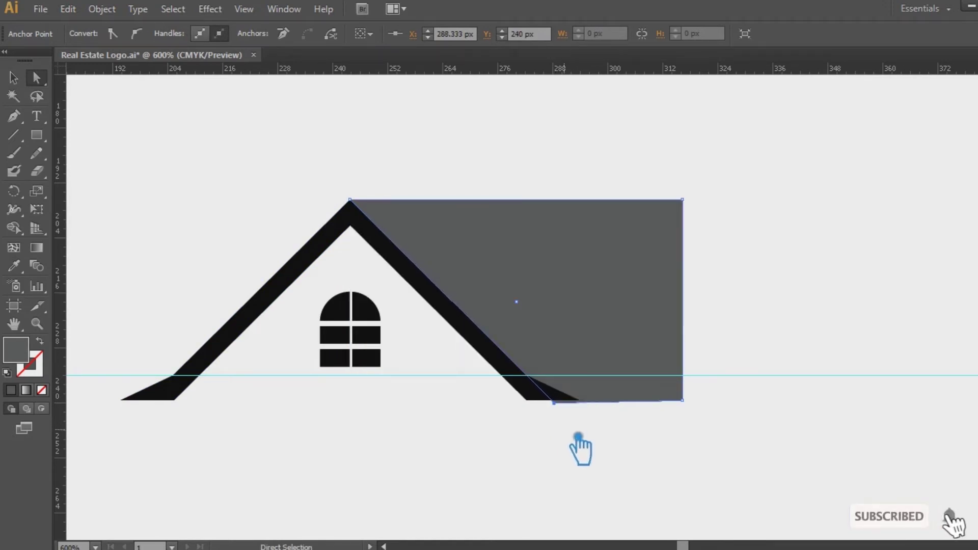
key("ctrl+plus")
key("ctrl+plus")
scroll(561, 398, "down", 3)
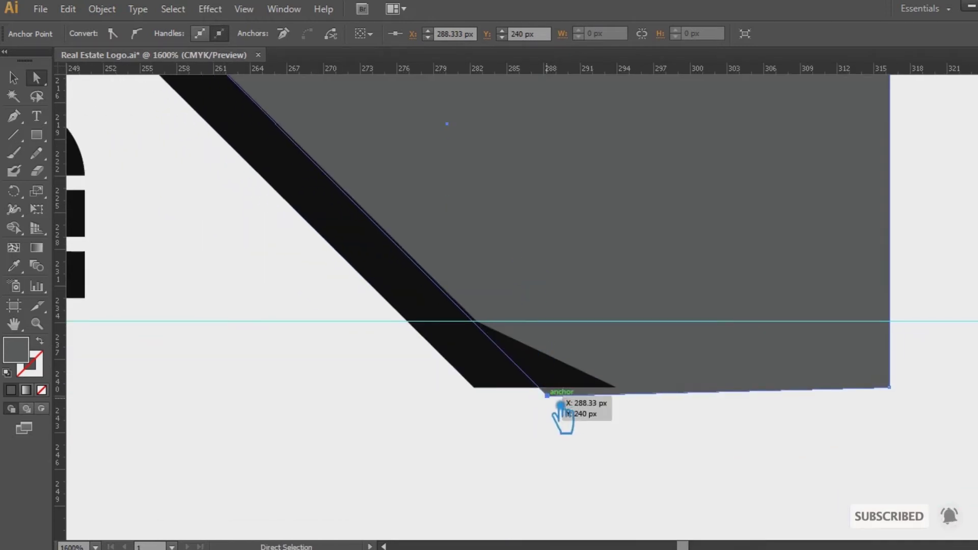
left_click_drag(559, 404, 555, 396)
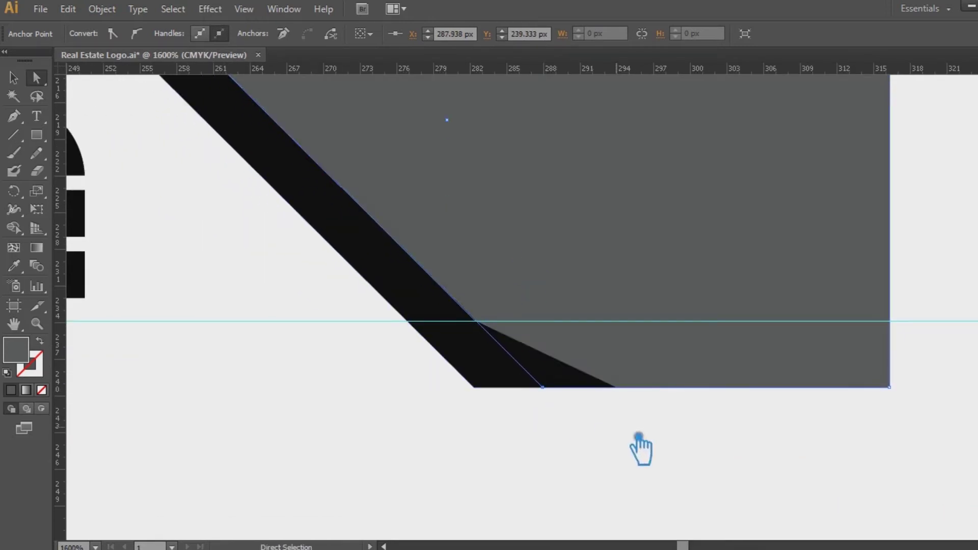
- Add a horizontal guide along the slab's bottom edge and zoom back out
left_click_drag(610, 305, 668, 400)
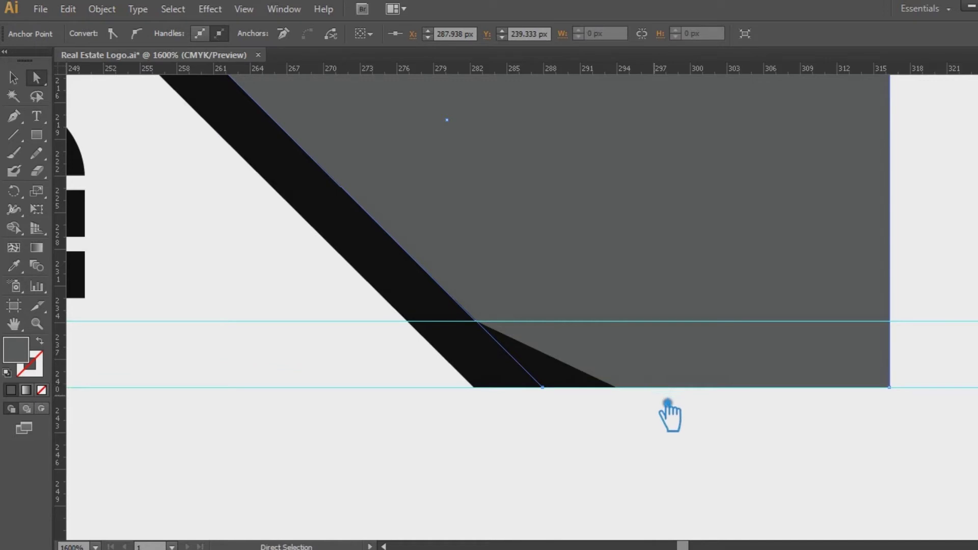
key("v")
left_click(371, 400)
key("ctrl+minus")
key("ctrl+minus")
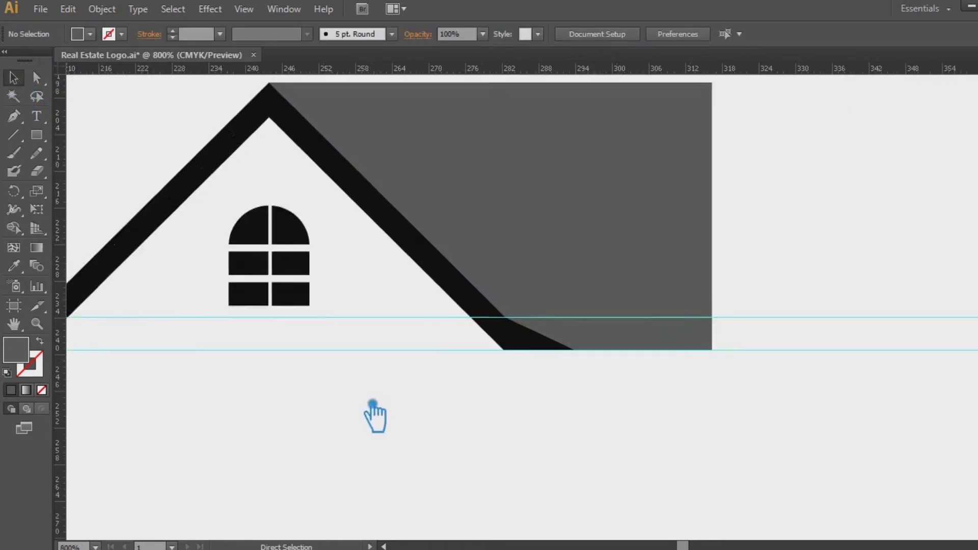
key("ctrl+minus")
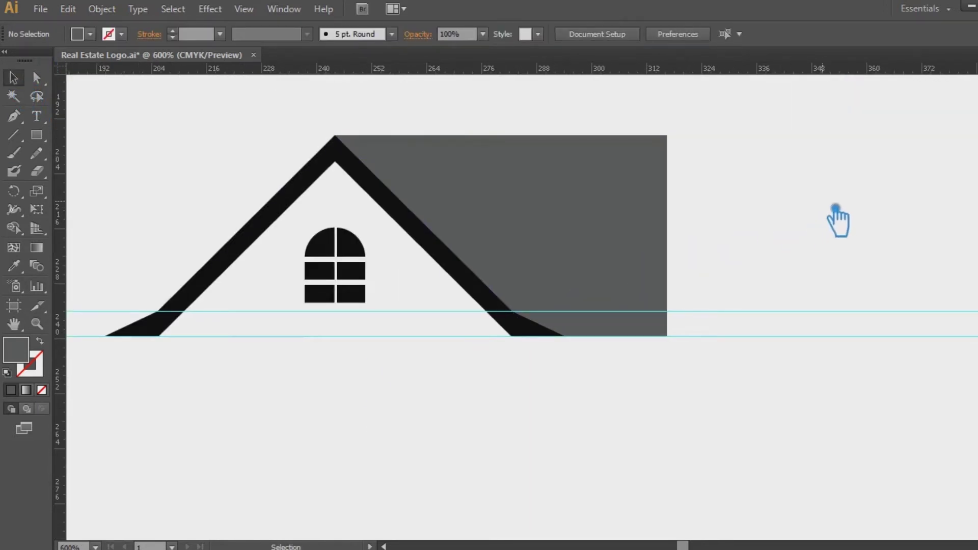
key("ctrl+minus")
- Create an eight-sided polygon above the roof
left_click_drag(36, 135, 66, 148)
left_click(234, 144)
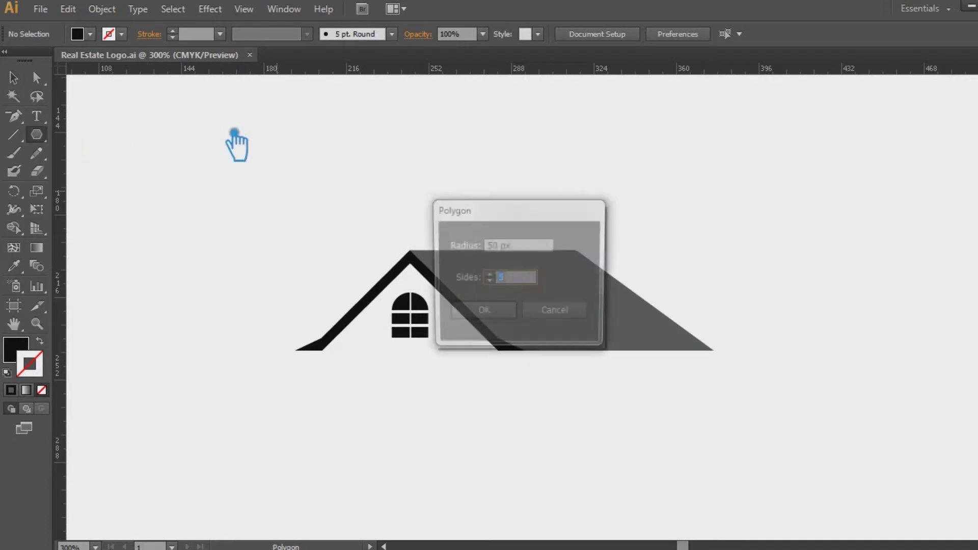
left_click(482, 313)
left_click(13, 78)
left_click_drag(295, 164, 327, 263)
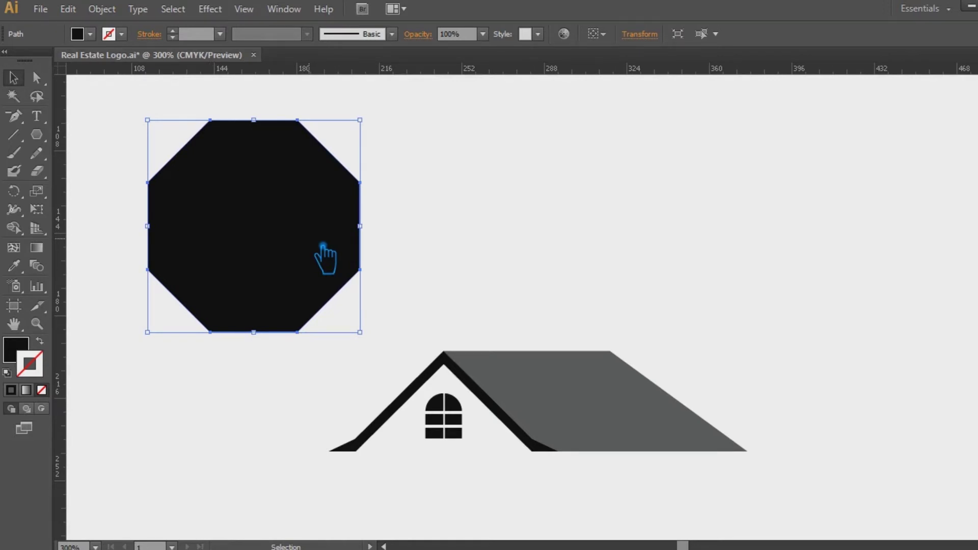
- Delete the octagon's two bottom anchor points to give it a flat bottom
key("minus")
left_click(297, 332)
left_click(210, 332)
left_click(13, 78)
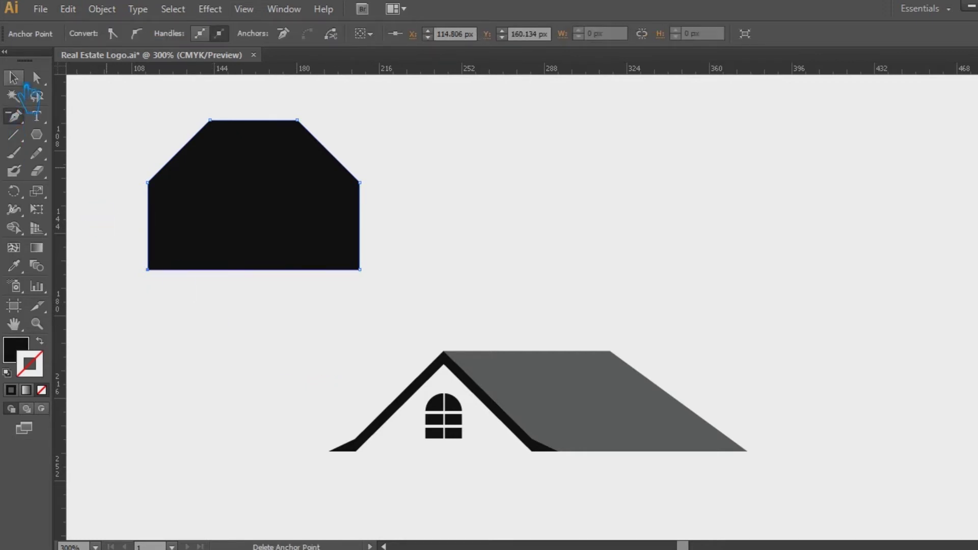
left_click(415, 162)
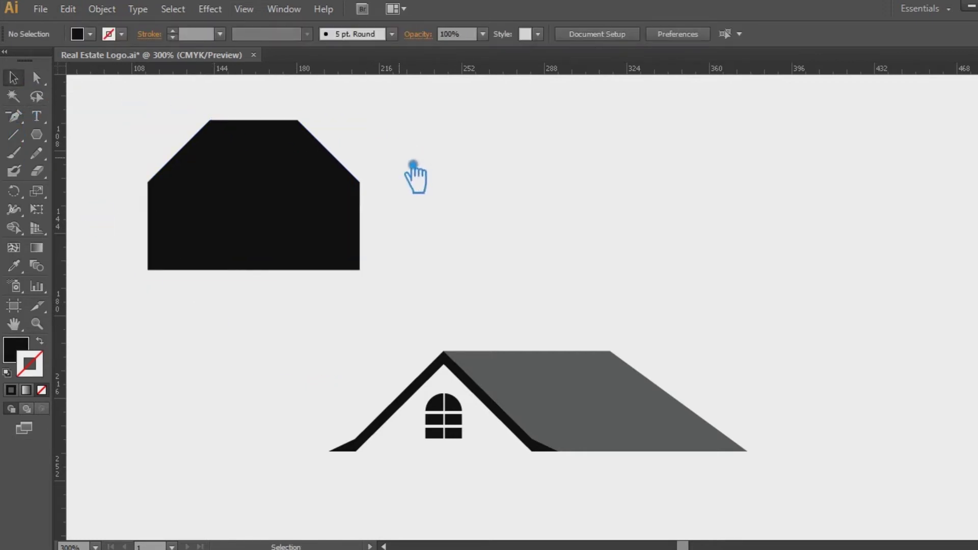
- Bring up the Polygon settings for a new polygon on the canvas
left_click(36, 134)
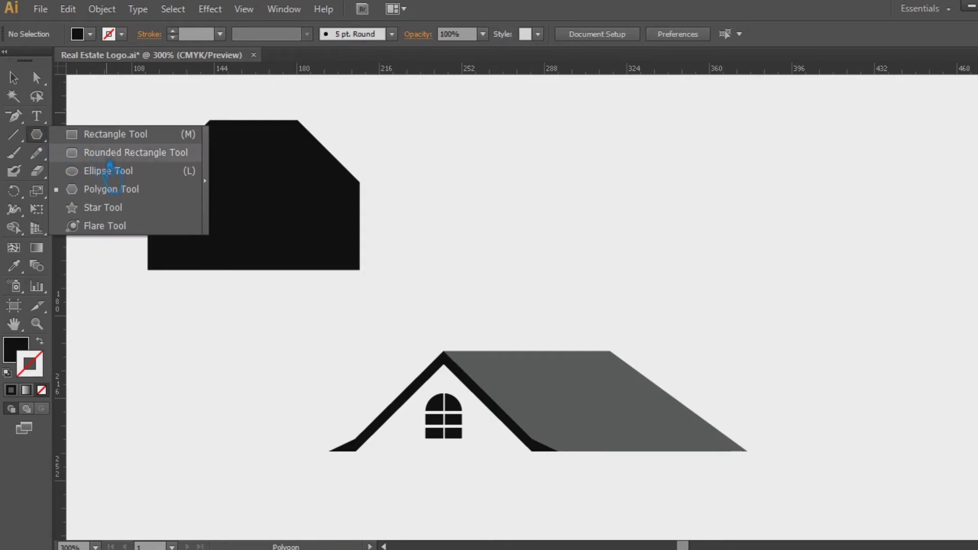
left_click(110, 189)
left_click(491, 191)
- Create a 5-sided polygon and scale it between the vertical guides right of the roof
type("5")
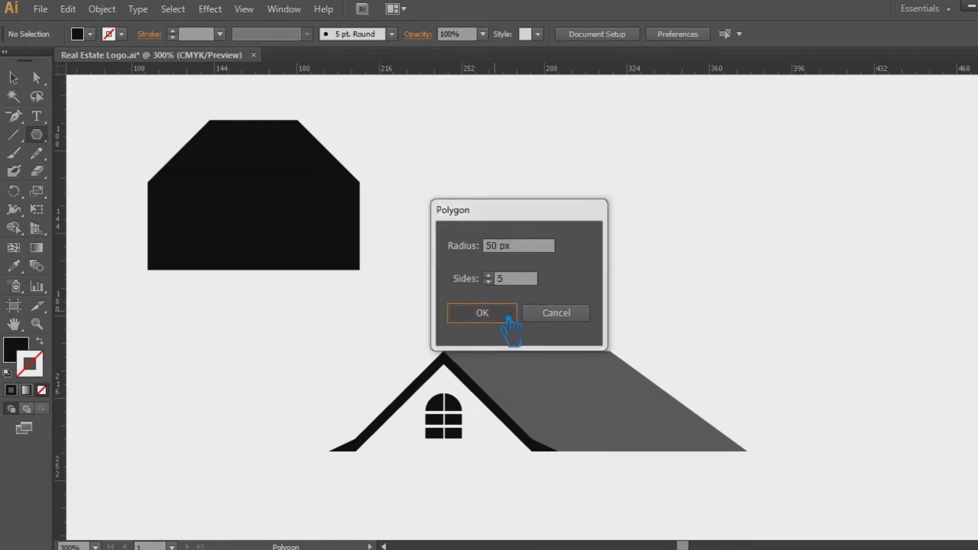
left_click(505, 313)
key("v")
key("a")
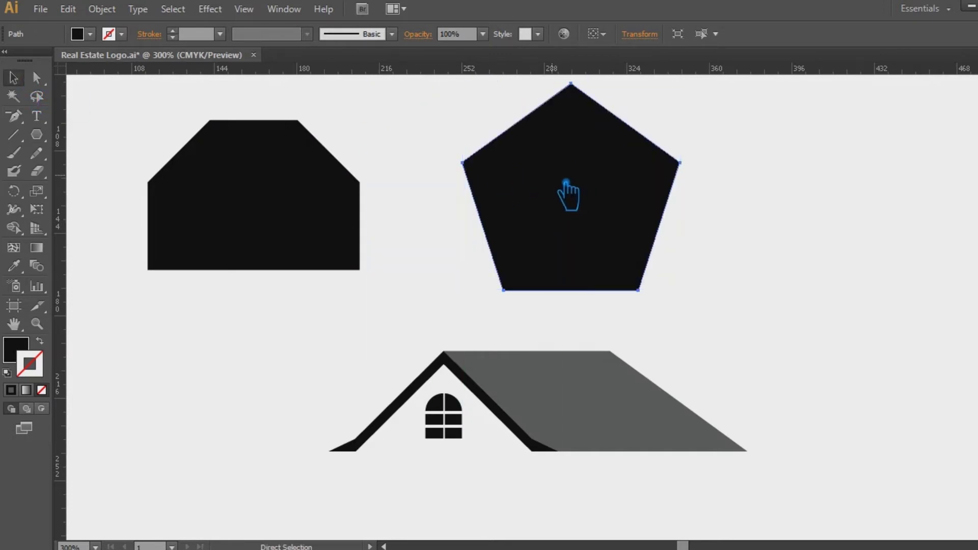
key("ctrl+semicolon")
key("v")
scroll(542, 278, "right", 3)
left_click_drag(514, 189, 699, 204)
left_click_drag(792, 107, 680, 206)
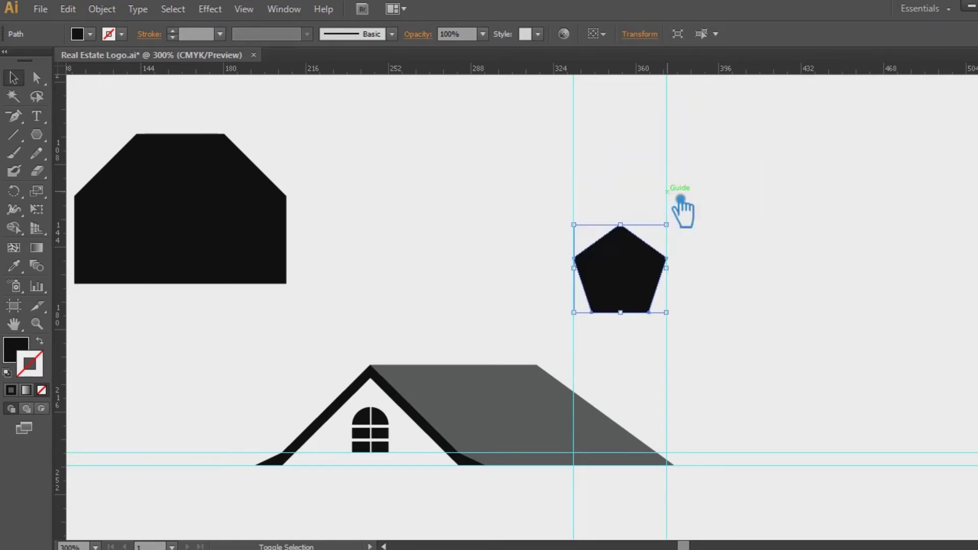
- Drag the pentagon's bottom corners outward onto the guides to make vertical sides
key("a")
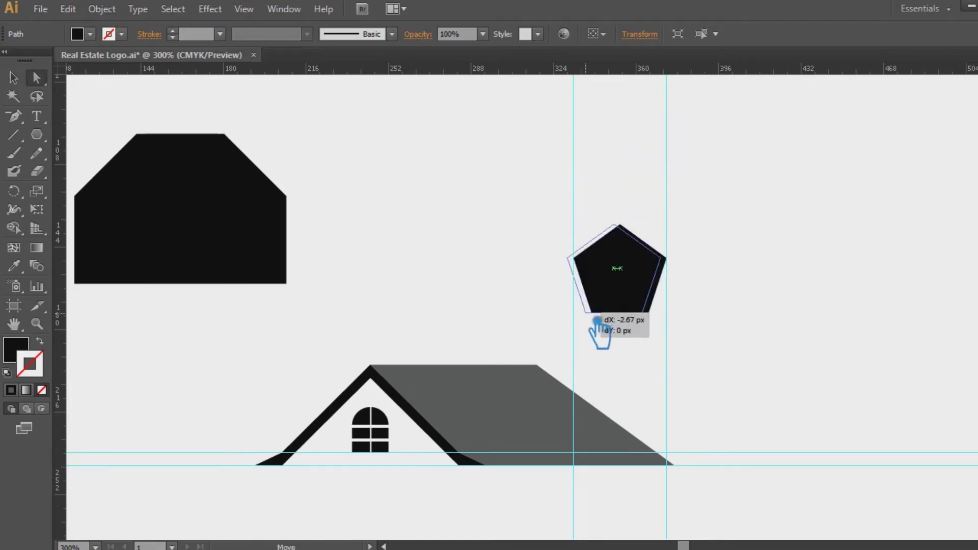
left_click_drag(597, 321, 581, 321)
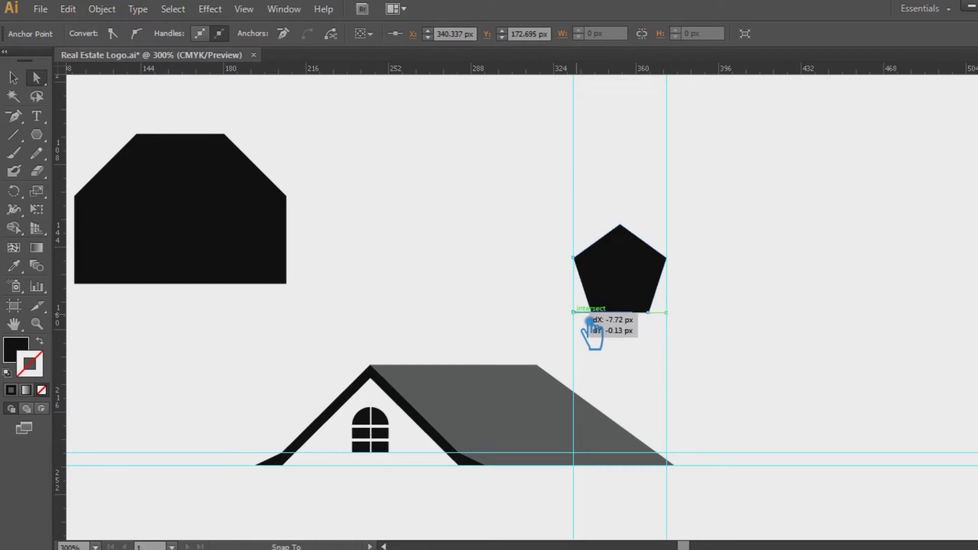
key("ctrl+z")
left_click_drag(599, 321, 576, 321)
left_click_drag(651, 319, 678, 322)
key("ctrl+z")
key("ctrl+z")
left_click(611, 332)
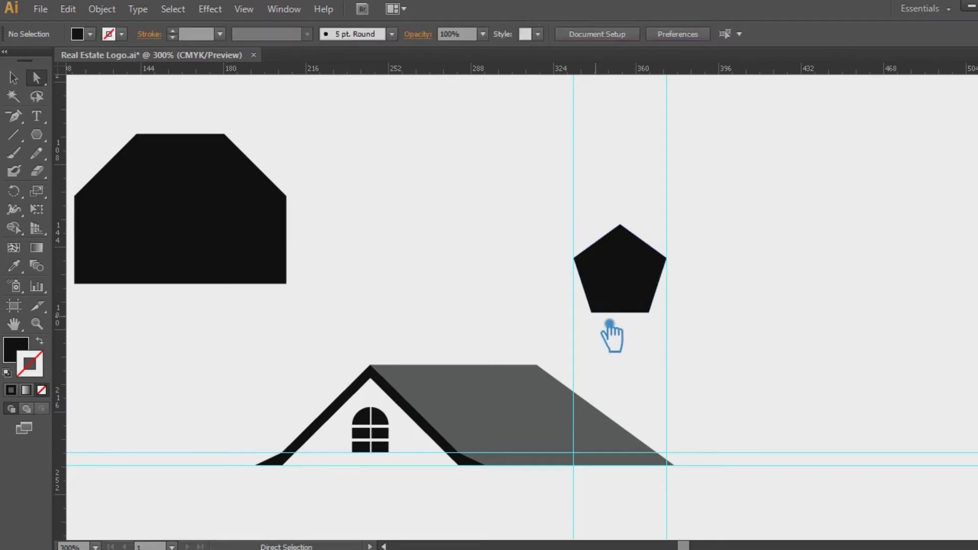
left_click_drag(609, 320, 592, 320)
left_click(667, 318)
left_click(663, 319)
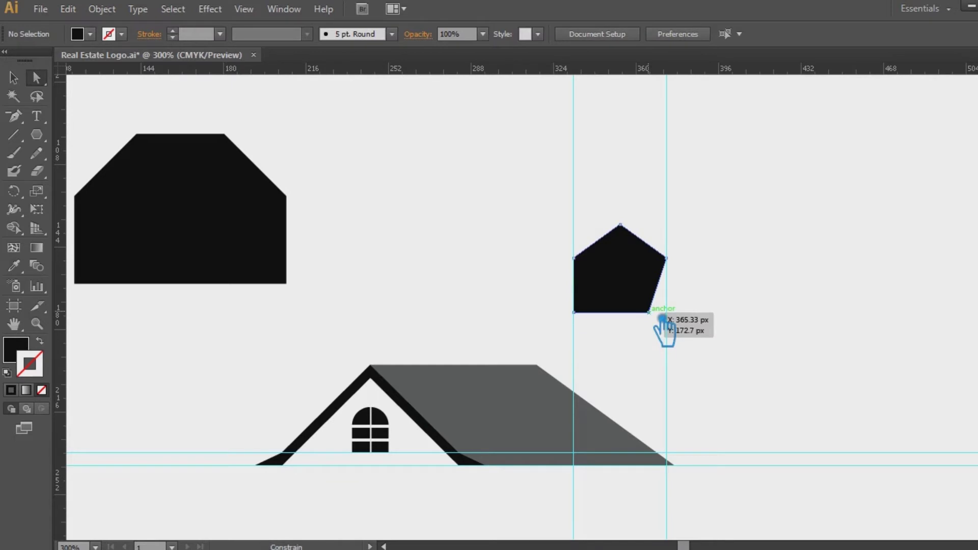
left_click_drag(662, 318, 681, 319)
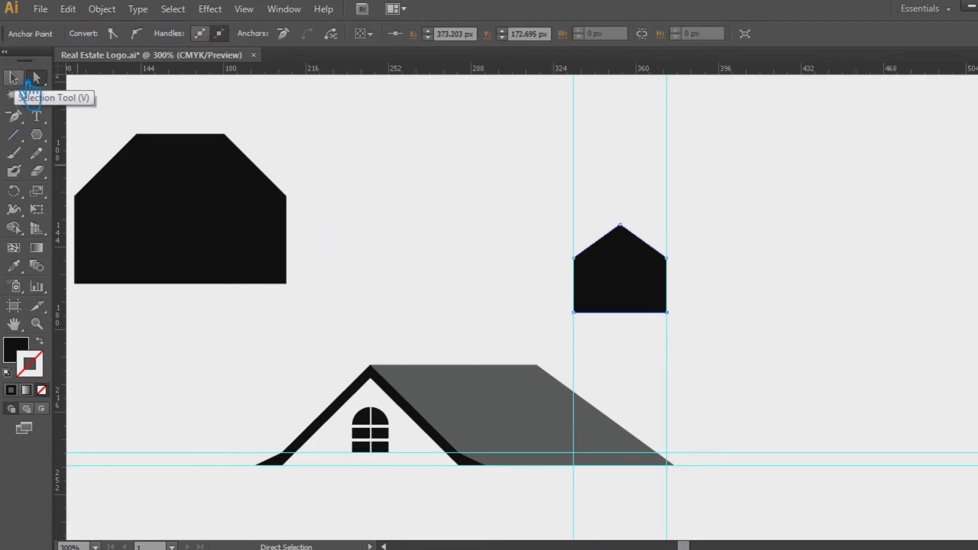
- Raise the pentagon's top point to sharpen the peak
left_click(27, 80)
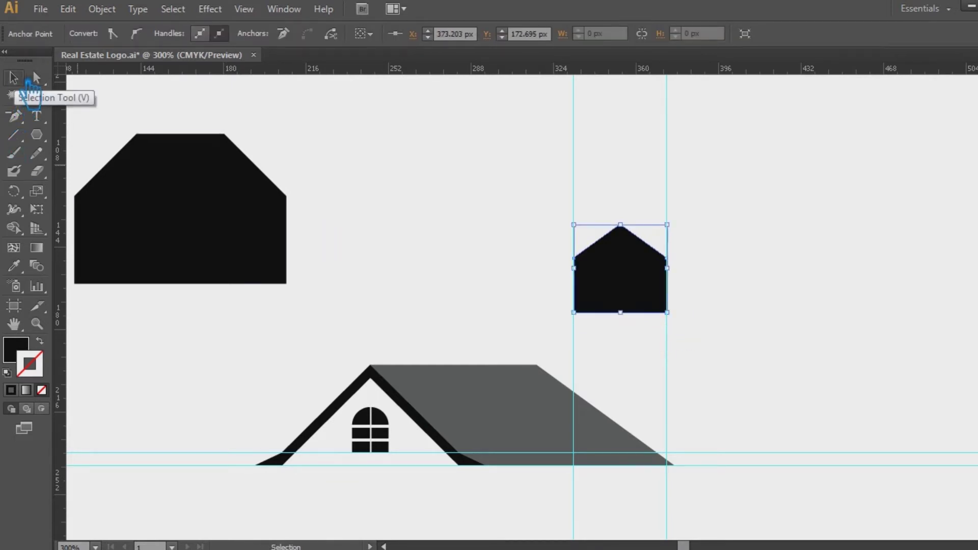
key("a")
left_click_drag(622, 225, 621, 217)
left_click(13, 77)
- Fill the pentagon with the roof's grey and move it inside the black shape
left_click(14, 266)
left_click(484, 377)
key("v")
left_click_drag(644, 289, 243, 224)
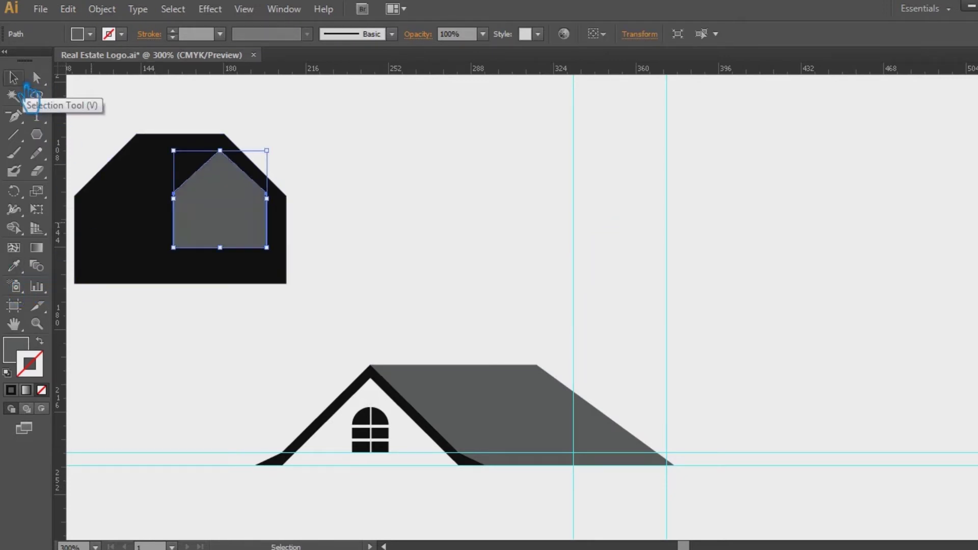
left_click(432, 207)
left_click_drag(432, 207, 546, 240)
left_click_drag(363, 222, 370, 221)
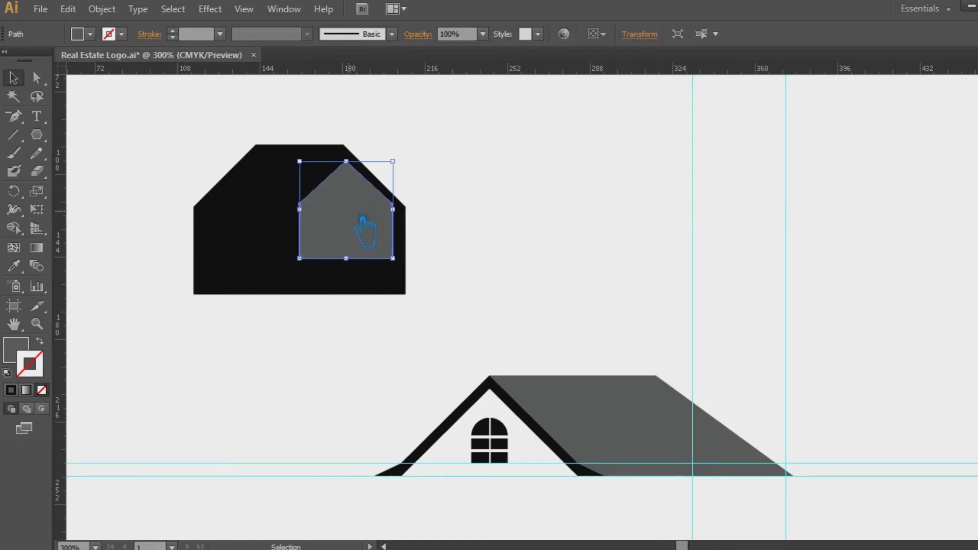
- Stretch the grey pentagon's bottom edge downward
left_click_drag(402, 309, 415, 181)
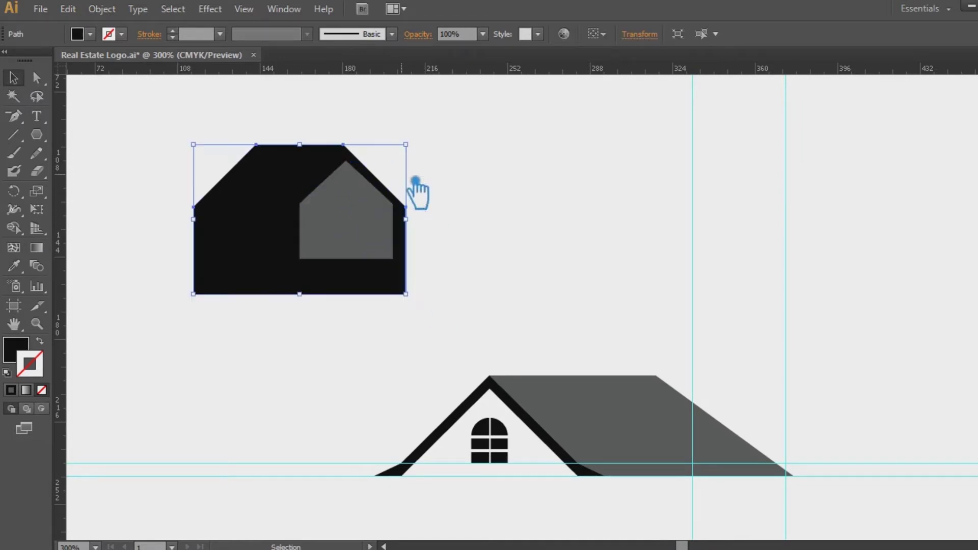
key("a")
left_click_drag(441, 308, 410, 183)
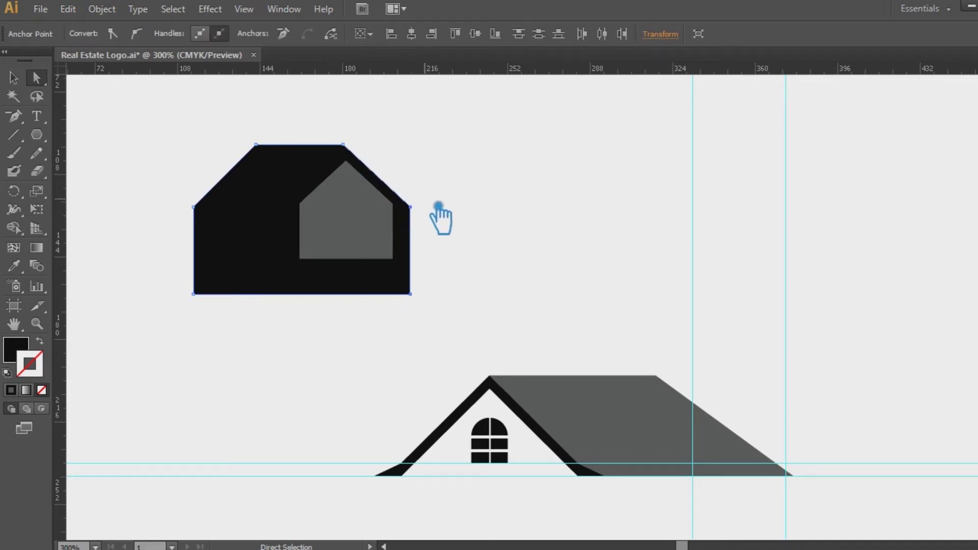
key("v")
left_click(316, 259, "ctrl")
left_click_drag(411, 266, 414, 278)
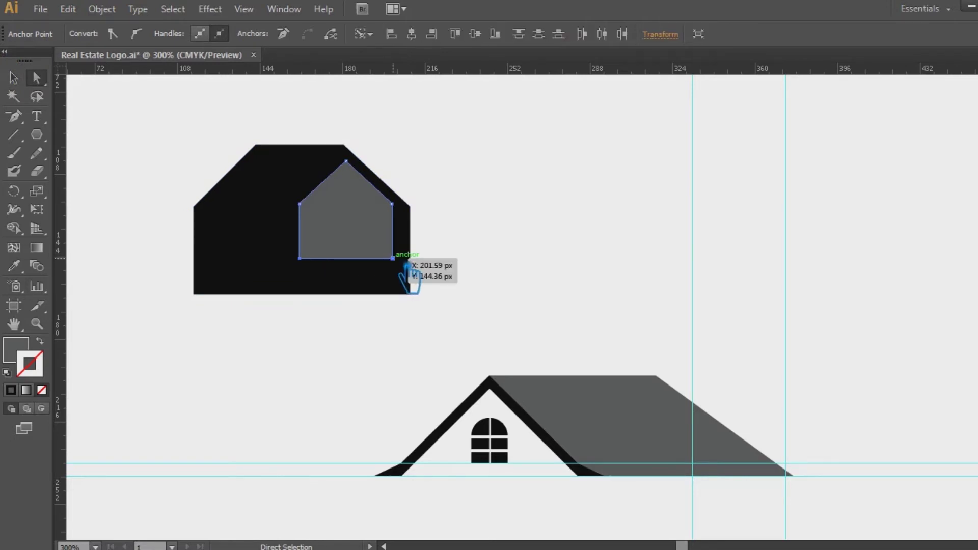
- Set the grey pentagon onto the house and Alt-drag a copy of the arched window into it
key("v")
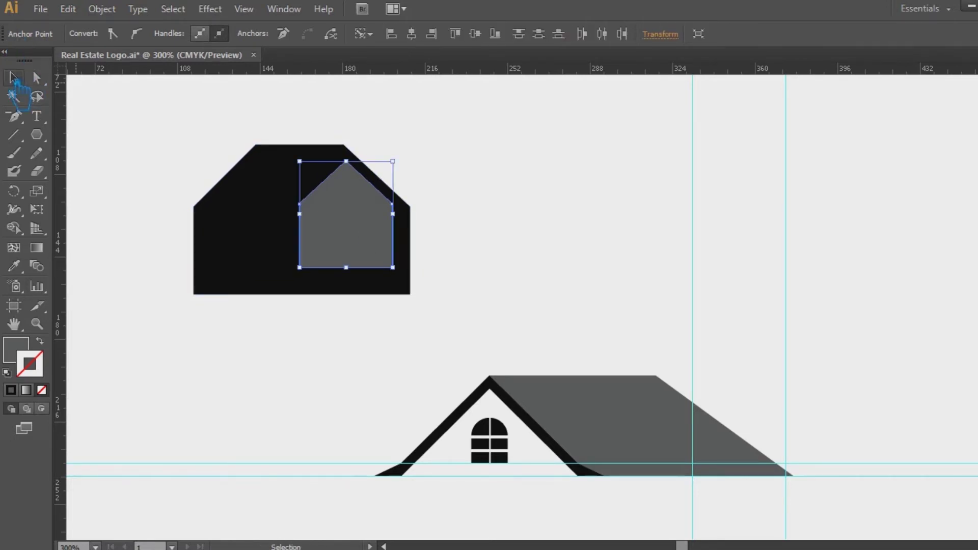
left_click(414, 277)
left_click_drag(374, 222, 379, 232)
left_click(483, 180)
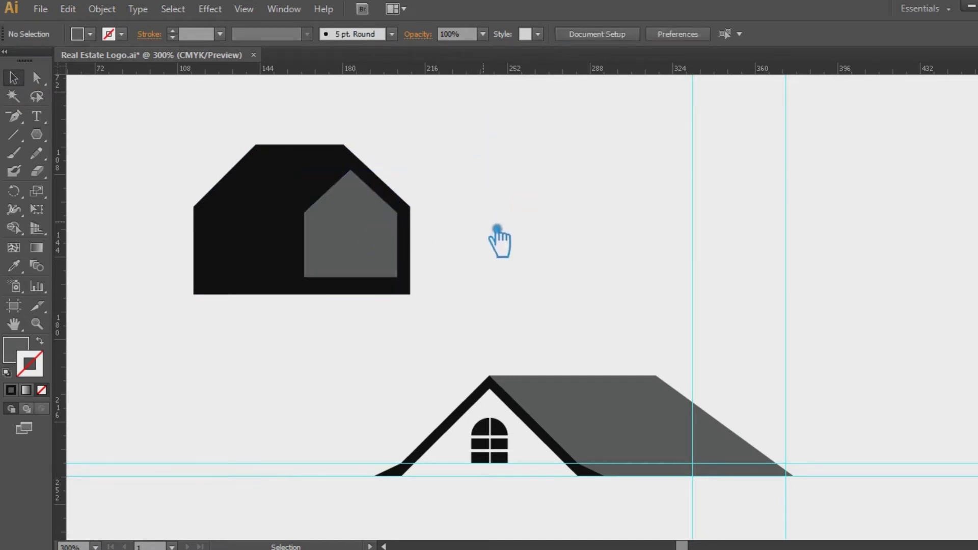
left_click_drag(504, 423, 379, 225)
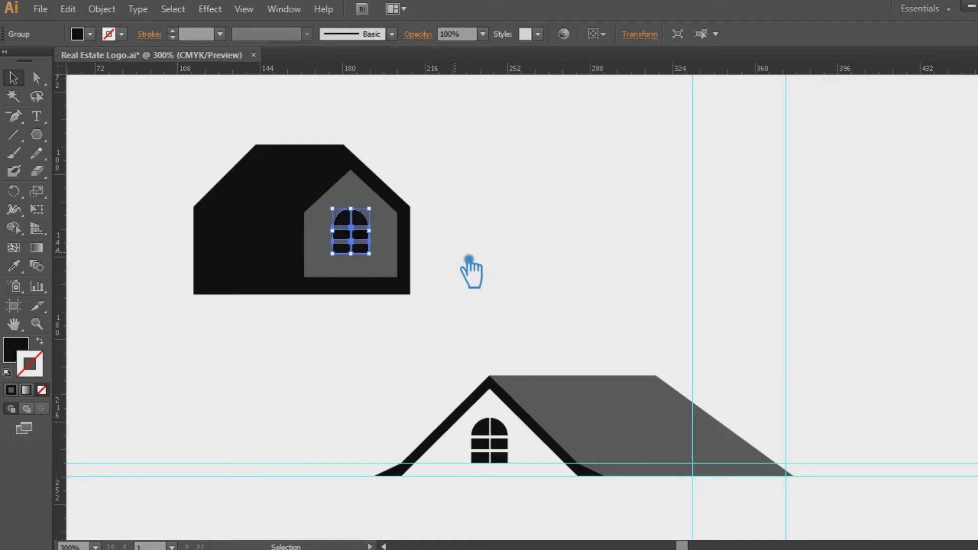
- Move the grey gable and its window together up and left under the apex
left_click(365, 204, "shift")
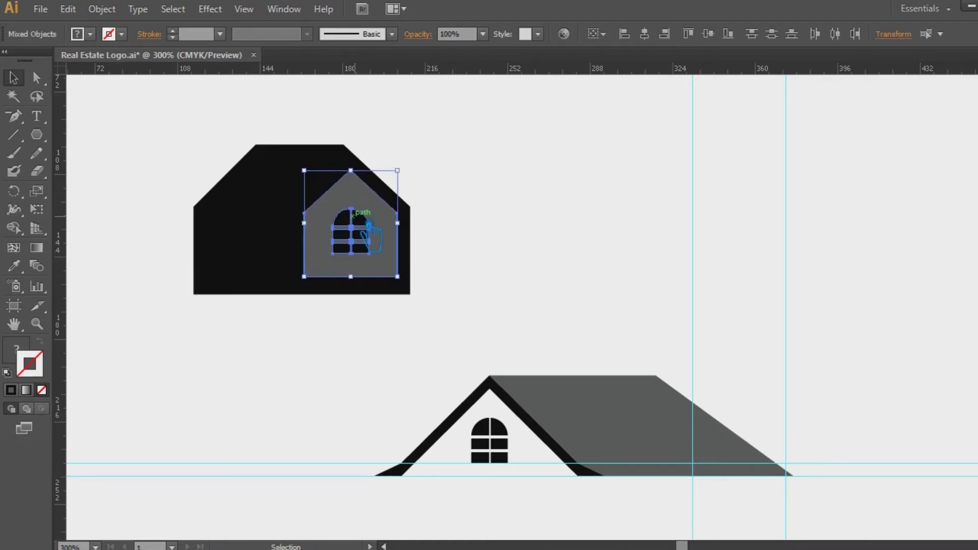
left_click(561, 206)
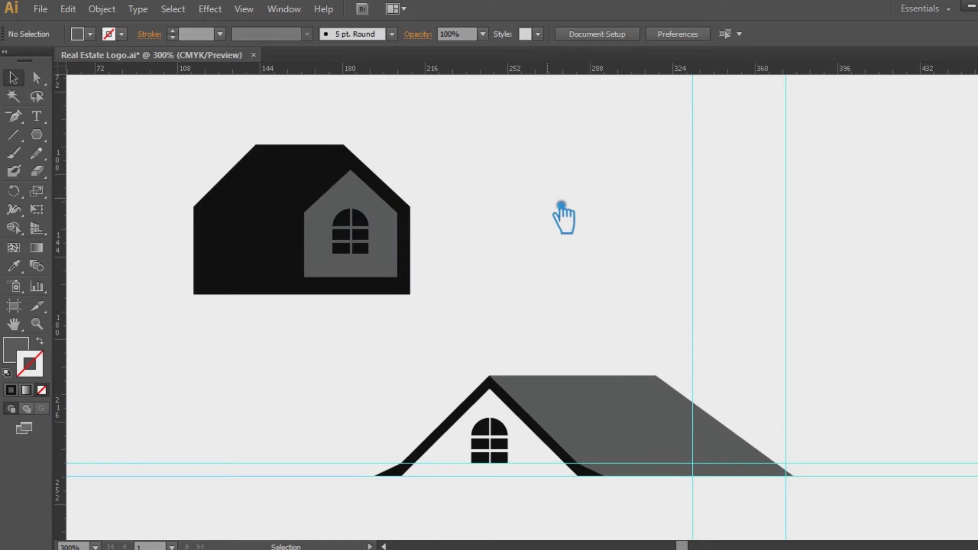
left_click_drag(378, 214, 373, 199)
left_click(578, 206)
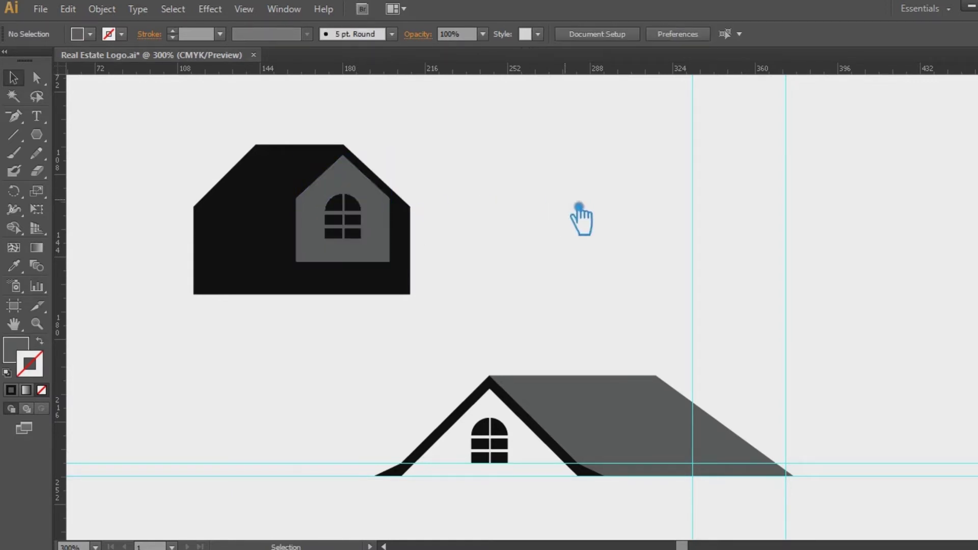
- Place a vertical guide at the roof apex and raise the black house's bottom edge
left_click_drag(60, 224, 344, 150)
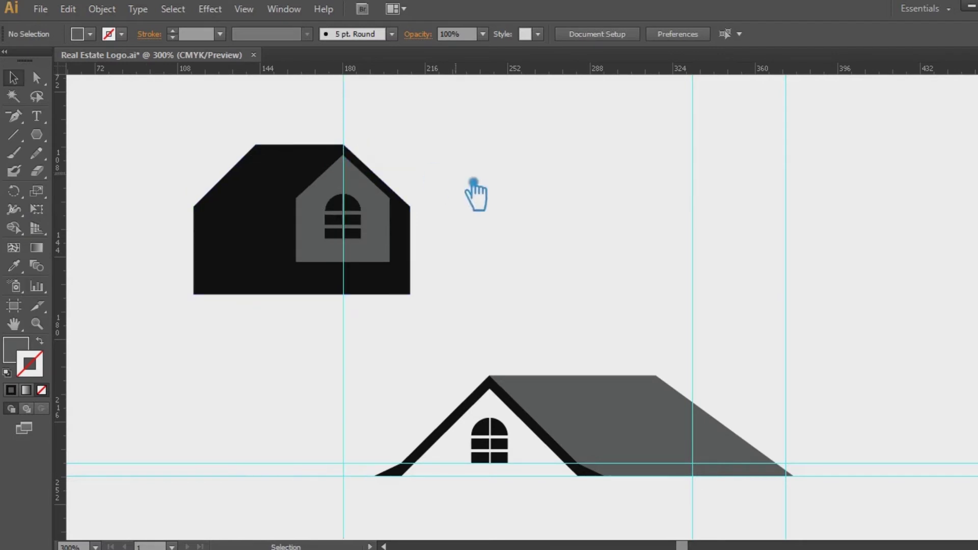
key("a")
left_click_drag(460, 323, 145, 264)
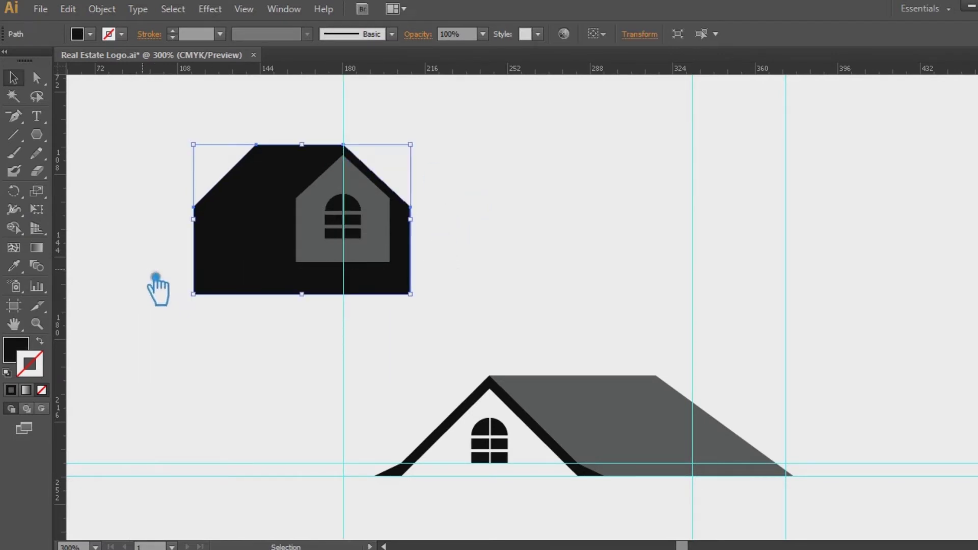
left_click_drag(498, 334, 160, 293)
key("Up")
key("Up")
key("Up")
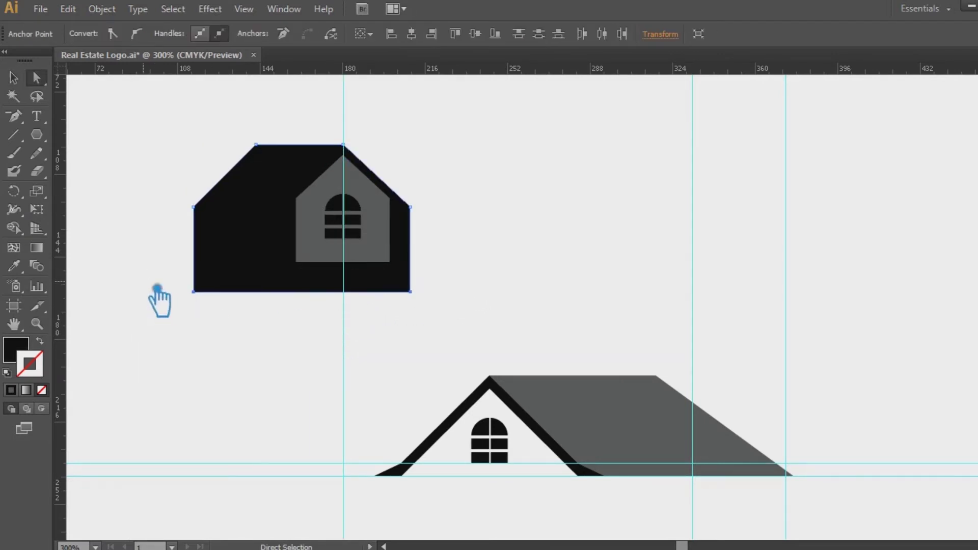
key("Up")
key("Up")
key("Up")
key("Up")
key("Up")
key("Up")
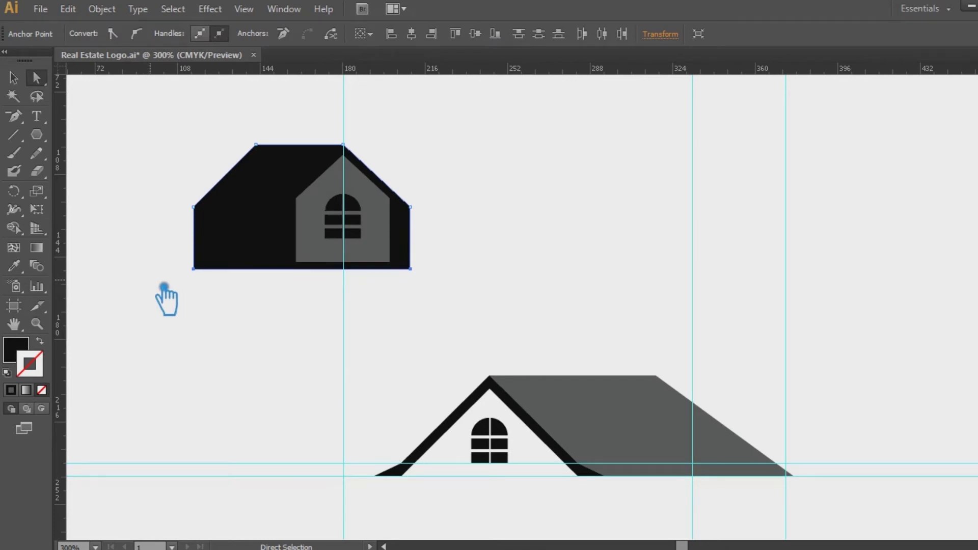
- Nudge the black house shape's right-side anchor point upward
left_click(14, 77)
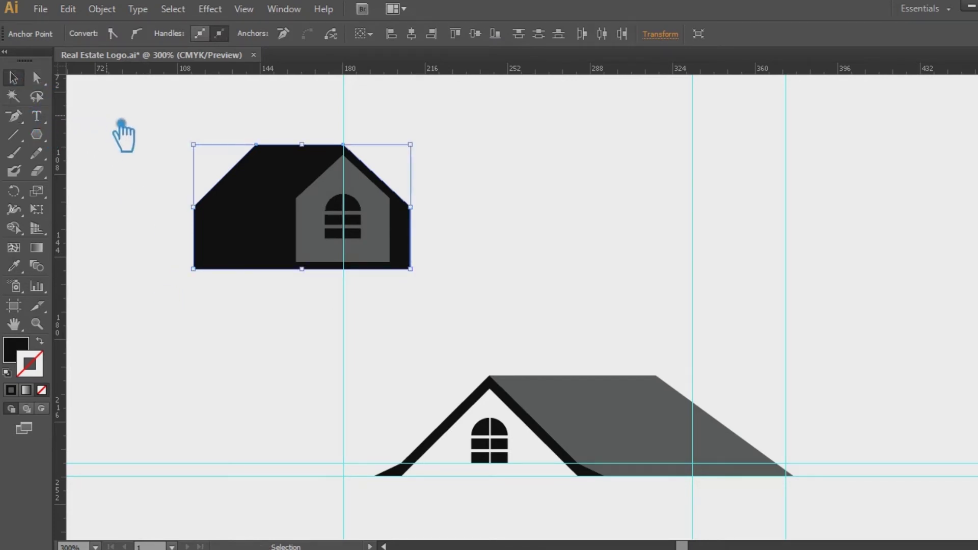
key("a")
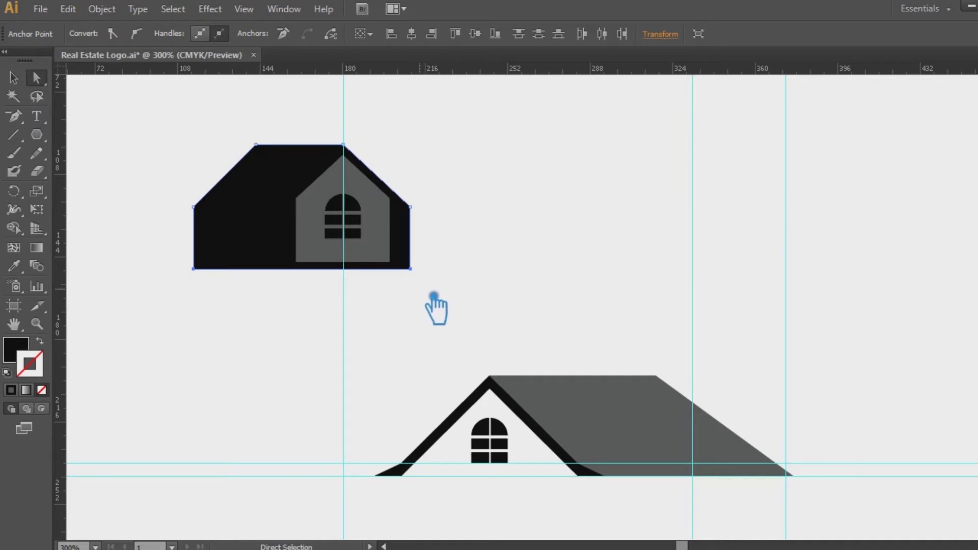
left_click(412, 215)
key("Up")
key("Up")
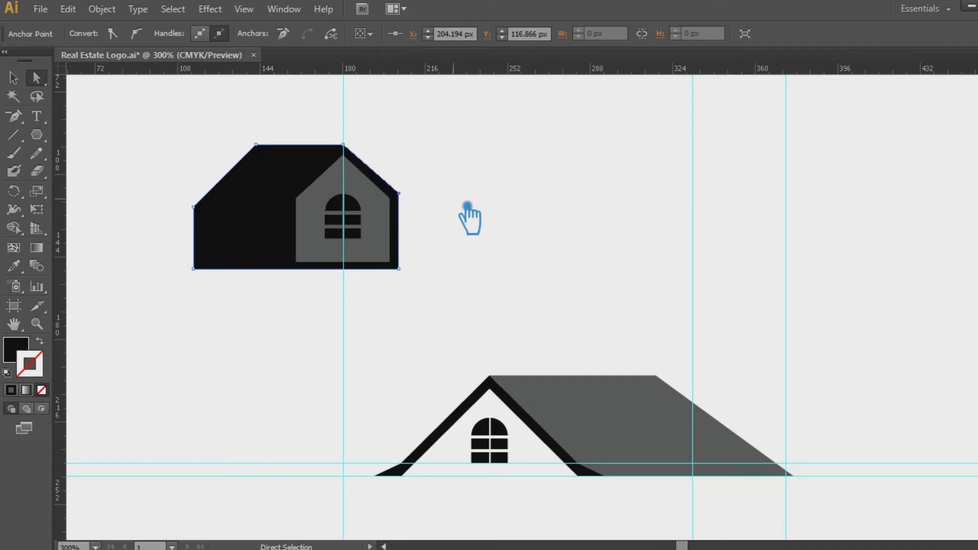
left_click(467, 204)
key("v")
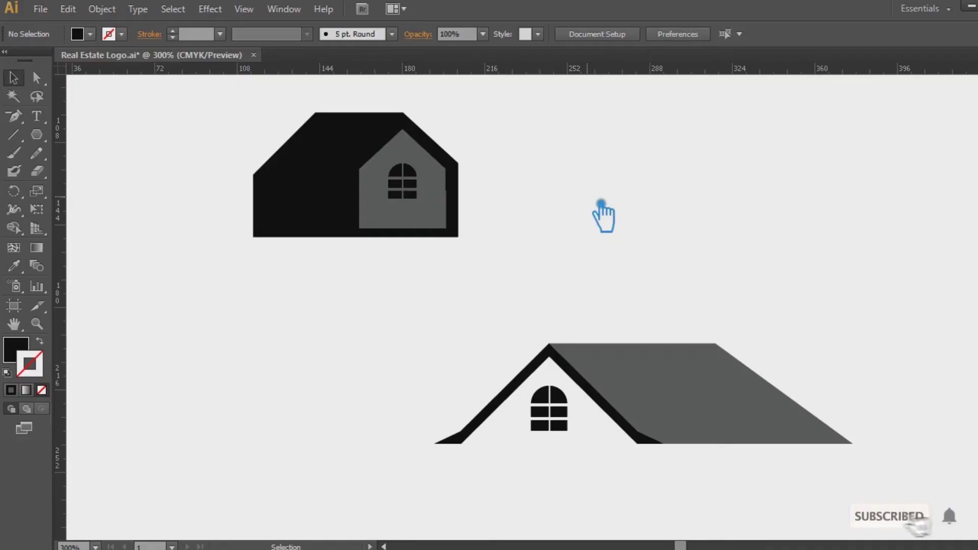
left_click(14, 134)
- Draw horizontal and vertical cut lines at the gable's corner and Divide the black house along them
mouse_move(360, 229)
left_mouse_down()
mouse_move(459, 233)
mouse_move(594, 174)
left_mouse_up()
left_click(14, 78)
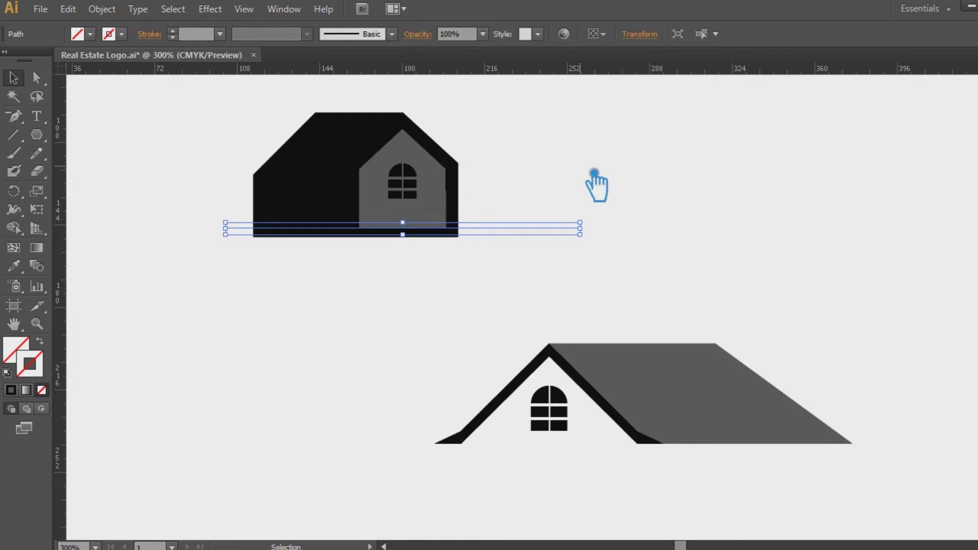
key("backslash")
left_click_drag(371, 176, 375, 228)
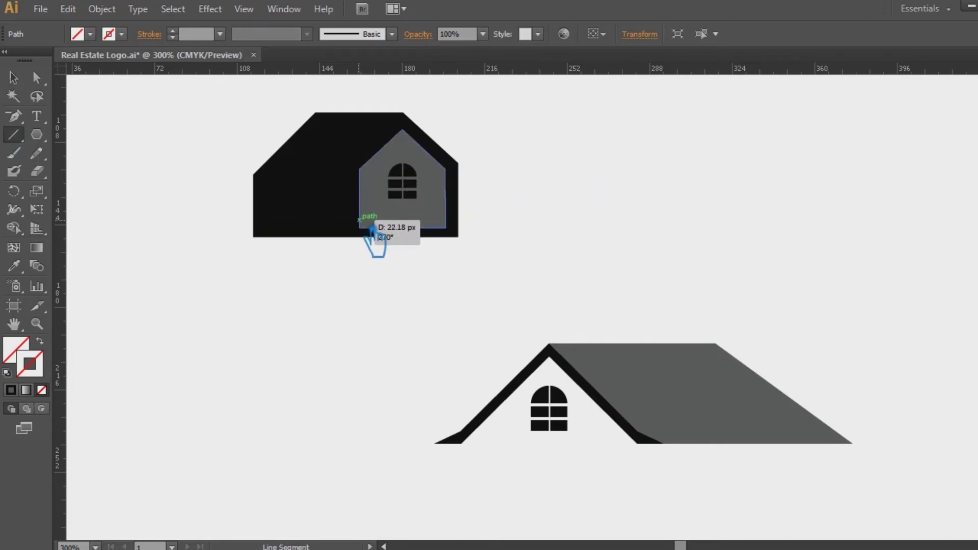
mouse_move(359, 169)
left_mouse_down()
mouse_move(409, 123)
mouse_move(408, 105)
left_mouse_up()
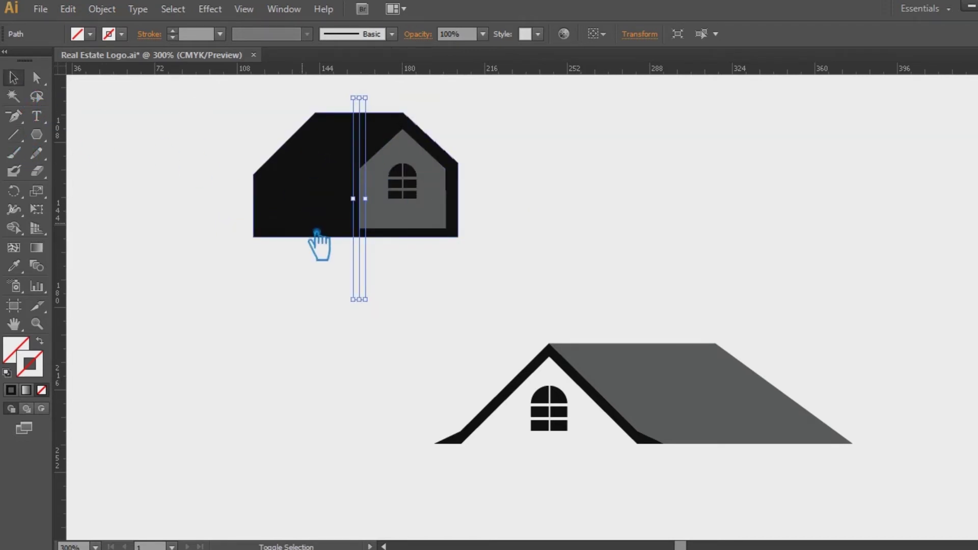
left_click(314, 228, "shift")
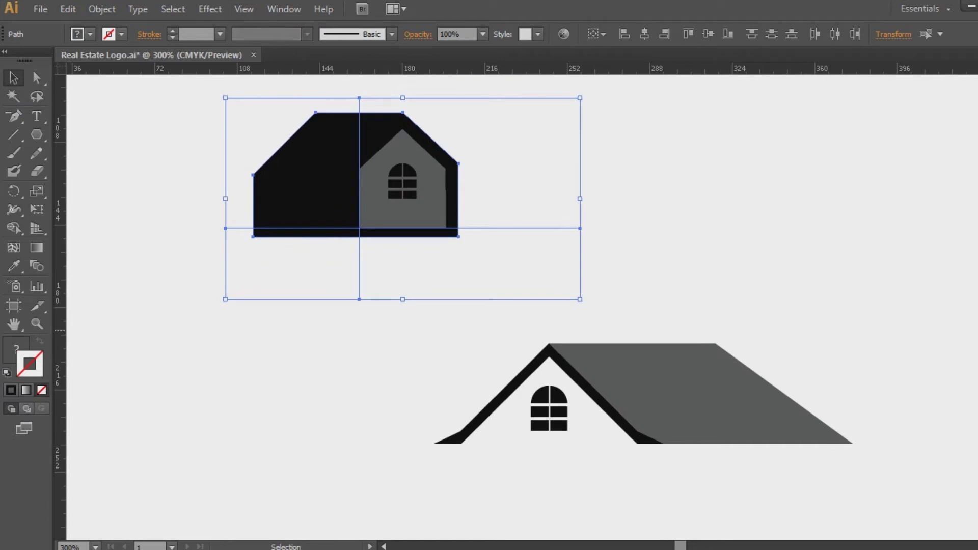
key("shift+ctrl+F9")
left_click(873, 499)
- Ungroup the divided house pieces and bring the grey gable to the front
right_click(408, 250)
left_click(454, 329)
left_click(286, 251)
left_click(421, 188)
key("ctrl+shift+bracketleft")
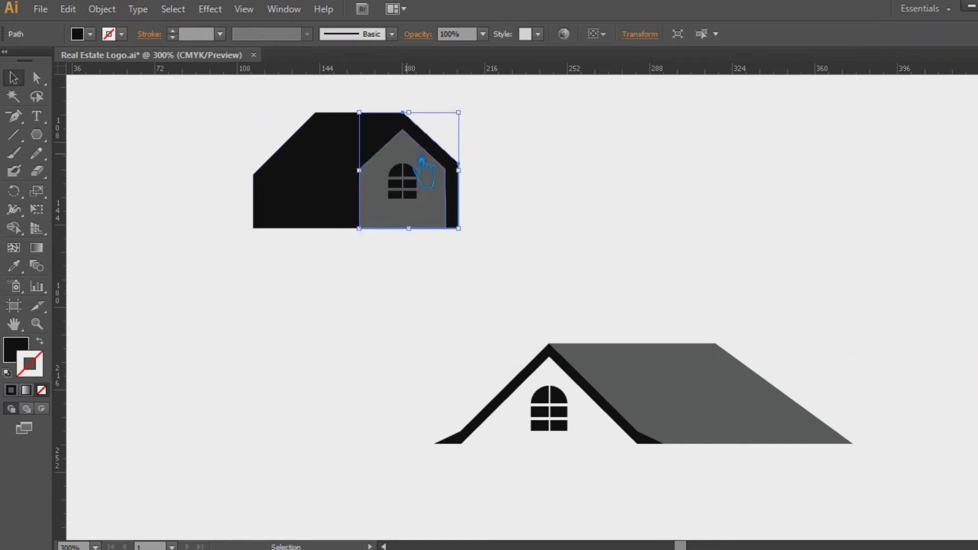
left_click(571, 113)
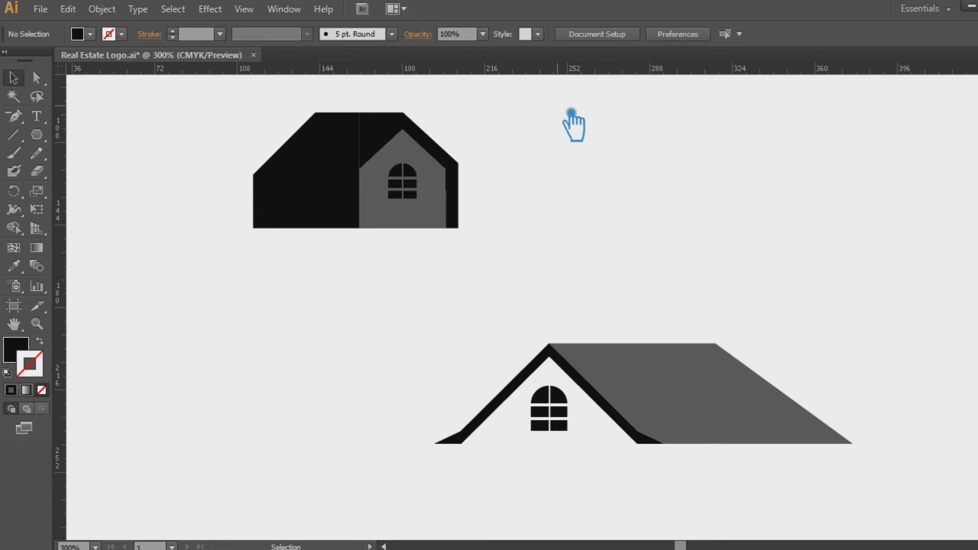
- Draw a line across the house's left part and Divide that piece along it
key("backslash")
left_click_drag(360, 169, 253, 175)
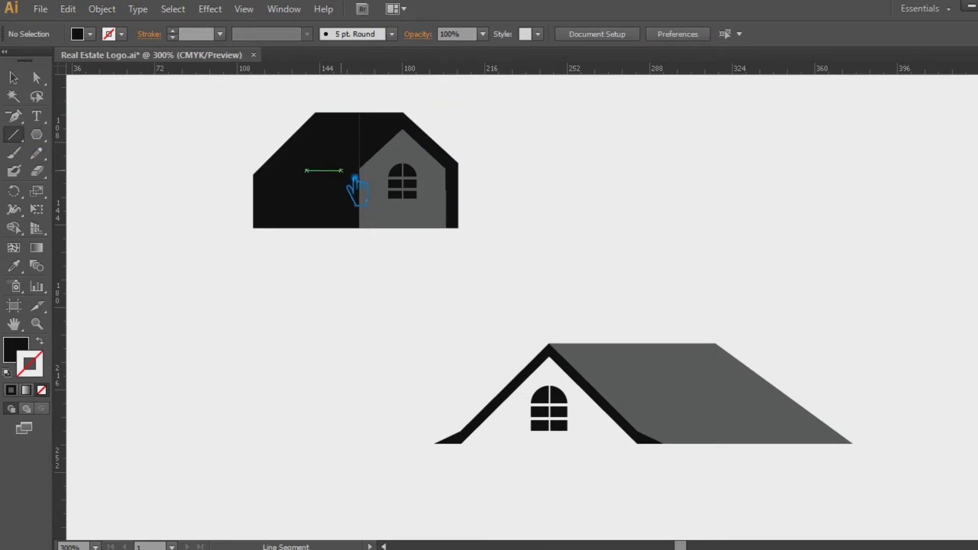
key("v")
left_click_drag(360, 168, 446, 165)
left_click(303, 208, "shift")
key("ctrl+shift+F9")
left_click(872, 444)
left_click(928, 339)
- Ungroup the newly divided house pieces
right_click(337, 213)
left_click(382, 298)
left_click(315, 309)
left_click(392, 132)
left_click(619, 132)
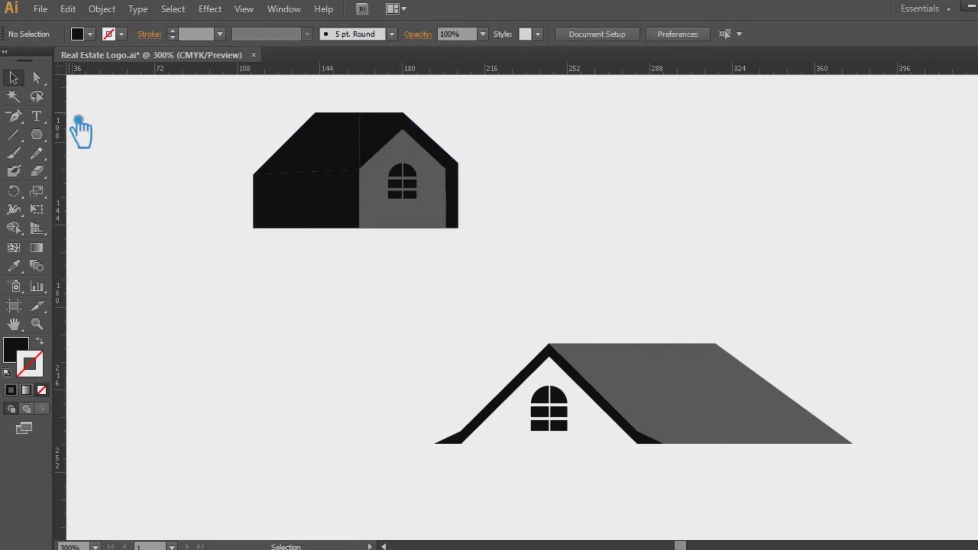
- Draw a diagonal line from the gable corner up to the roof peak
left_click(13, 135)
mouse_move(360, 168)
left_mouse_down()
mouse_move(413, 127)
mouse_move(402, 112)
left_mouse_up()
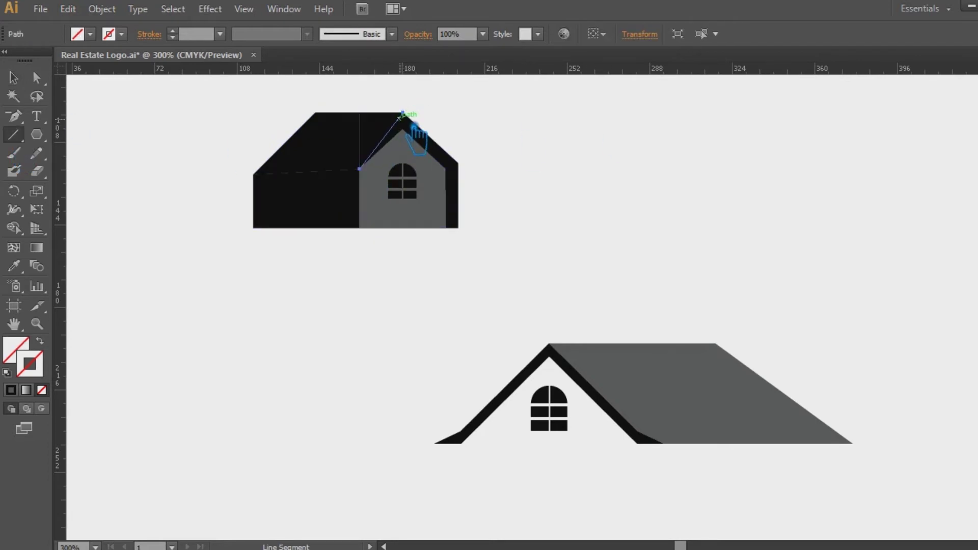
left_click(13, 77)
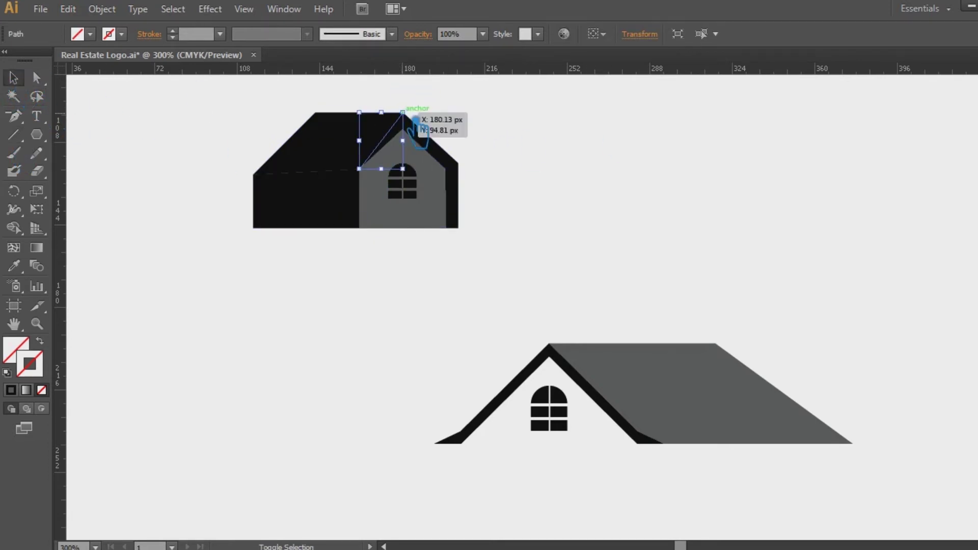
scroll(504, 204, "up", 5)
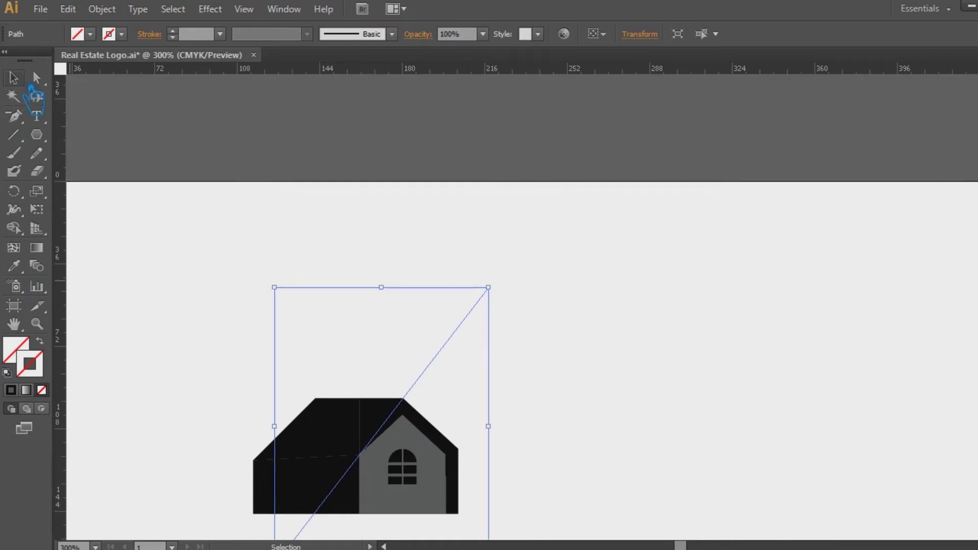
- Divide the left wall piece along the diagonal line
scroll(404, 354, "down", 3)
left_click(300, 337, "shift")
key("shift+ctrl+F9")
left_click(851, 442)
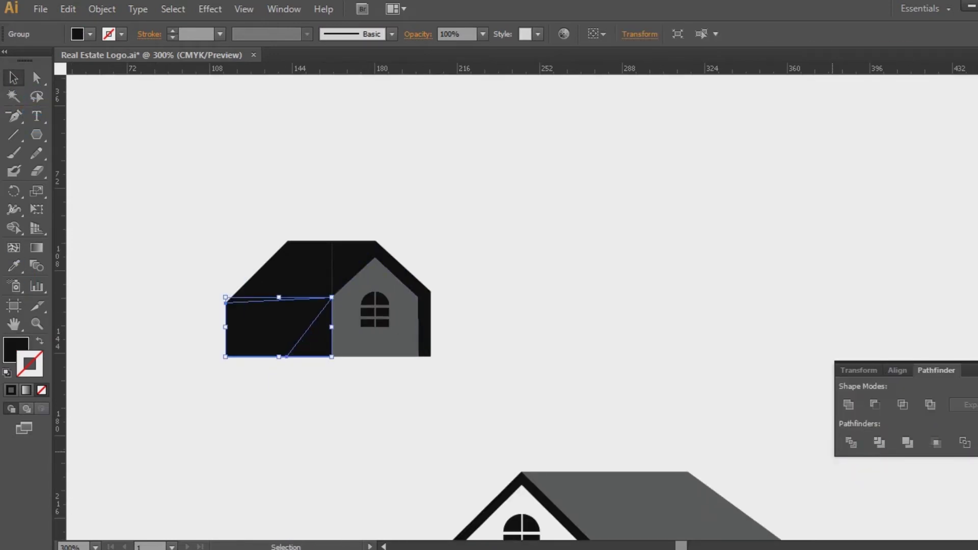
key("shift+ctrl+F9")
left_click(287, 348)
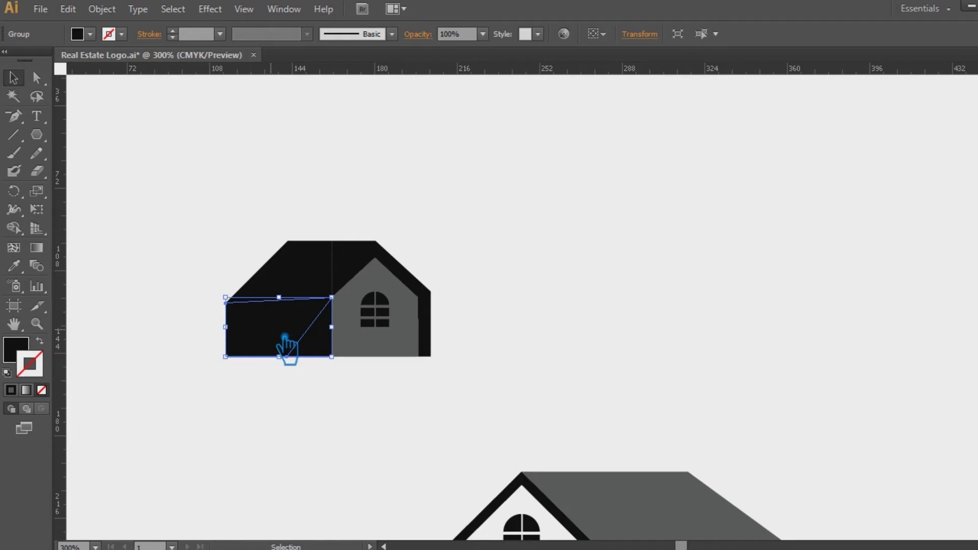
left_click(581, 286)
- Draw a sloped line from the lower rectangle's left edge and Divide the rectangle along it
left_click(13, 134)
mouse_move(226, 303)
left_mouse_down()
mouse_move(324, 364)
mouse_move(332, 356)
mouse_move(395, 408)
left_mouse_up()
key("v")
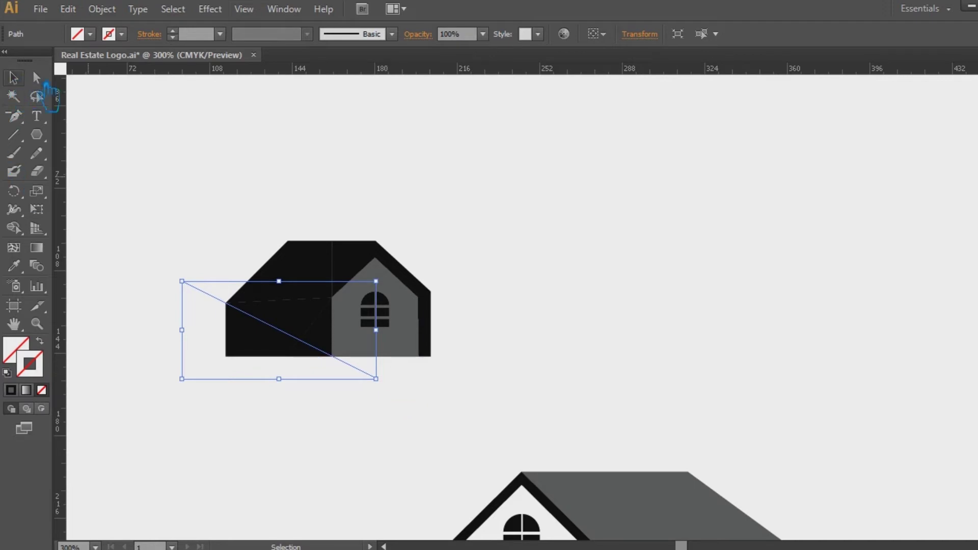
left_click_drag(326, 423, 265, 275)
key("shift+ctrl+F9")
left_click(851, 443)
left_click(882, 372)
right_click(267, 335)
left_click(307, 423)
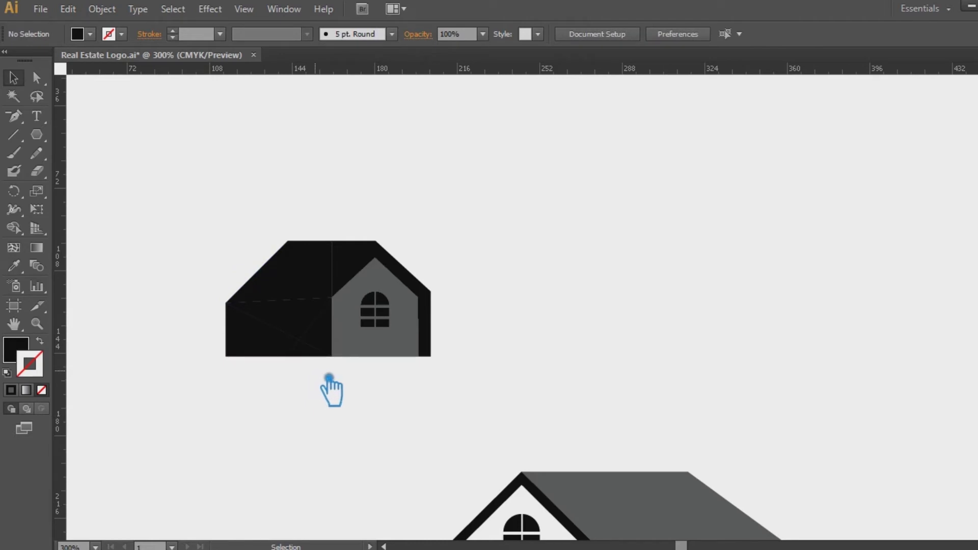
- Delete the two lower-left triangular pieces to leave a slanted edge
left_click_drag(332, 339, 285, 357)
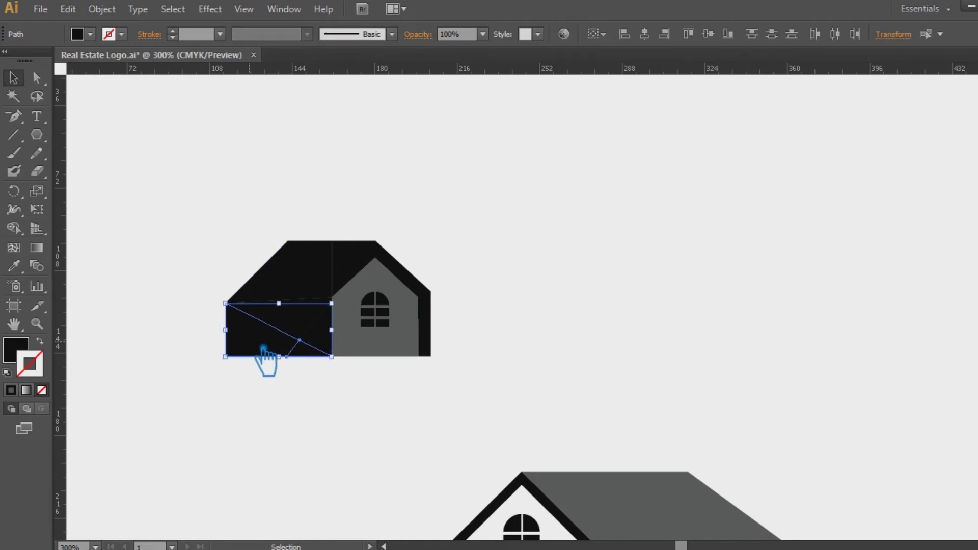
key("Delete")
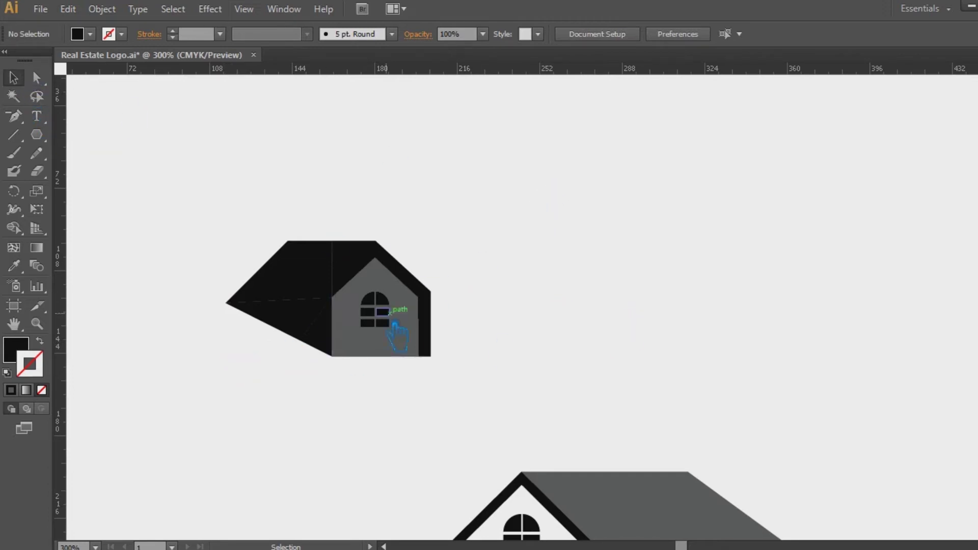
left_click(321, 334)
key("Delete")
- Try uniting the small house's roof and walls, then undo to keep them separate
left_click_drag(253, 214, 402, 260)
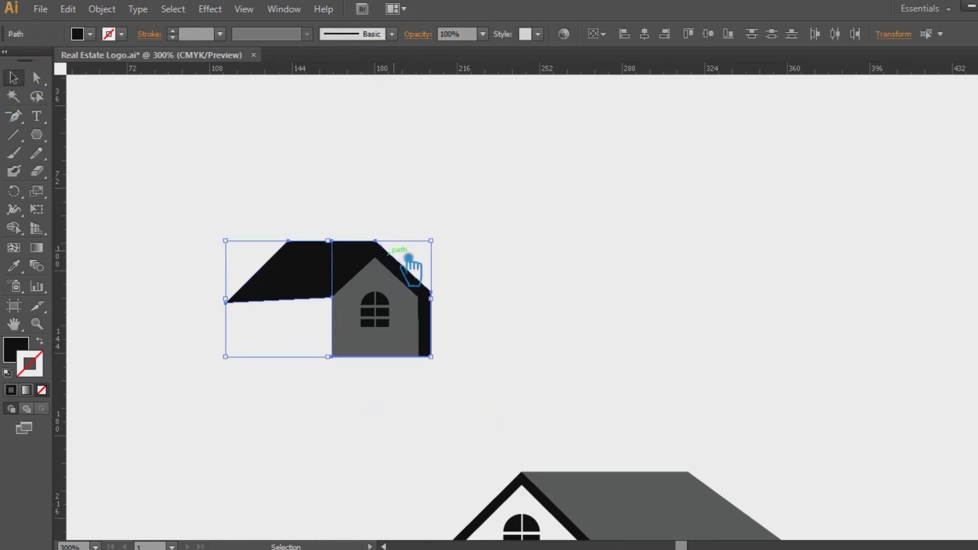
key("shift+ctrl+F9")
left_click(854, 405)
key("ctrl+z")
left_click(867, 406)
key("shift+ctrl+F9")
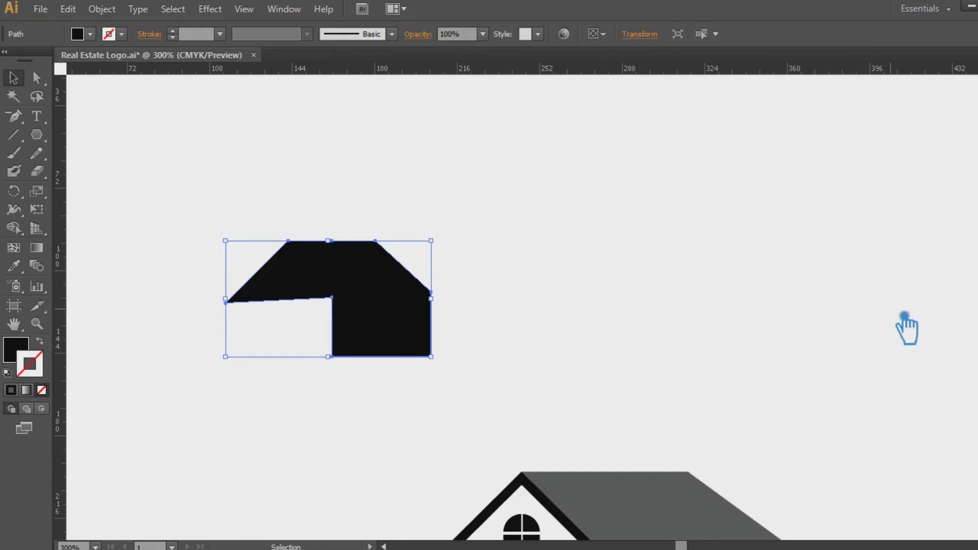
key("ctrl+z")
left_click(854, 298)
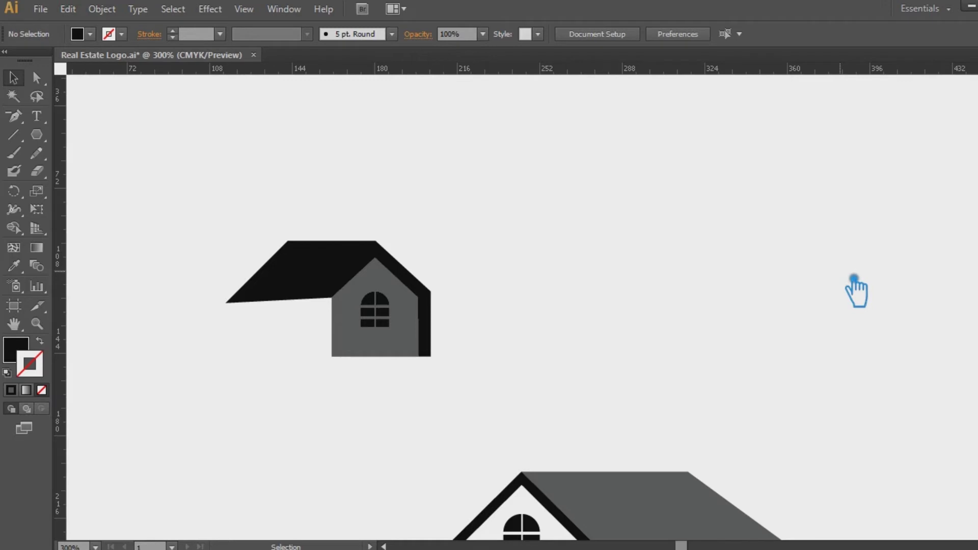
left_click(23, 140)
- Move the small house group toward the big roof and shrink it about its centre
left_click(14, 77)
left_click_drag(492, 382, 198, 218)
left_click(591, 336)
scroll(560, 326, "down", 3)
left_click_drag(403, 224, 874, 398)
scroll(611, 331, "down", 2)
scroll(611, 331, "right", 3)
left_click_drag(770, 242, 738, 269)
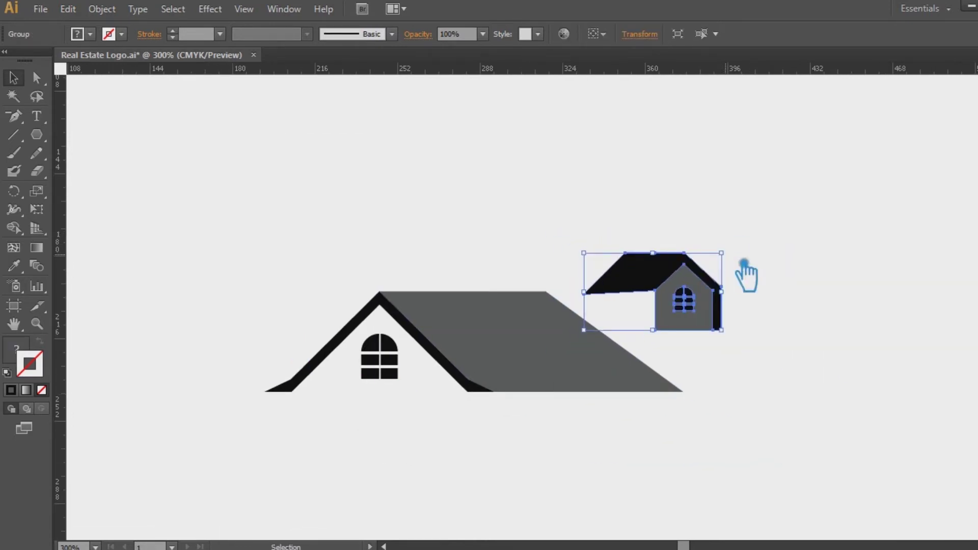
left_click(858, 291)
- Place the shrunken house on the big roof's right slope and zoom in
mouse_move(656, 276)
left_mouse_down()
mouse_move(582, 294)
mouse_move(557, 322)
left_mouse_up()
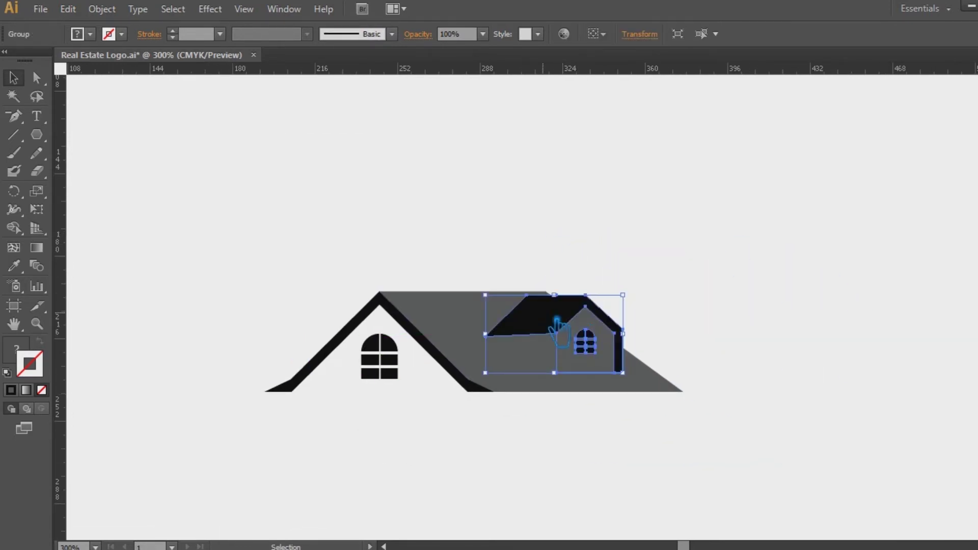
left_click_drag(641, 391, 602, 323)
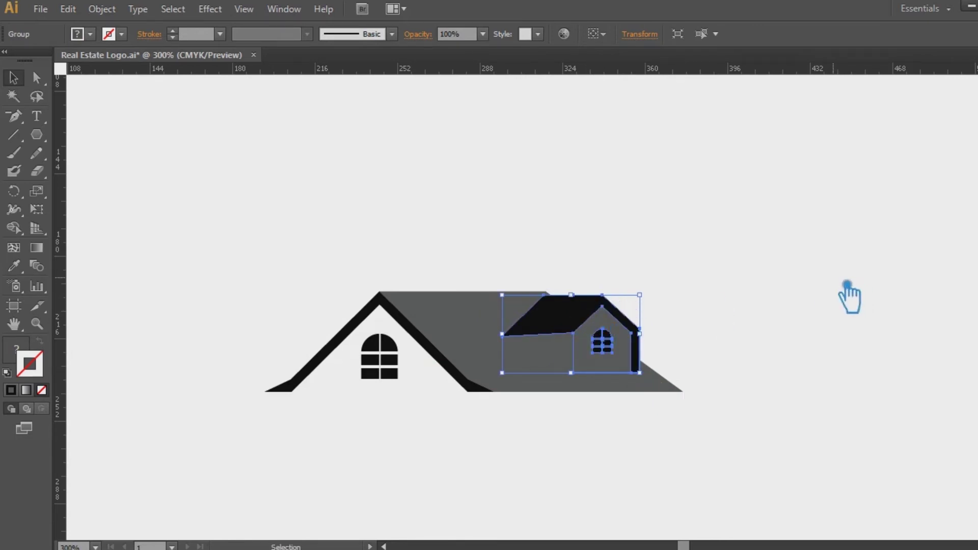
key("ctrl+equal")
key("ctrl+equal")
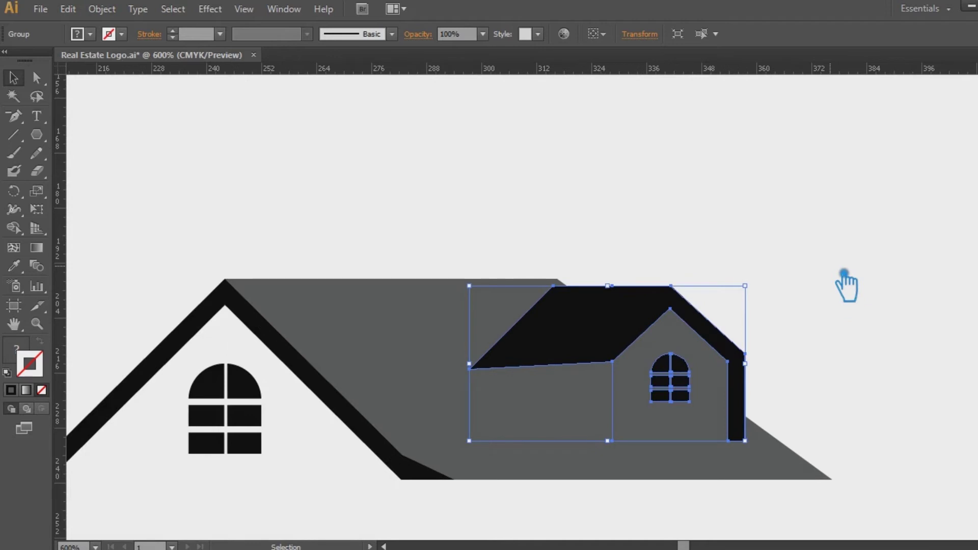
left_click(119, 149)
- Nudge the dormer up, then draw a diagonal cut line from its roof corner past the roof edges
left_click_drag(573, 310, 579, 305)
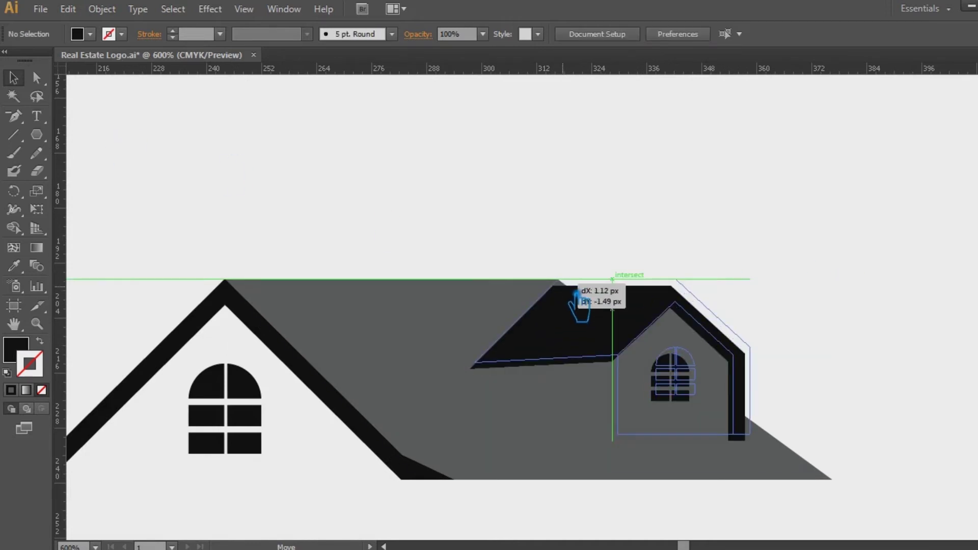
left_click_drag(845, 393, 840, 286)
left_click(874, 236)
key("backslash")
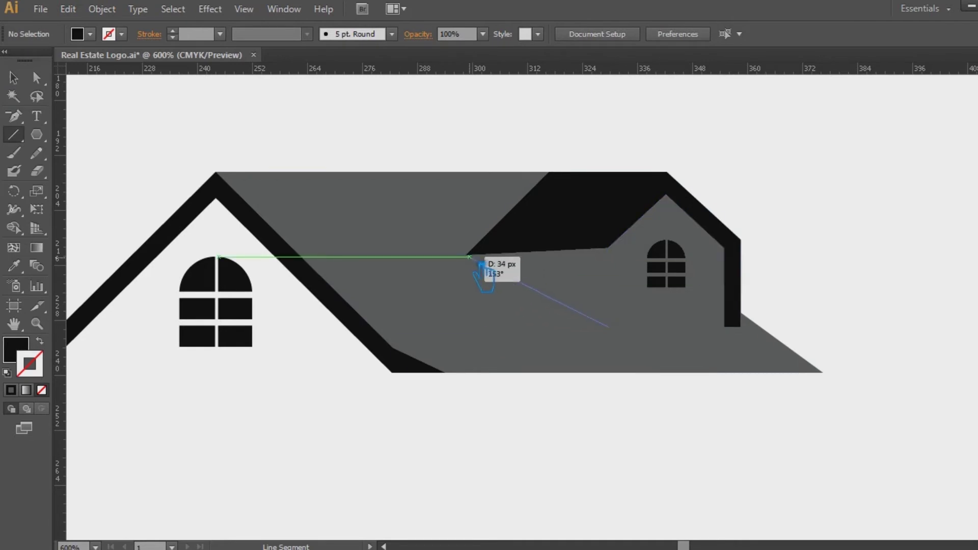
left_click_drag(608, 327, 466, 255)
key("v")
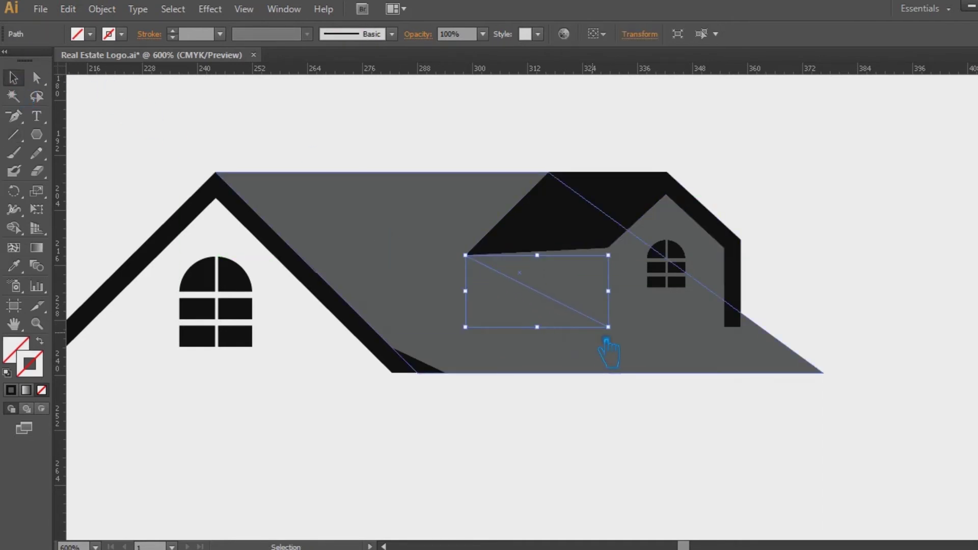
left_click_drag(609, 327, 844, 446)
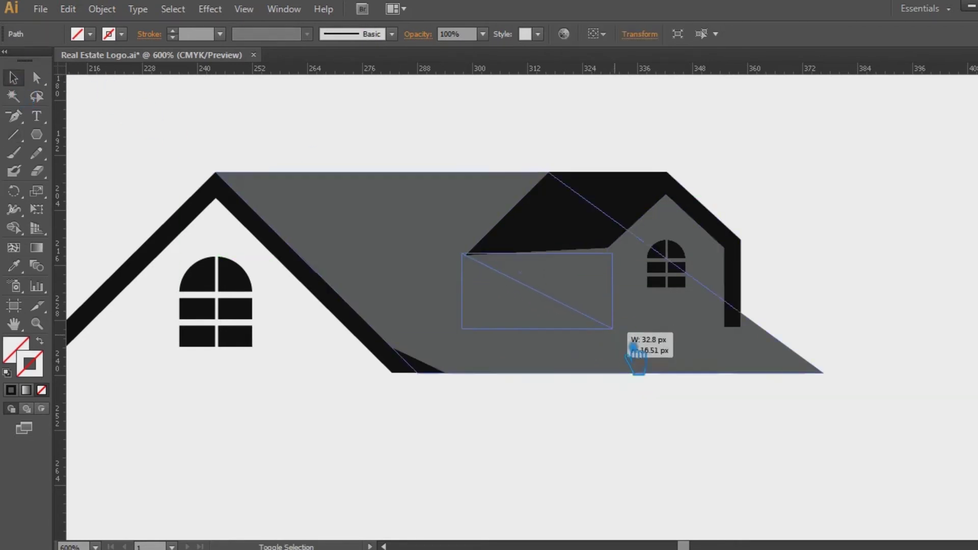
- Draw a horizontal cut line at the dormer's base extending left across the roof
key("backslash")
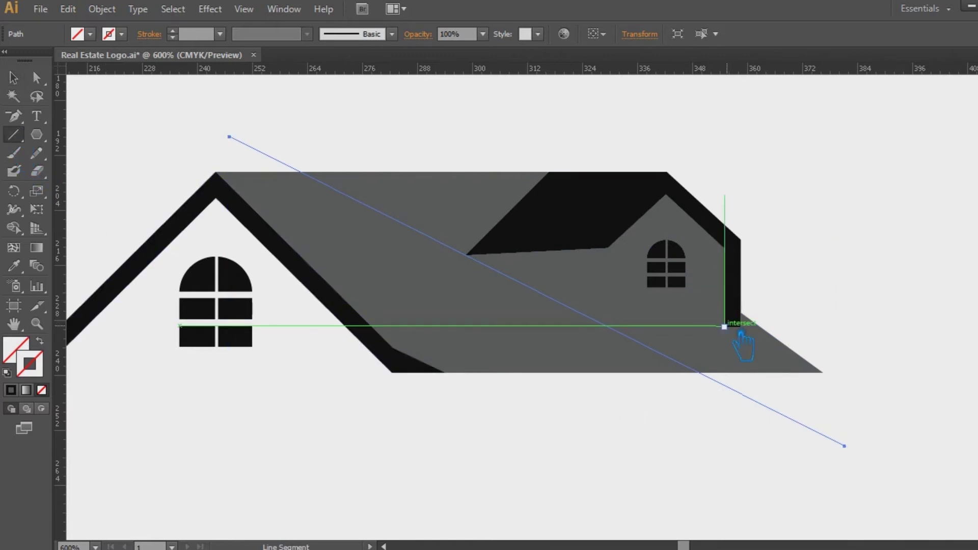
mouse_move(748, 333)
left_mouse_down()
mouse_move(737, 335)
mouse_move(877, 309)
mouse_move(977, 312)
left_mouse_up()
key("v")
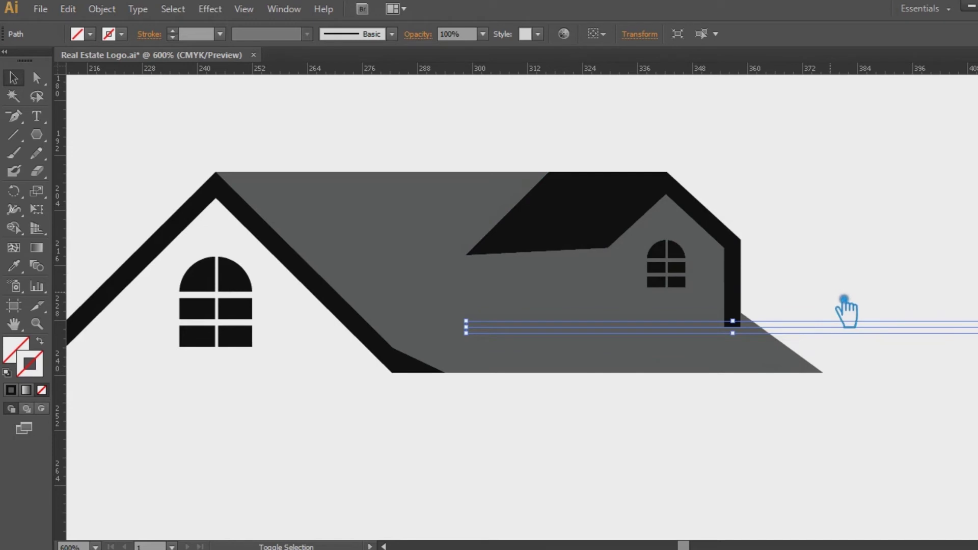
key("shift+Left")
key("shift+Left")
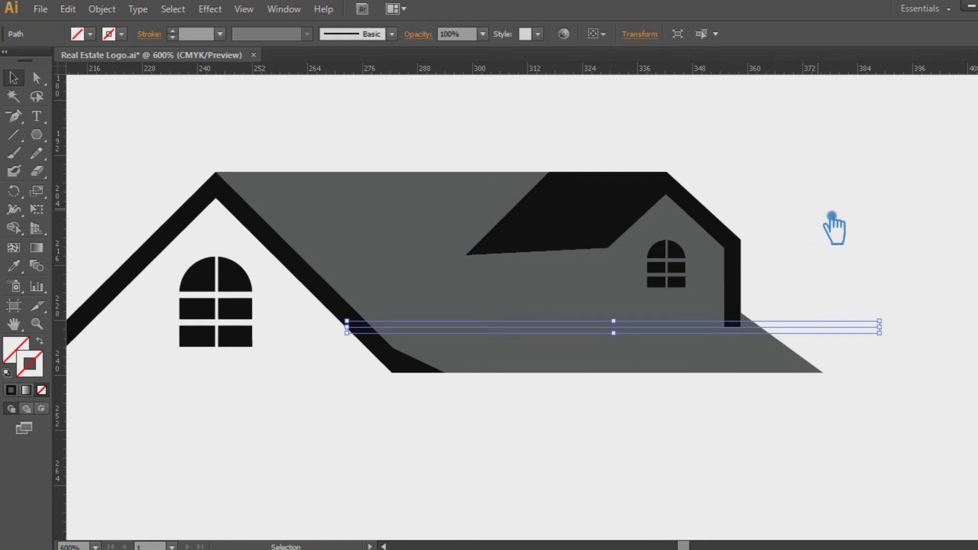
left_click(845, 265)
- Apply Pathfinder to the two cut lines with the dormer roof, wall and window
left_click(552, 326)
left_click(571, 310, "shift")
left_click(600, 293, "shift")
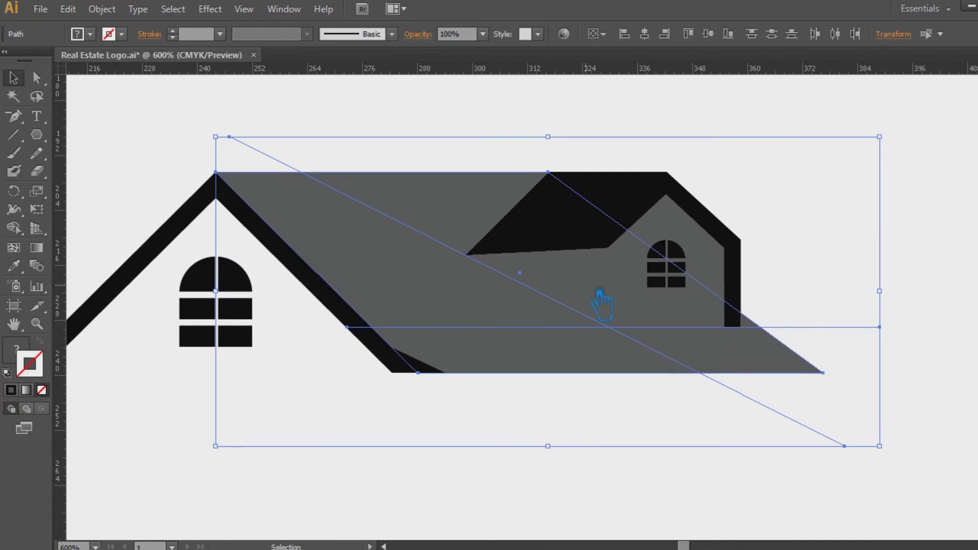
left_click(575, 281, "shift")
left_click(572, 229, "shift")
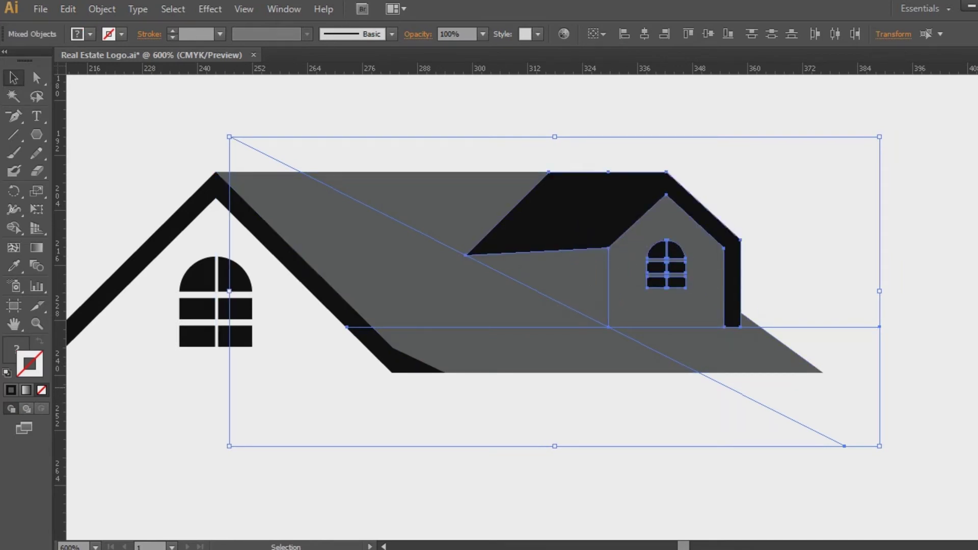
key("ctrl+shift+F9")
left_click(875, 443)
left_click(825, 339)
- Divide the grey roof and dormer pieces along the cut lines, then ungroup them
left_click(603, 281)
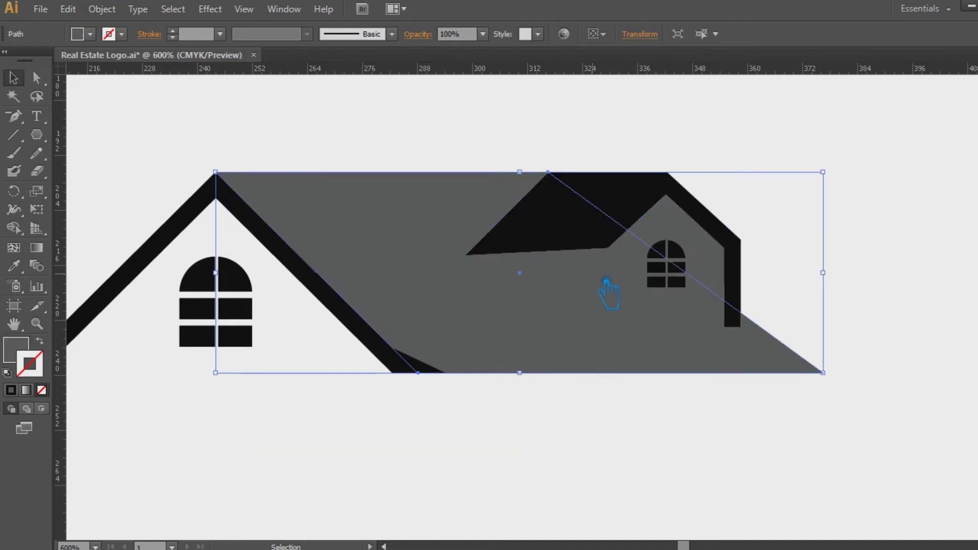
left_click_drag(668, 414, 527, 216)
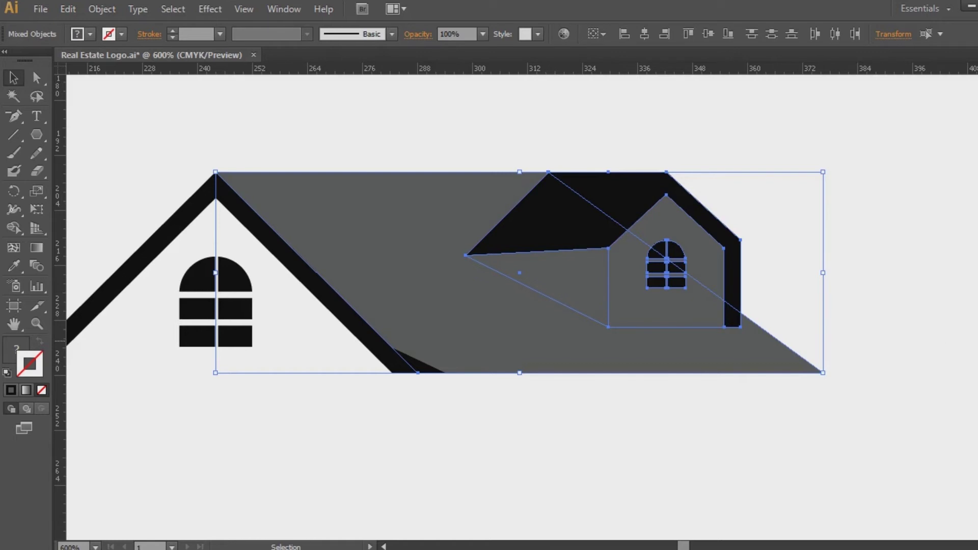
key("ctrl+shift+F9")
left_click(873, 444)
key("ctrl+shift+F9")
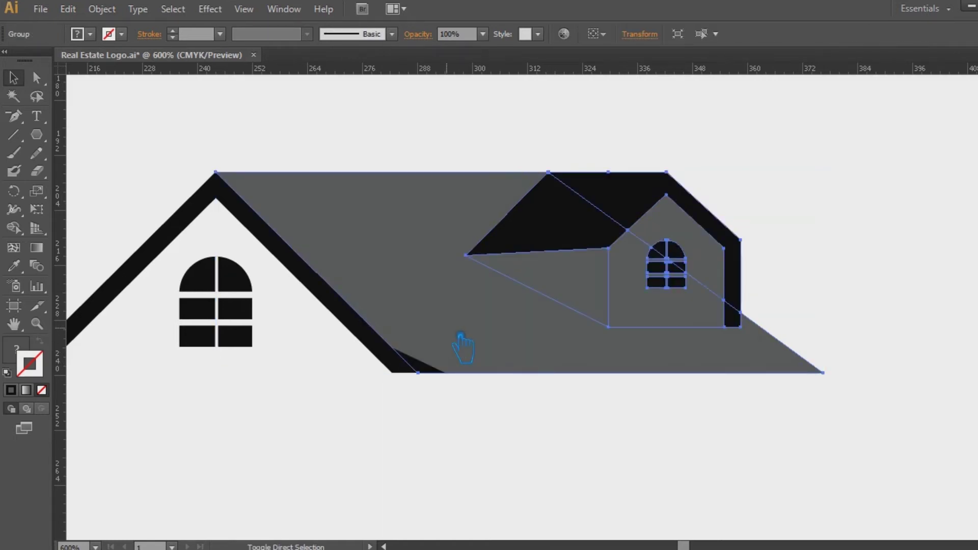
right_click(563, 271)
left_click(622, 301)
left_click(697, 408)
left_click(698, 320)
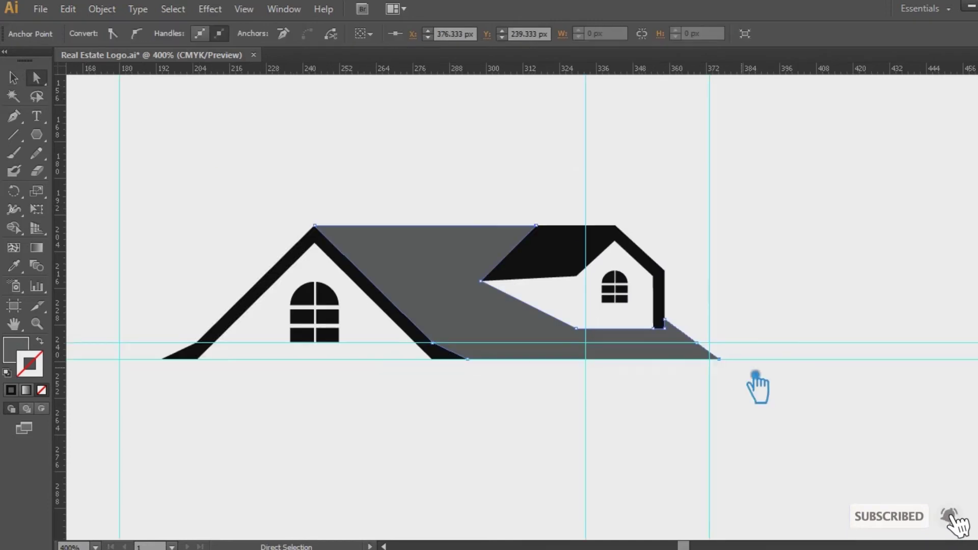
- Extend the roof's right tip slightly to the right
key("Right")
key("Right")
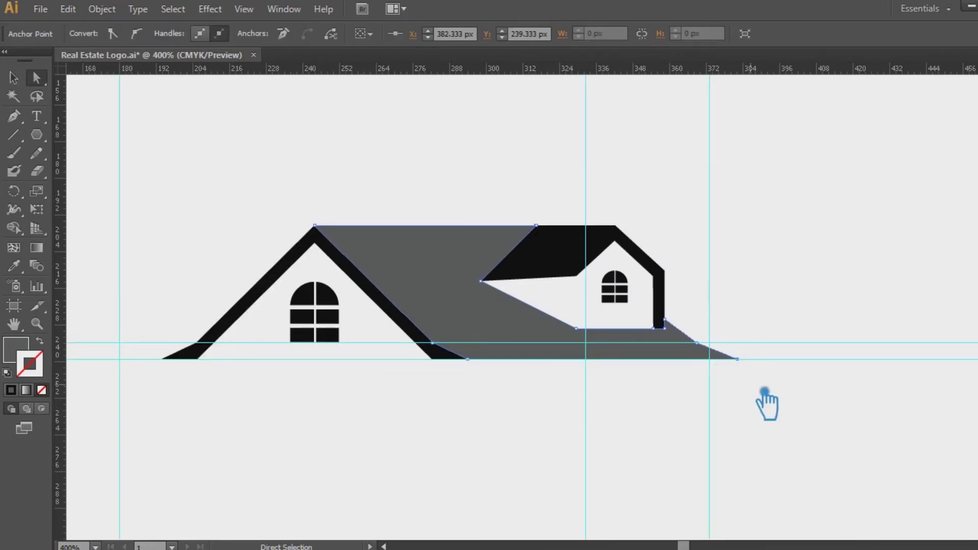
left_click(15, 78)
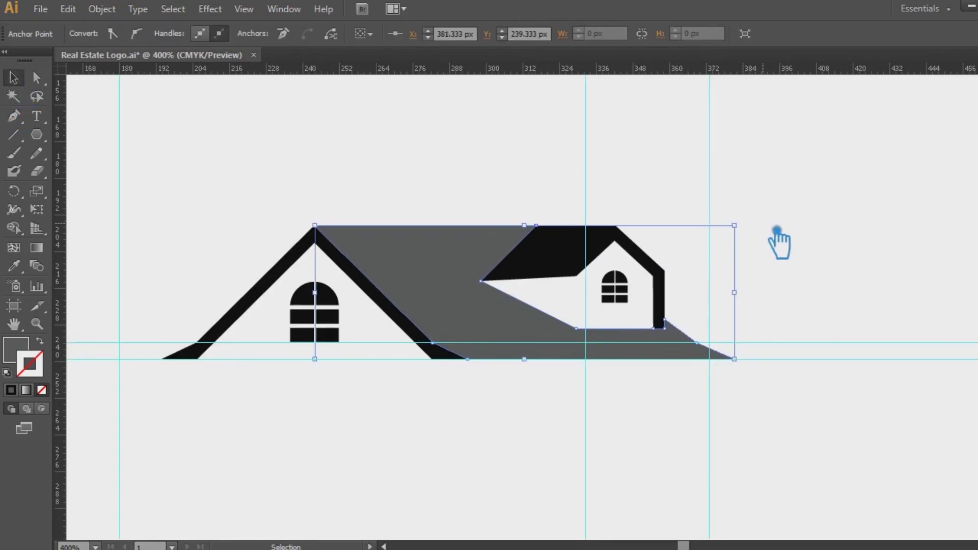
left_click(783, 236)
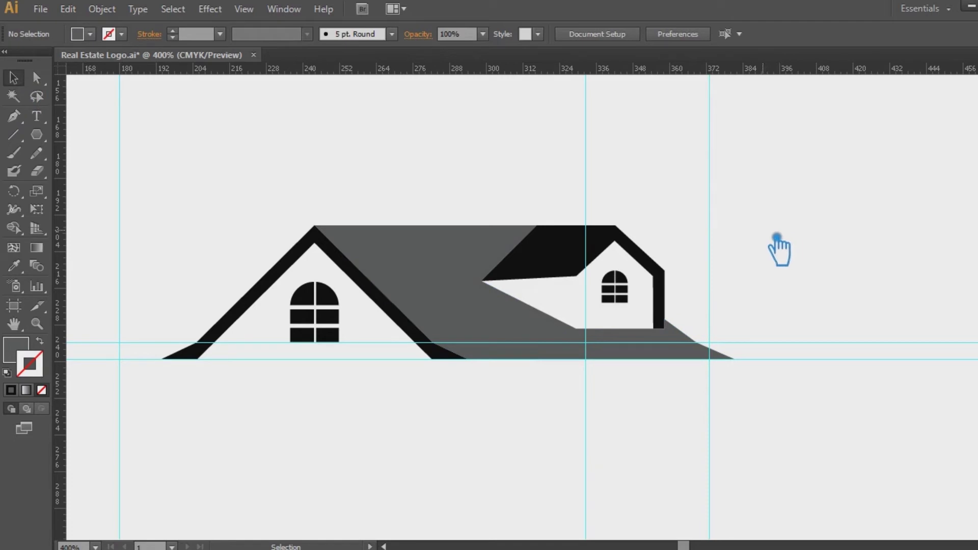
- Enlarge the dormer window slightly about its centre and zoom out to 300%
left_click(622, 288)
left_click_drag(641, 276, 646, 279)
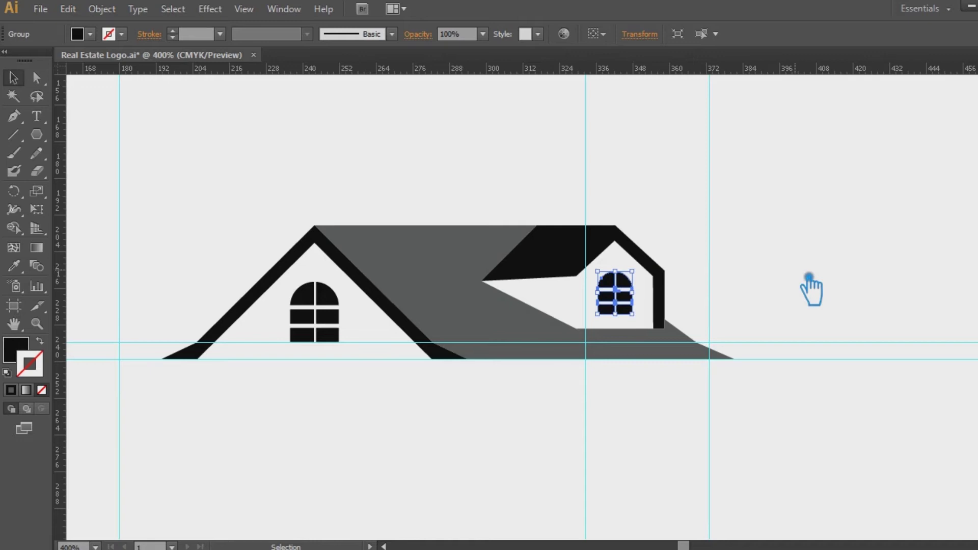
left_click(809, 278)
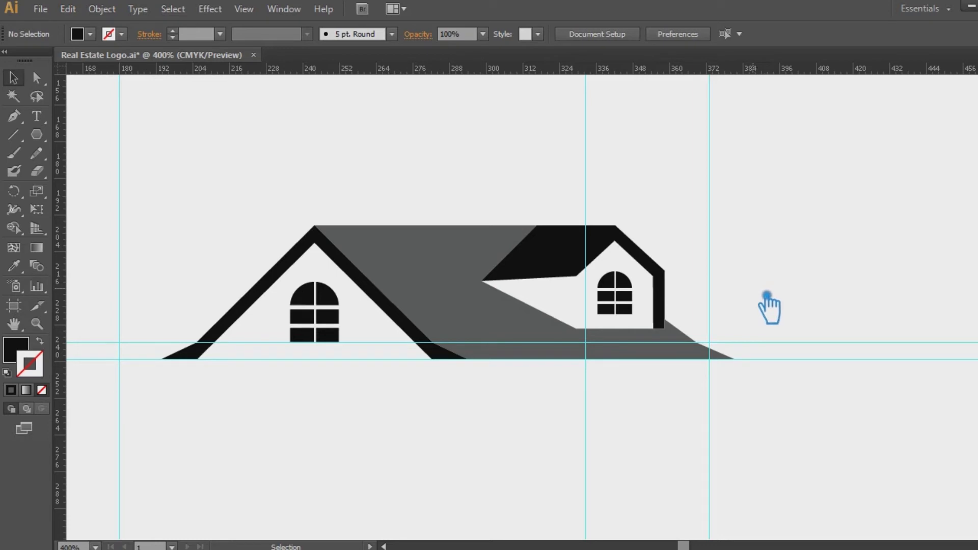
key("ctrl+minus")
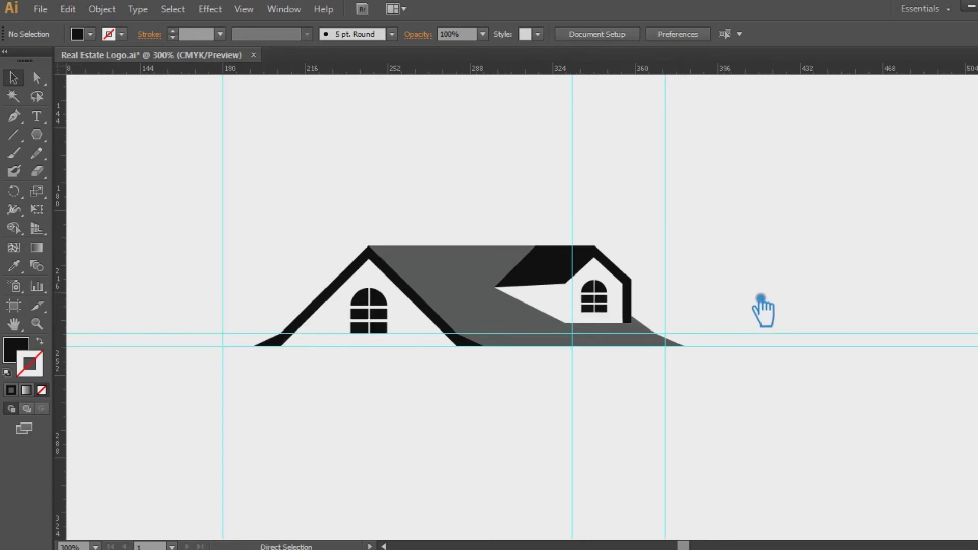
- Hide the guides and fill the left roof outline with green #1AC483
key("ctrl+semicolon")
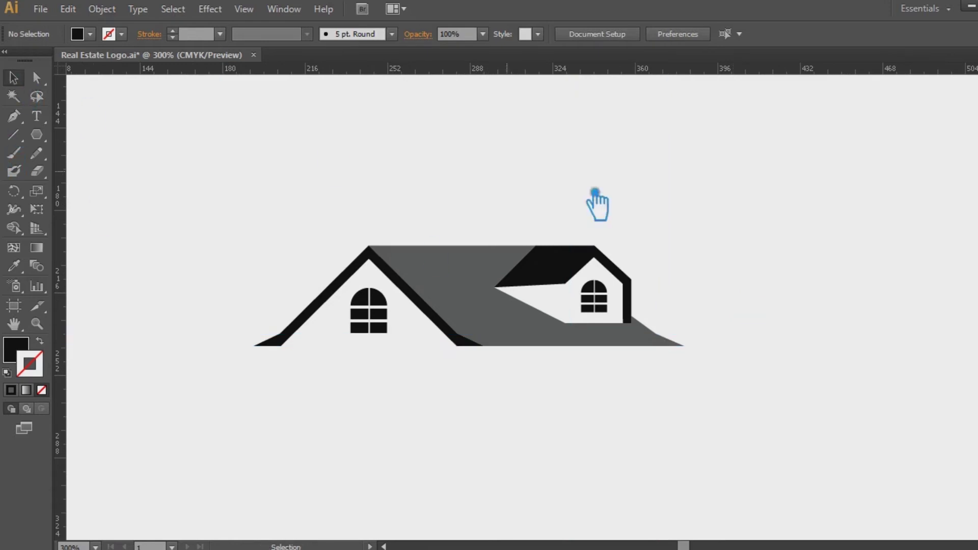
left_click(644, 303)
left_click(702, 310)
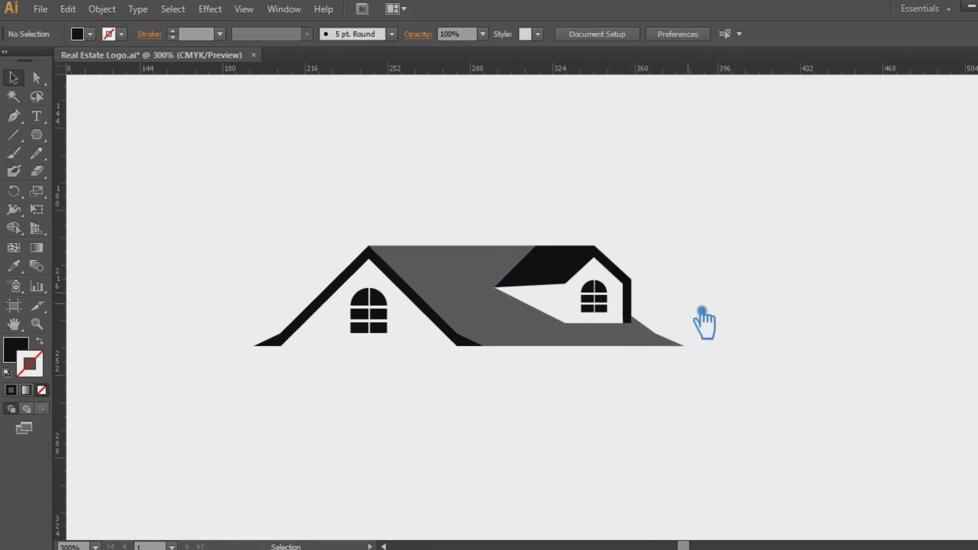
left_click(448, 327)
double_click(15, 351)
left_click(301, 235)
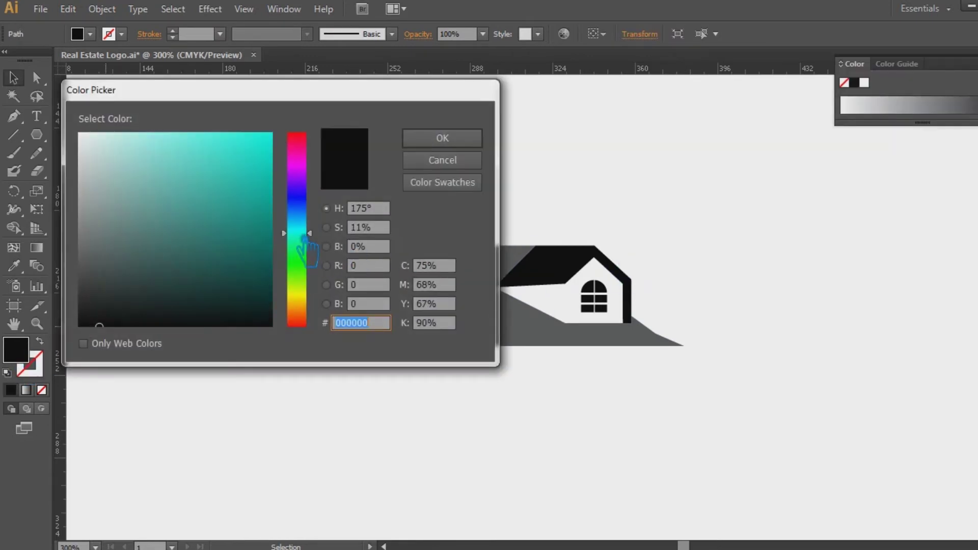
left_click(245, 166)
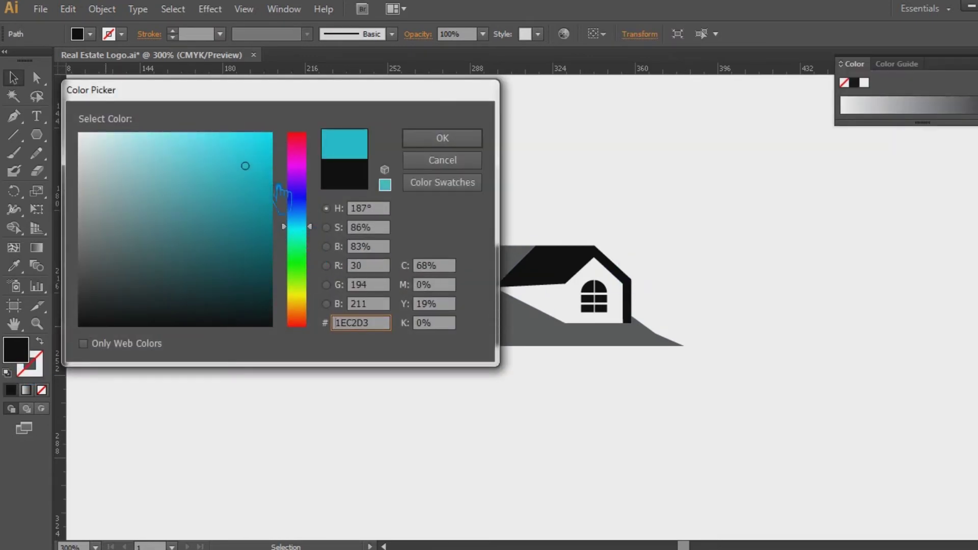
left_click_drag(322, 230, 322, 244)
left_click_drag(250, 176, 258, 188)
left_click(442, 137)
- Switch the Color panel to CMYK mode and select the black dormer roof
left_click(973, 64)
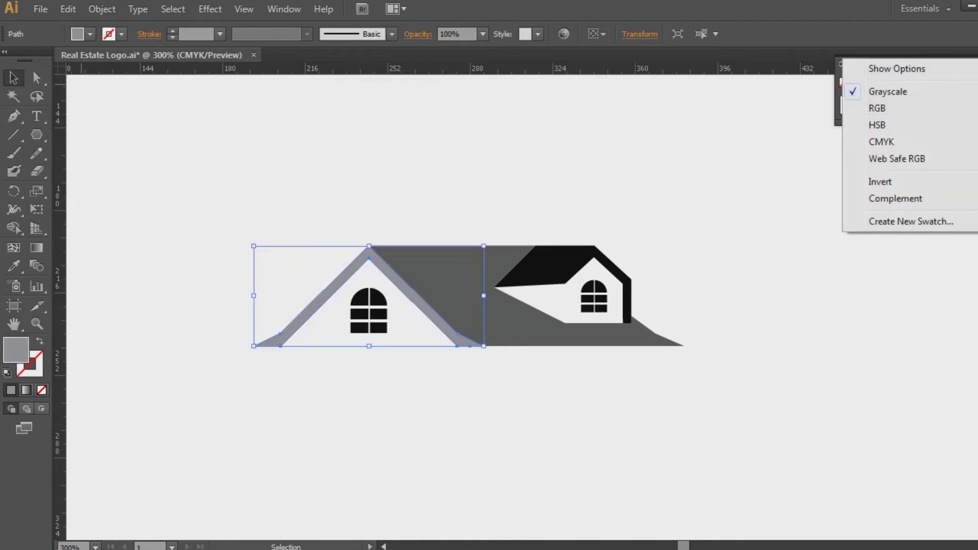
left_click(878, 148)
left_click(797, 168)
left_click(783, 189)
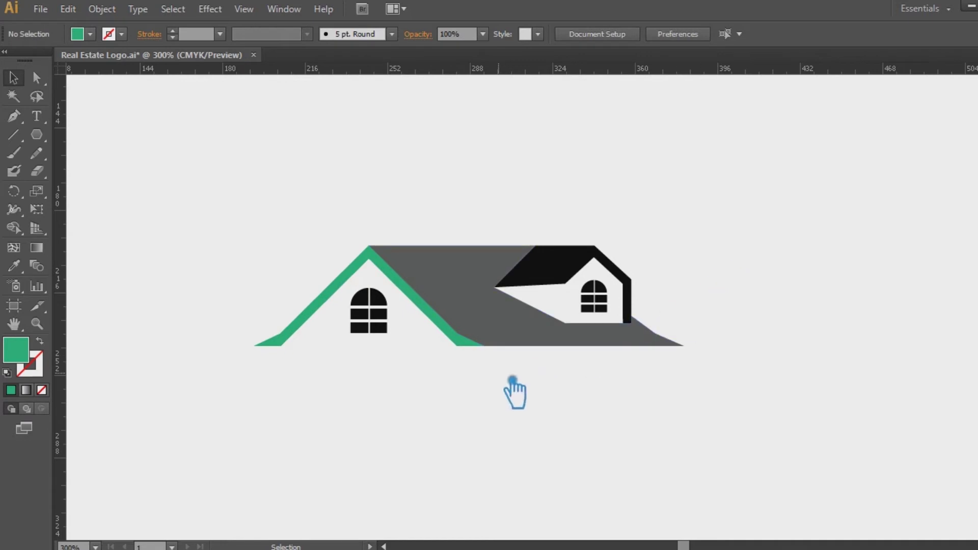
left_click(579, 264)
- Eyedropper the roof green onto the dormer roof and darken its fill in the Color Picker
key("i")
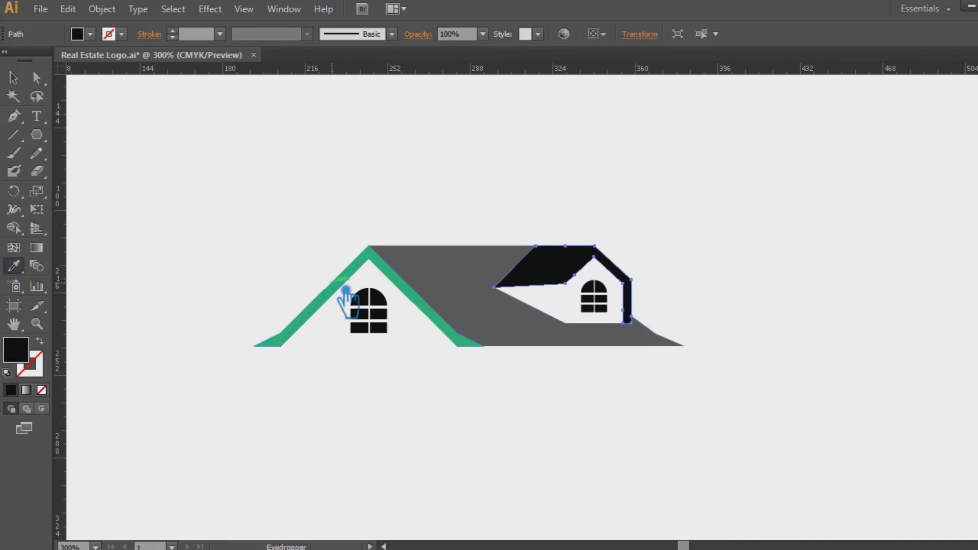
left_click(336, 309)
left_click(14, 78)
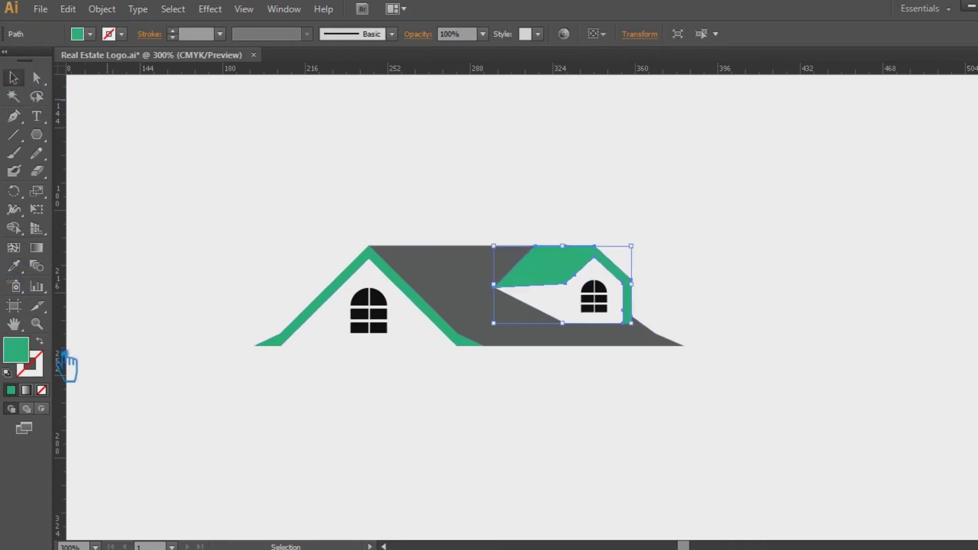
double_click(26, 357)
left_click(245, 212)
left_click(442, 137)
- Recolour the grey main roof slab with the light green #1AB579
left_click(753, 207)
left_click(458, 274)
key("i")
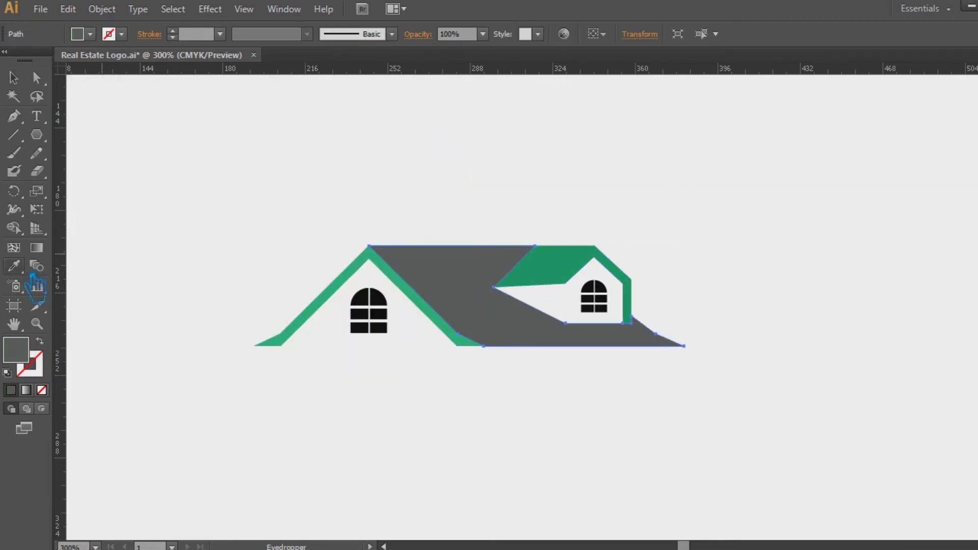
left_click(390, 277)
left_click(14, 78)
left_click(208, 250)
- Give the left roof slope the dormer's darker green, trying and discarding #0E774A
left_click(348, 285)
key("i")
left_click(586, 267)
left_click(14, 76)
double_click(16, 350)
left_click(250, 236)
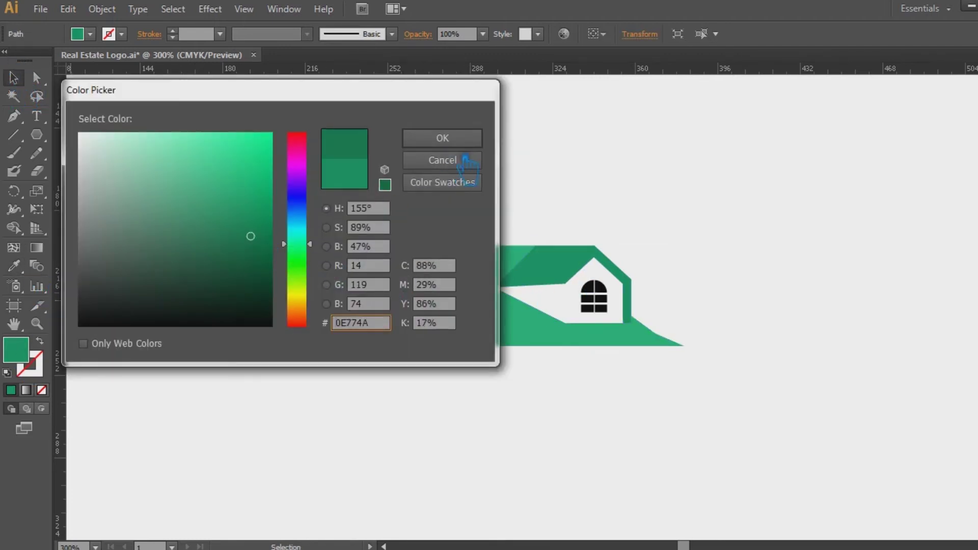
left_click(460, 161)
- Select both dormer windows together
left_click(559, 269)
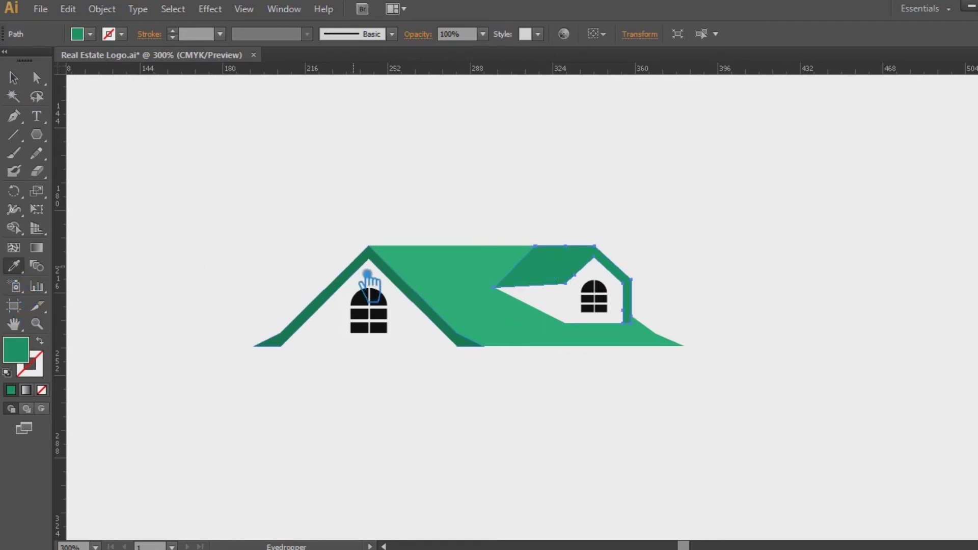
left_click(299, 186)
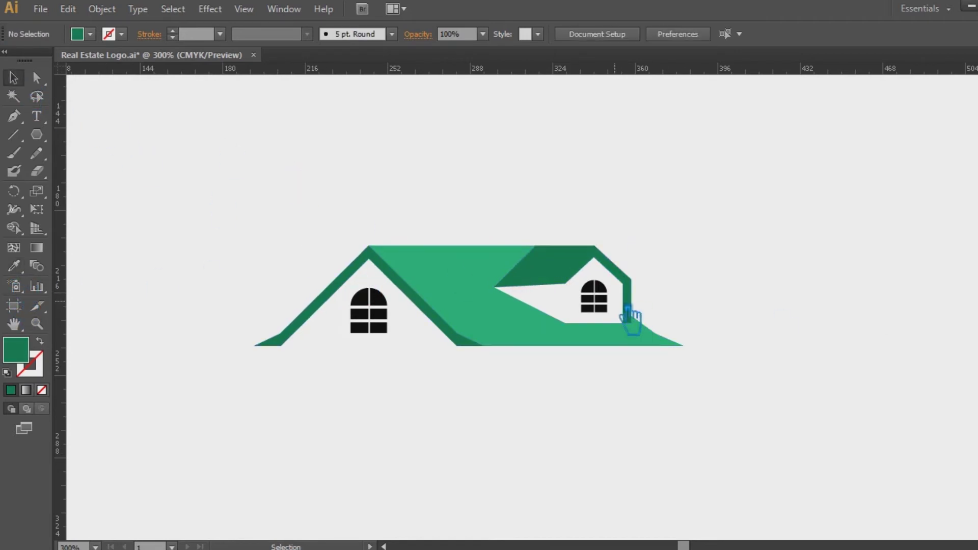
left_click(606, 301)
left_click(393, 309, "shift")
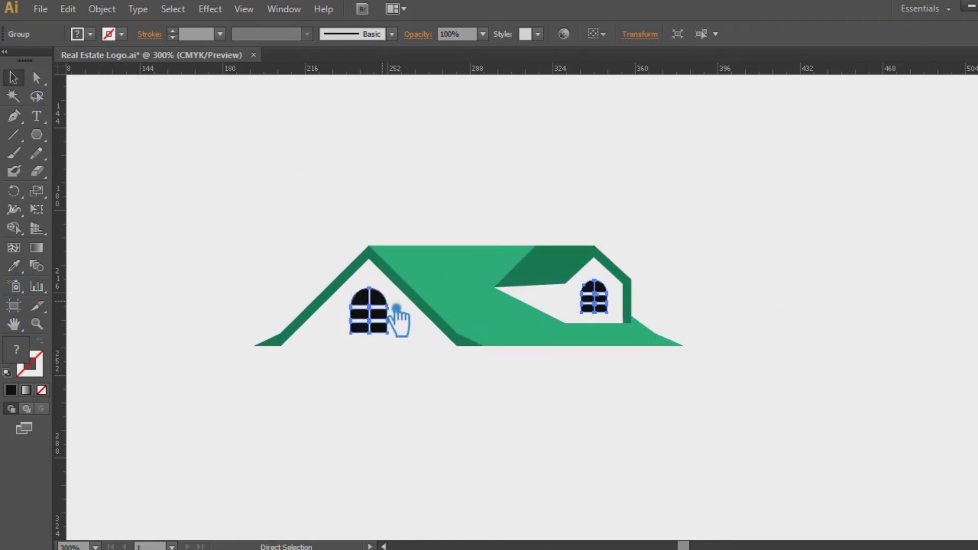
- Fill both windows with a dark grey of about #515151
left_click(14, 265)
left_click(176, 273)
double_click(26, 357)
left_click_drag(88, 275, 80, 240)
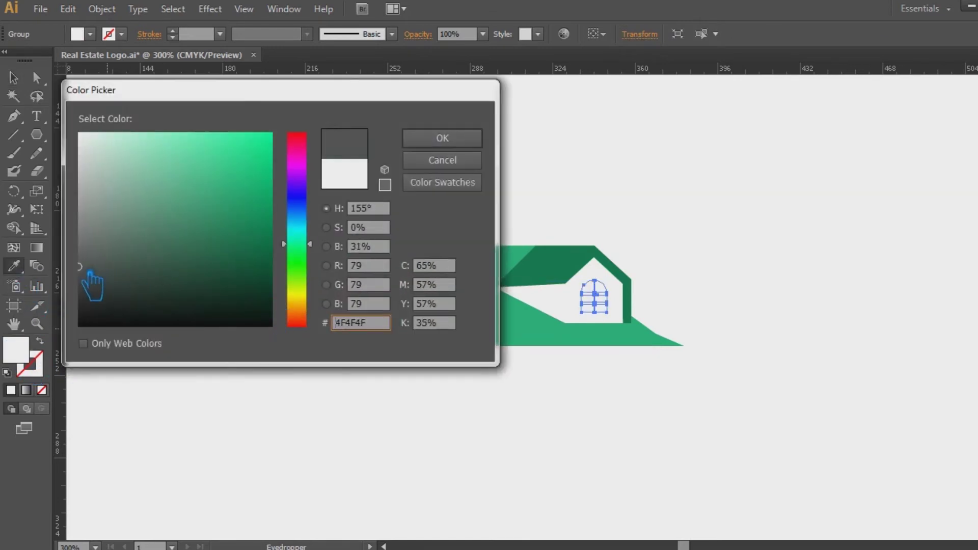
left_click(445, 142)
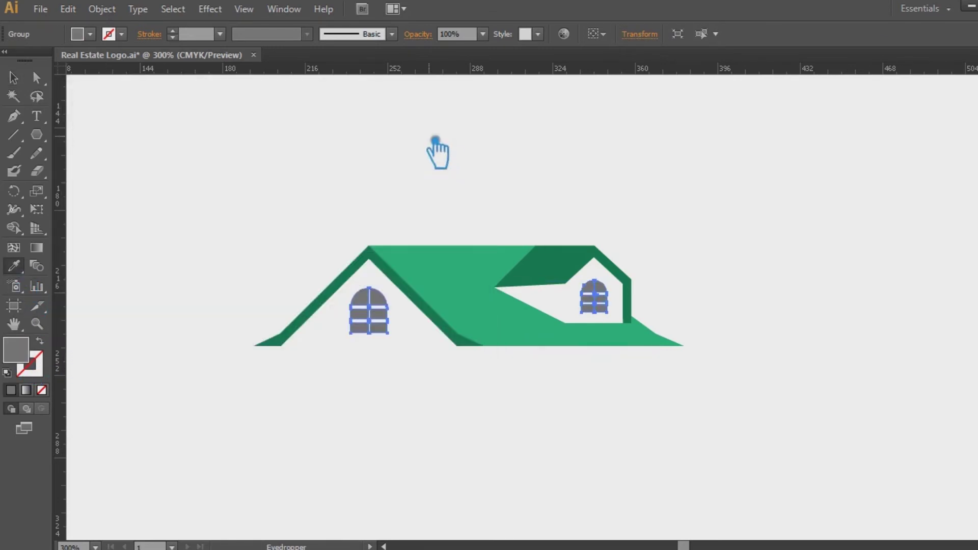
double_click(28, 358)
left_click_drag(106, 236, 92, 264)
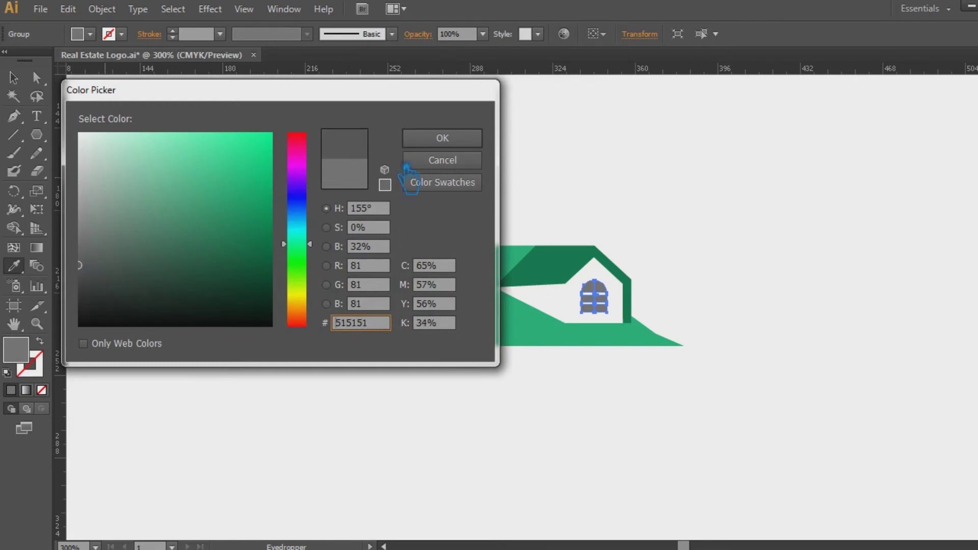
left_click(442, 138)
- Ungroup the house group into separate parts
key("v")
left_click(244, 163)
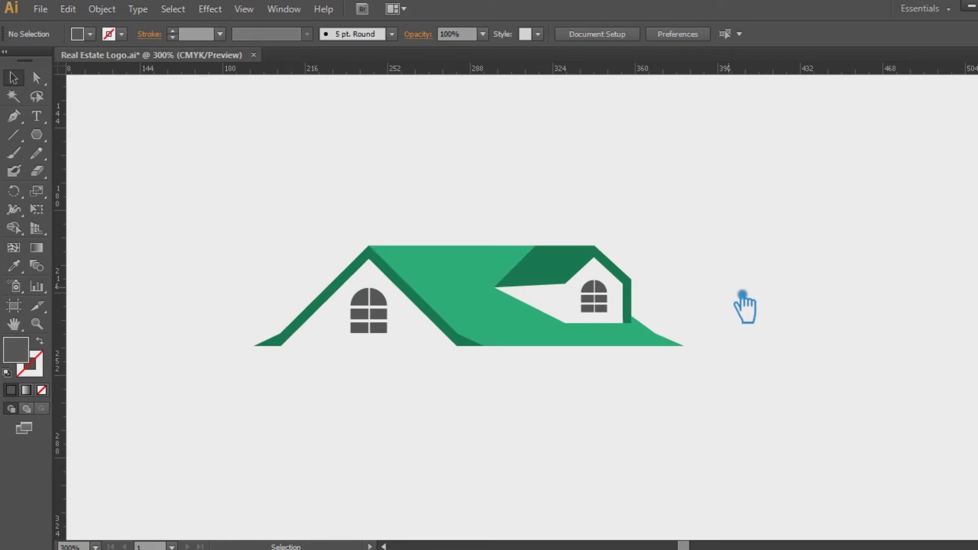
key("a")
left_click_drag(734, 403, 241, 245)
left_click(554, 422)
left_click(512, 330)
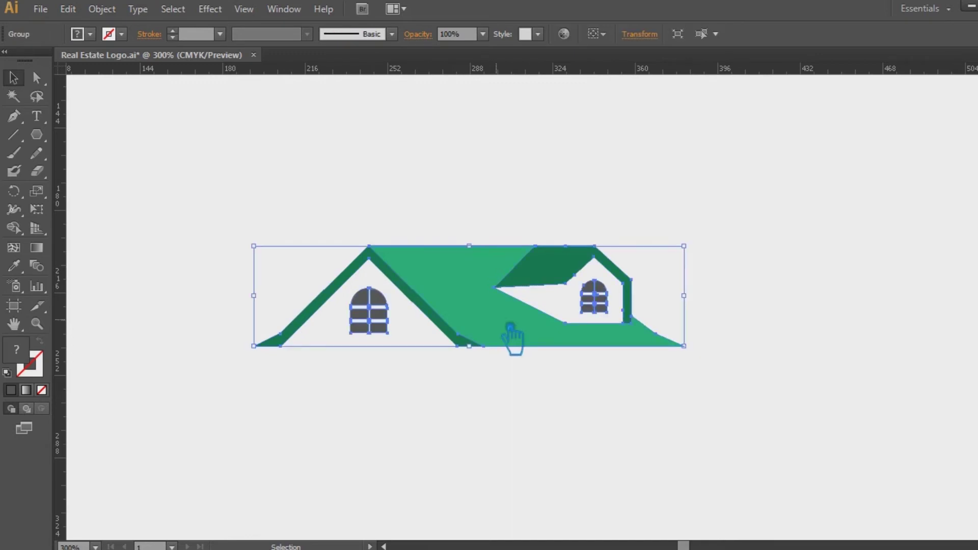
left_click(493, 409)
right_click(387, 309)
left_click(430, 392)
right_click(400, 309)
left_click(430, 390)
- Check the window selection, then select the left roof slope
left_click(390, 316)
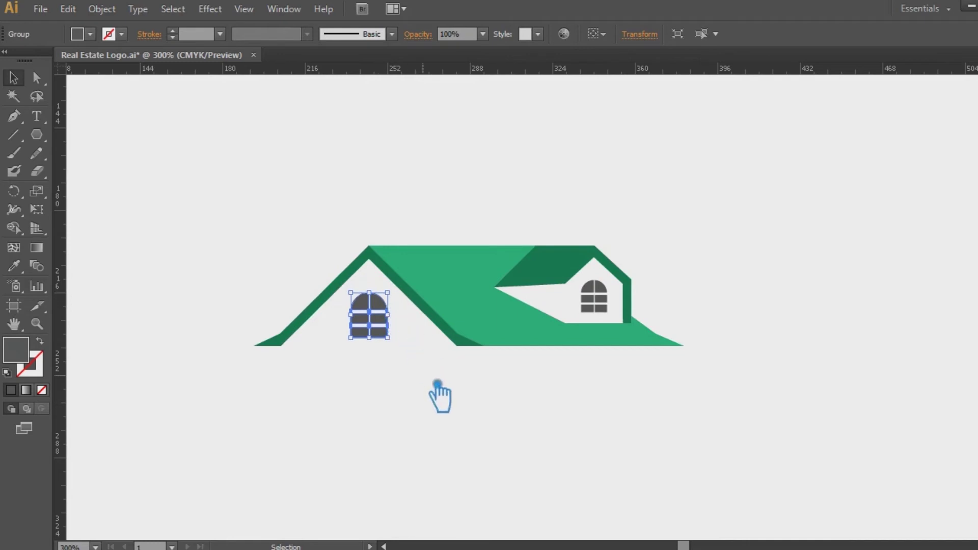
left_click(615, 298, "shift")
left_click(651, 431)
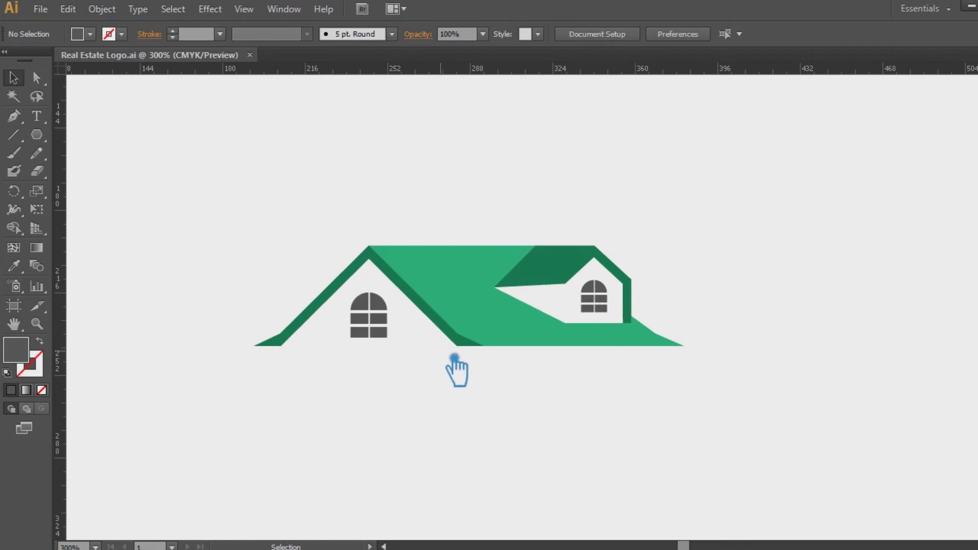
left_click(442, 314)
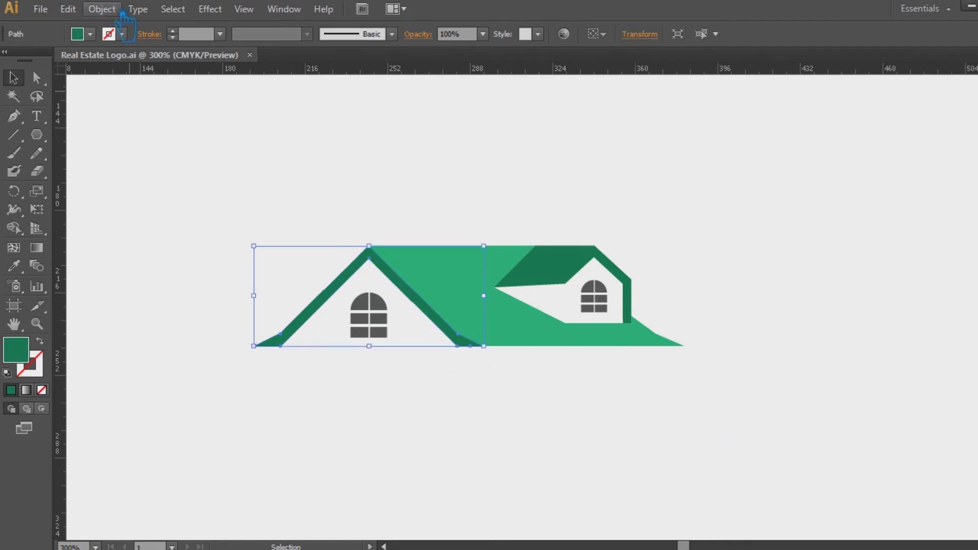
- Offset the left roof slope's path by -5 px via Object > Path > Offset Path
left_click(121, 12)
left_click(327, 376)
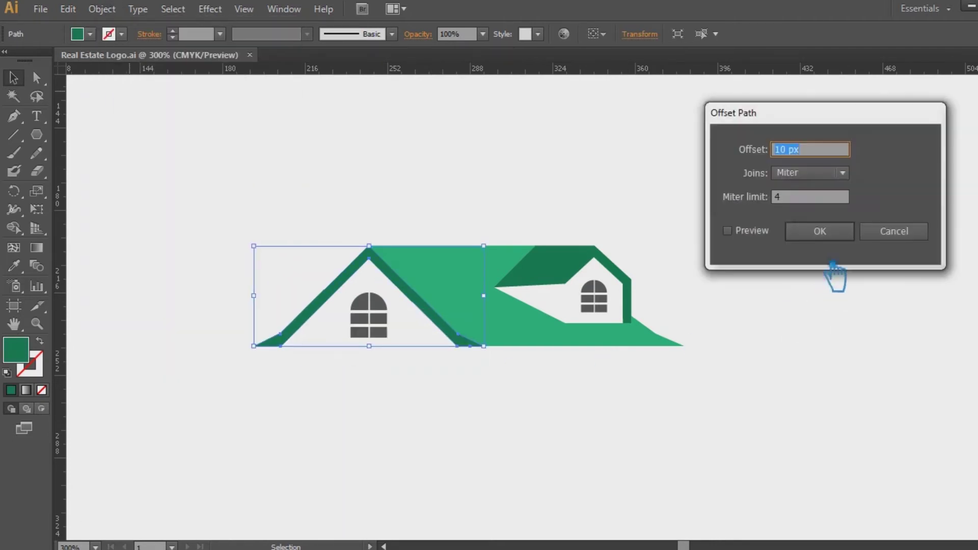
left_click(728, 231)
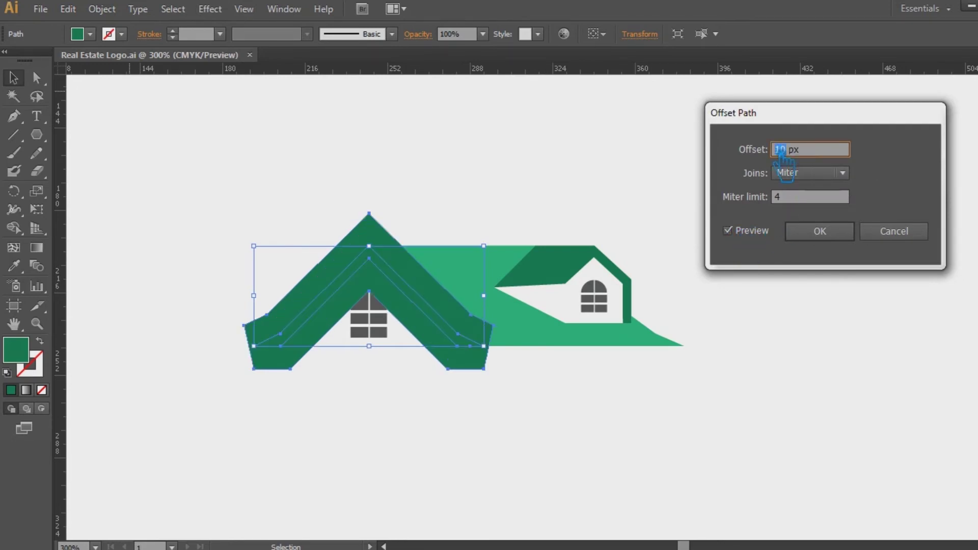
type("-5")
left_click(822, 235)
- Zoom in and stretch the offset roof copy outward at its lower right end
left_click(483, 364)
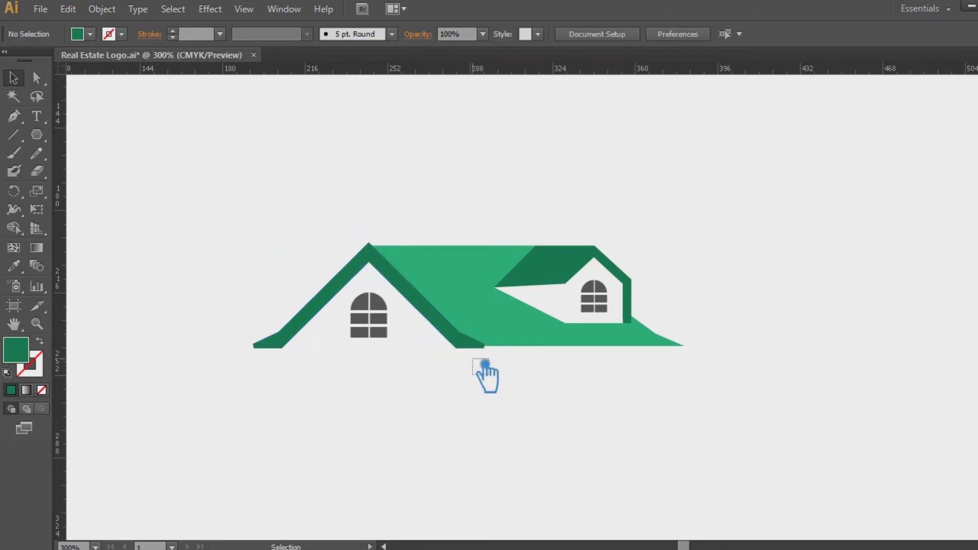
key("ctrl+plus")
left_click(434, 385)
left_click(447, 396)
left_click_drag(450, 400, 471, 417)
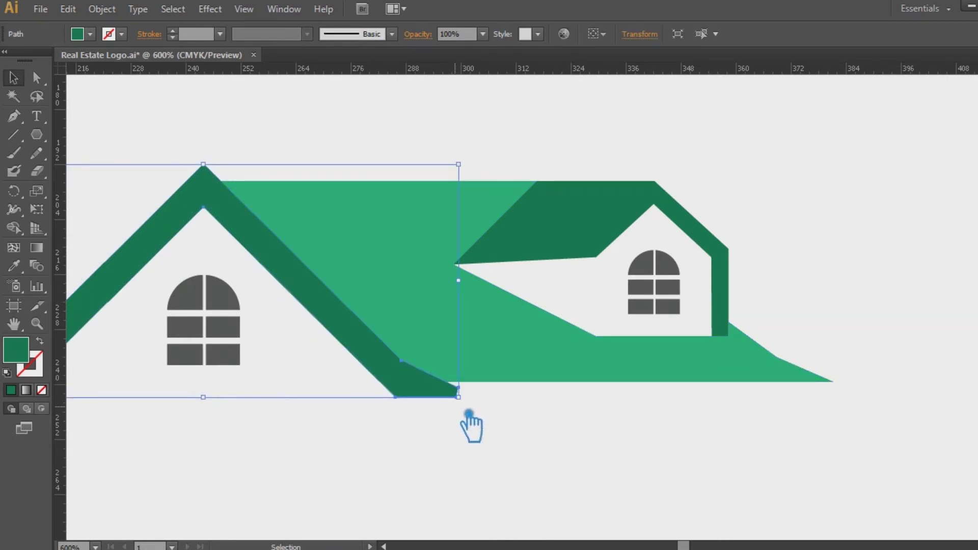
- Undo the stretch, then Pathfinder-Divide the left roof slope with the main roof
key("a")
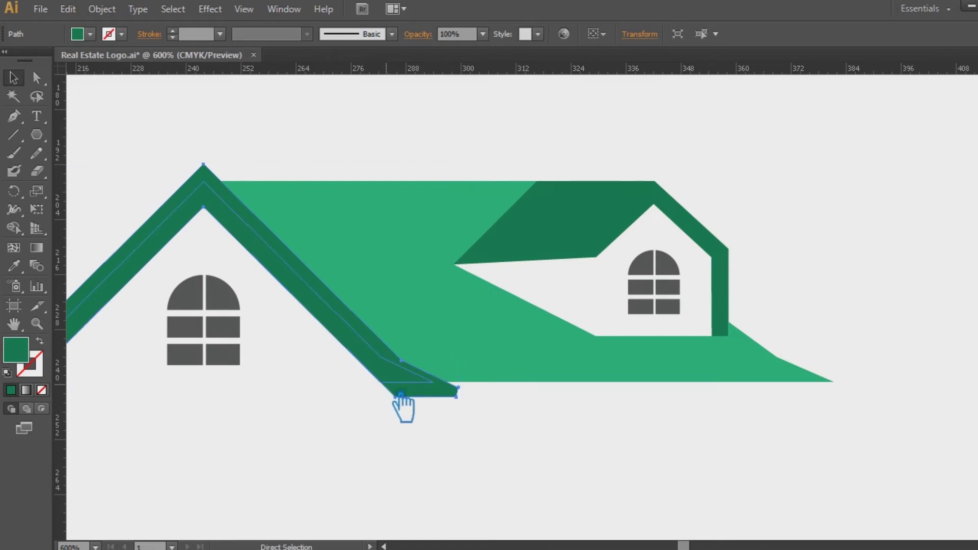
key("ctrl+z")
key("v")
key("ctrl+a")
left_click_drag(433, 426, 378, 383)
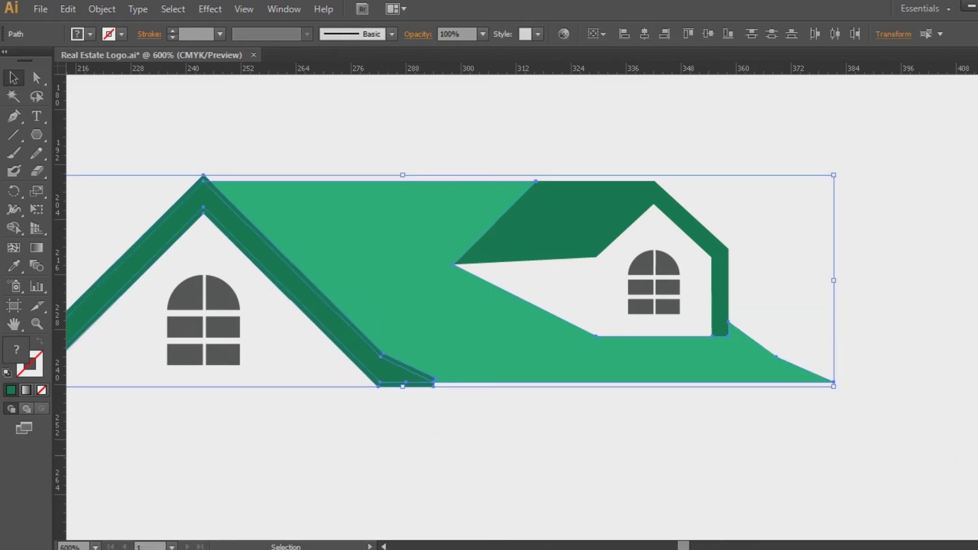
key("ctrl+shift+F9")
left_click(871, 447)
- Ungroup the divided pieces and nudge the dark left piece down-left to open a gap
left_click(280, 328)
right_click(285, 279)
left_click(329, 367)
left_click(375, 448)
left_click_drag(375, 381, 372, 383)
left_click(452, 404)
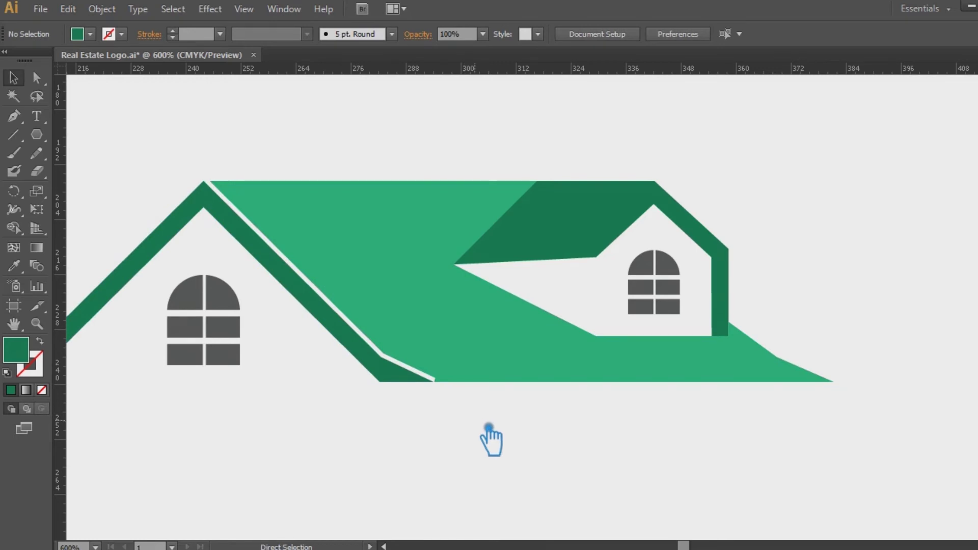
key("ctrl+plus")
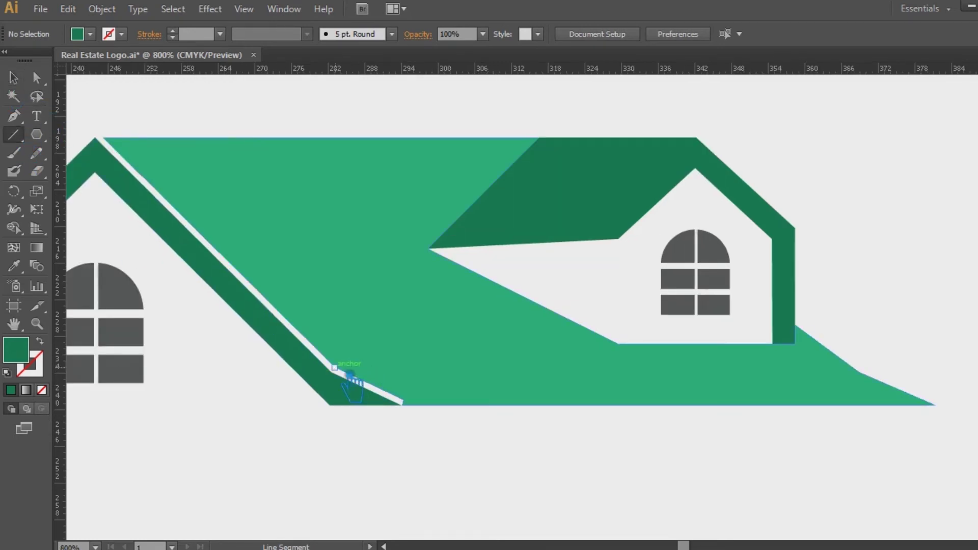
- Draw a short line along the gap's lower end and Divide the main roof with it
left_click_drag(334, 367, 402, 402)
key("v")
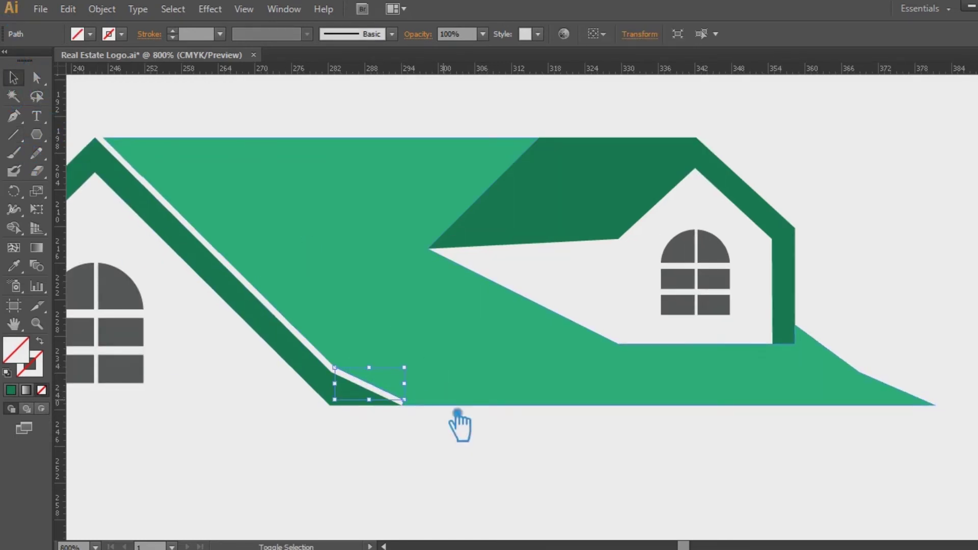
left_click_drag(307, 354, 431, 412)
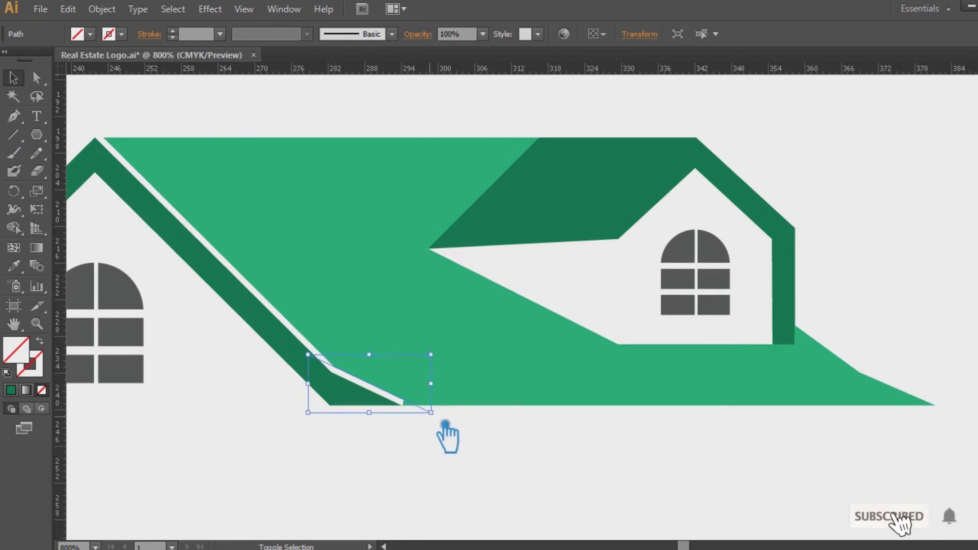
left_click(361, 266, "shift")
key("shift+ctrl+F9")
left_click(862, 461)
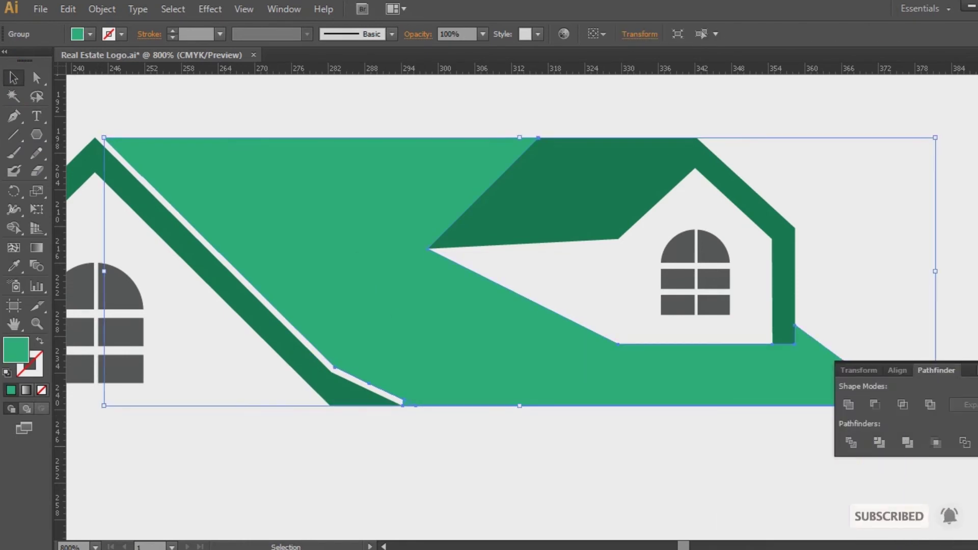
- Ungroup the newly divided roof pieces and zoom out to the whole house
key("shift+ctrl+F9")
right_click(433, 389)
left_click(480, 477)
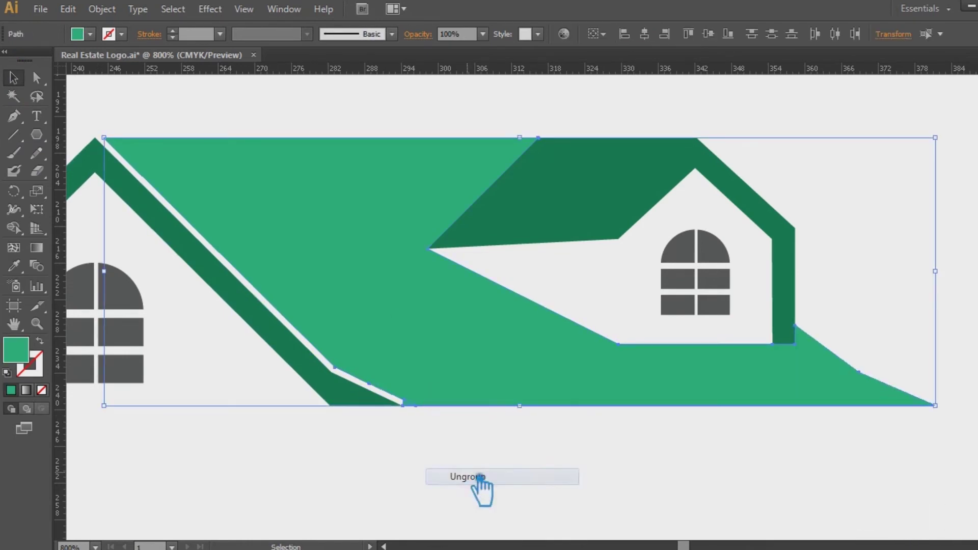
left_click(426, 424)
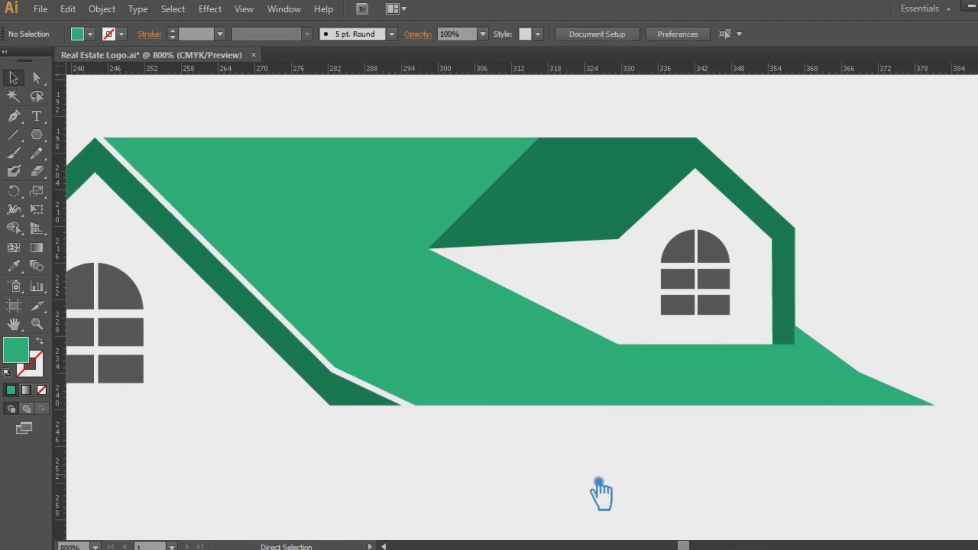
key("ctrl+minus")
left_click(550, 251)
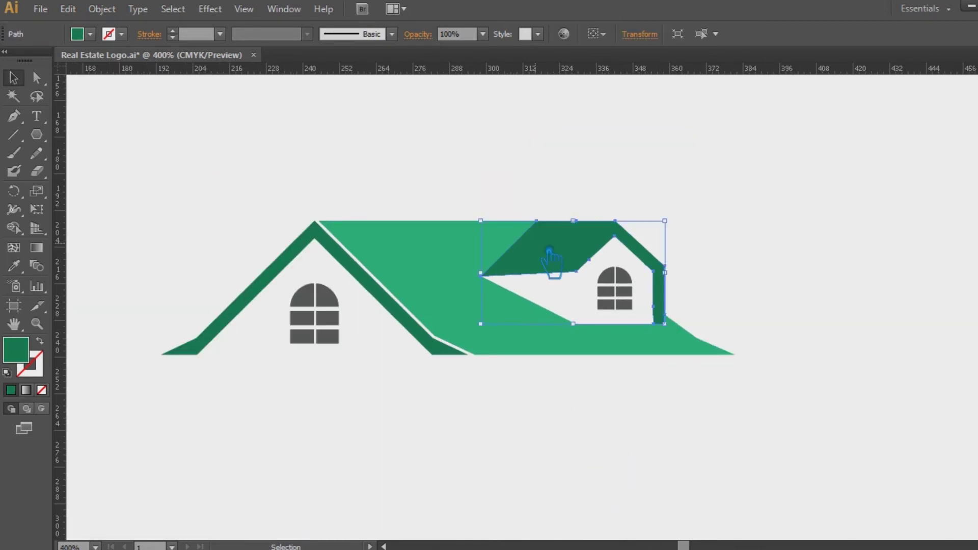
- Offset the dormer roof path outward by 1 px with Miter joins
left_click(118, 13)
mouse_move(118, 320)
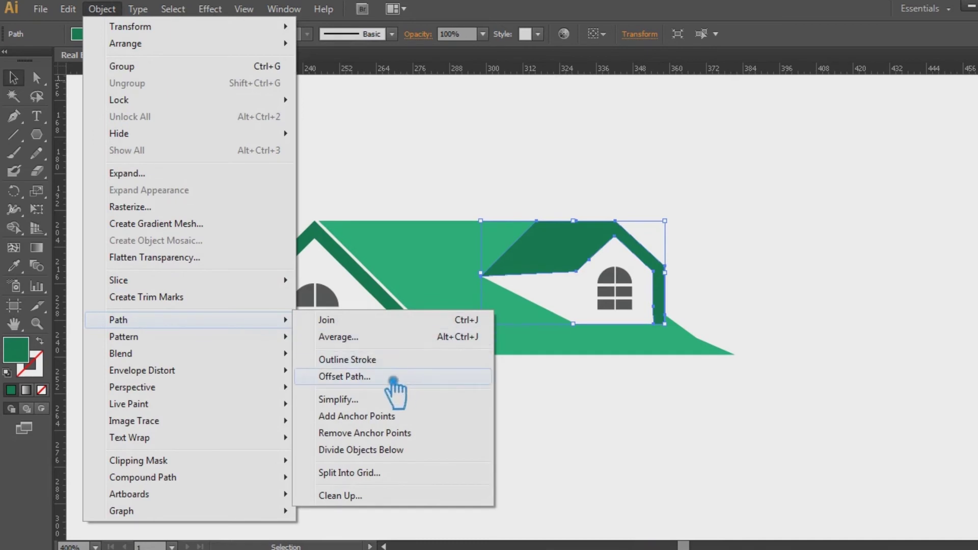
left_click(386, 381)
left_click(728, 231)
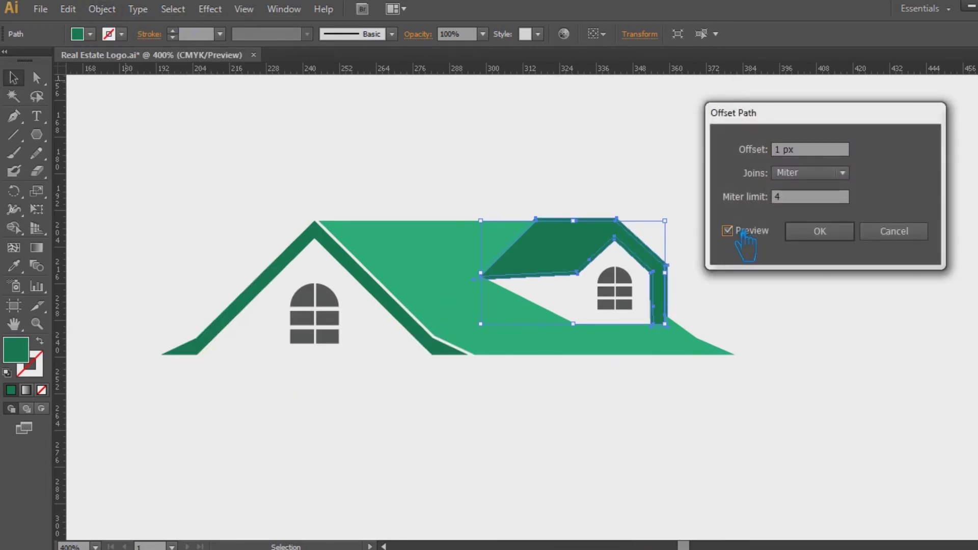
left_click(831, 234)
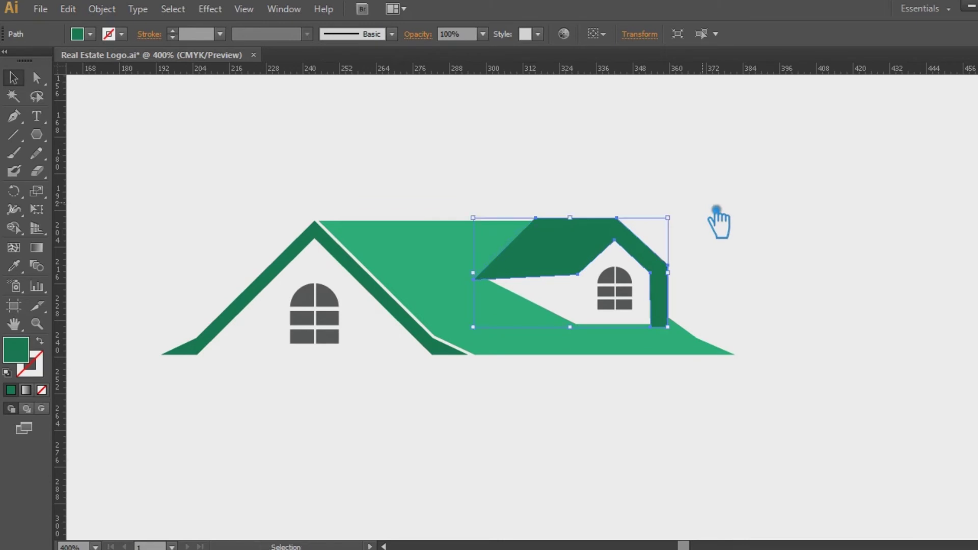
left_click(754, 175)
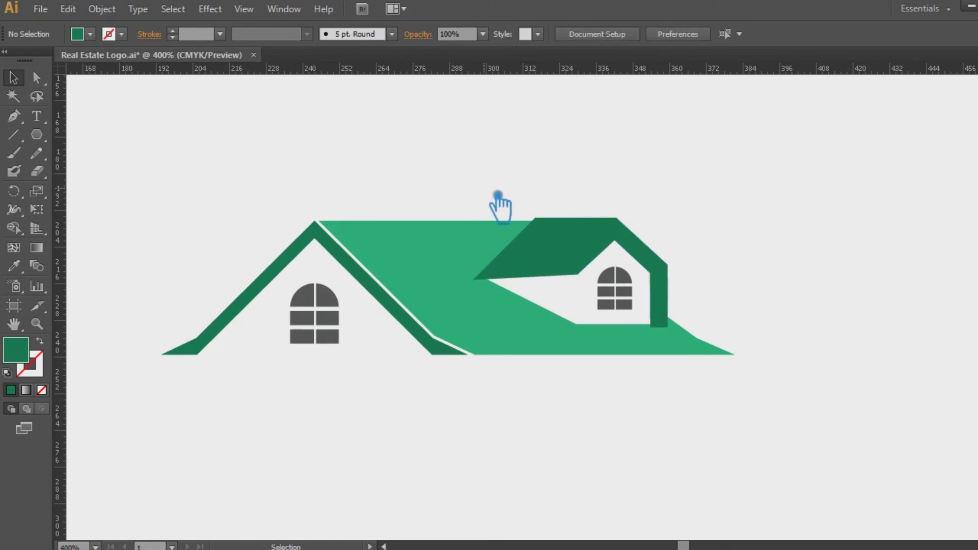
left_click(572, 279)
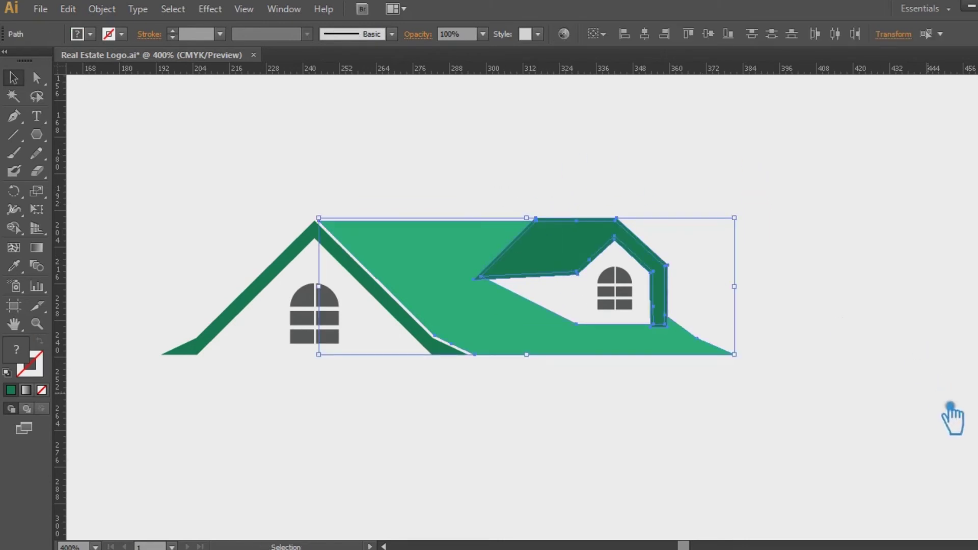
key("shift+ctrl+F9")
left_click(876, 451)
right_click(564, 224)
left_click(564, 224)
left_click(749, 251)
left_click(583, 222)
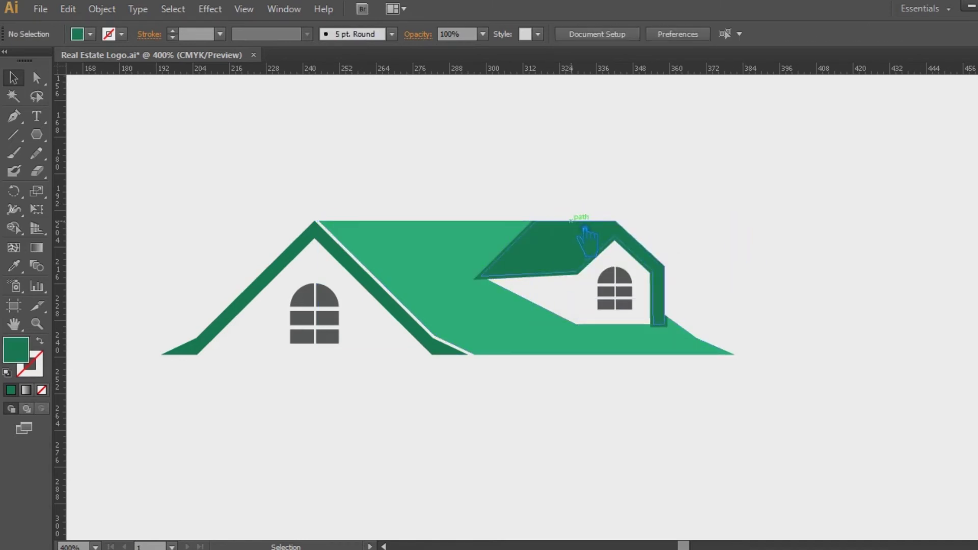
left_click(530, 283)
key("slash")
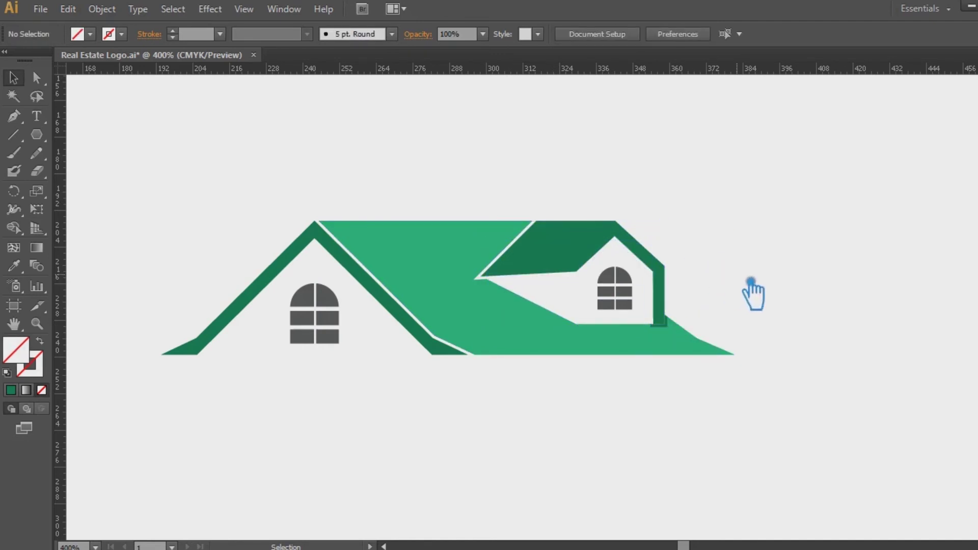
key("ctrl+plus")
key("ctrl+z")
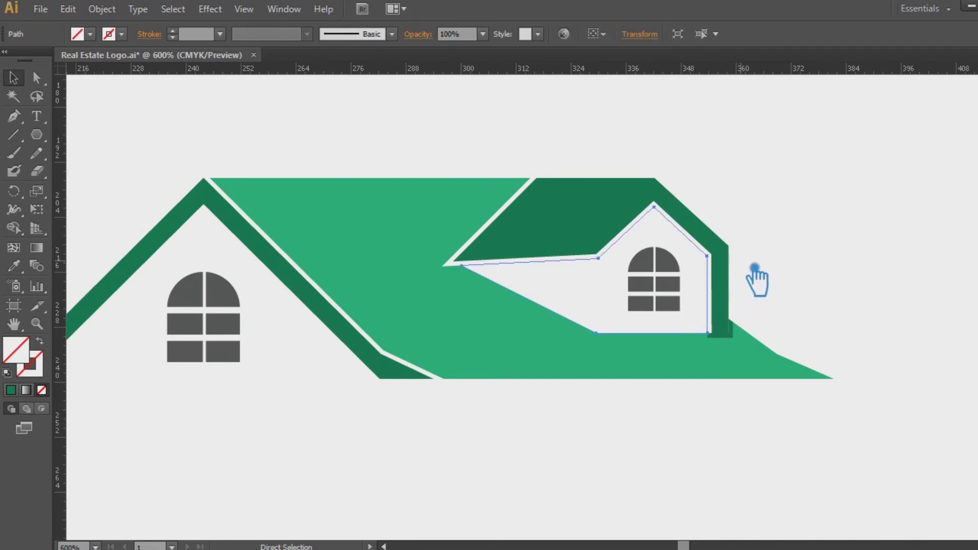
key("ctrl+z")
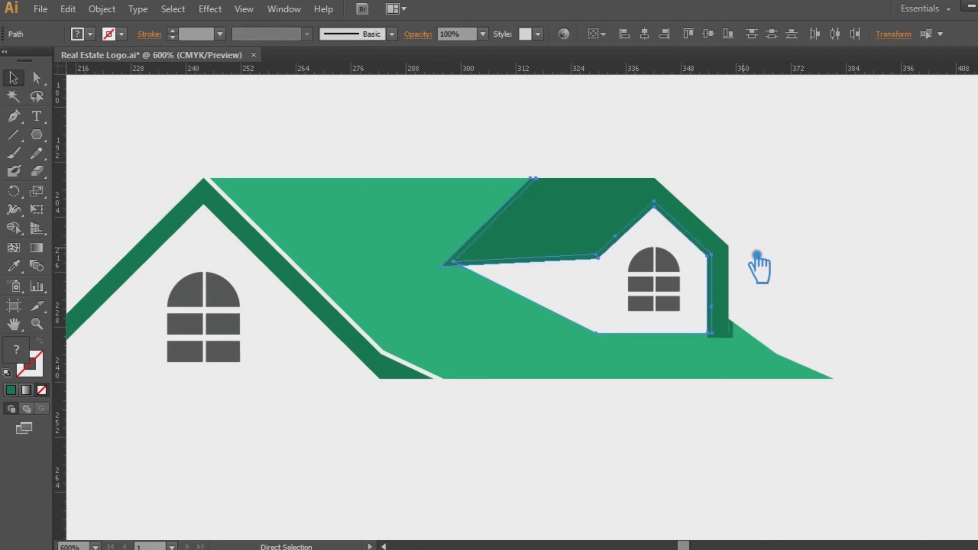
key("ctrl+z")
left_click(13, 77)
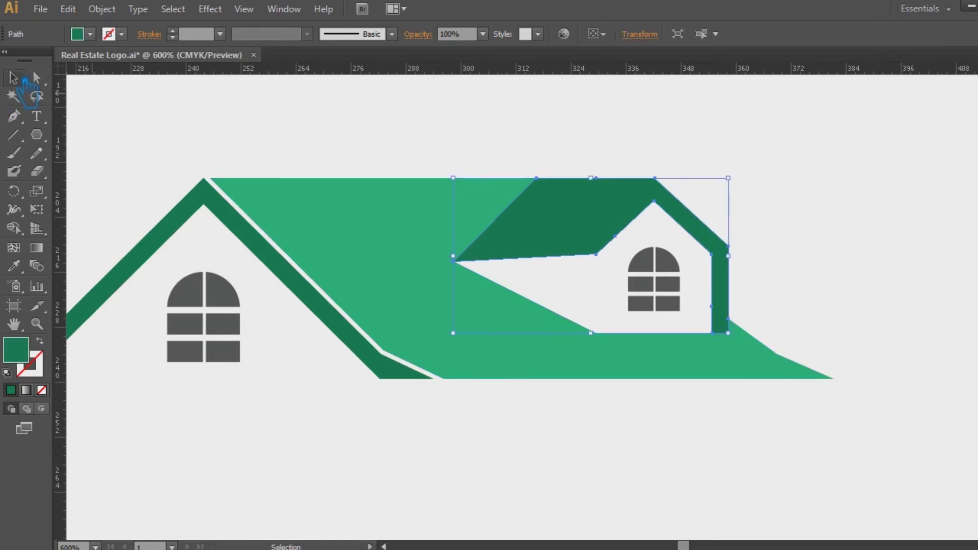
left_click(351, 135)
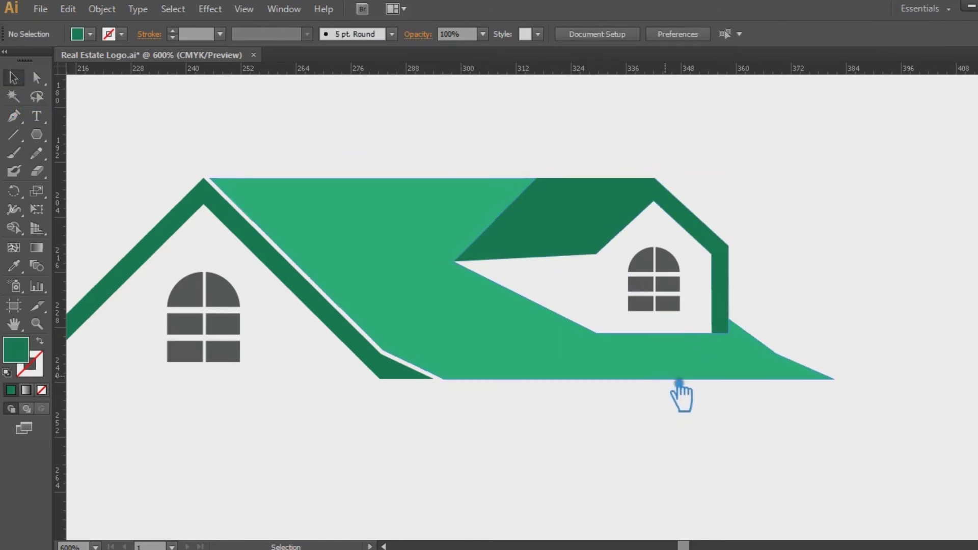
key("a")
left_click(535, 178)
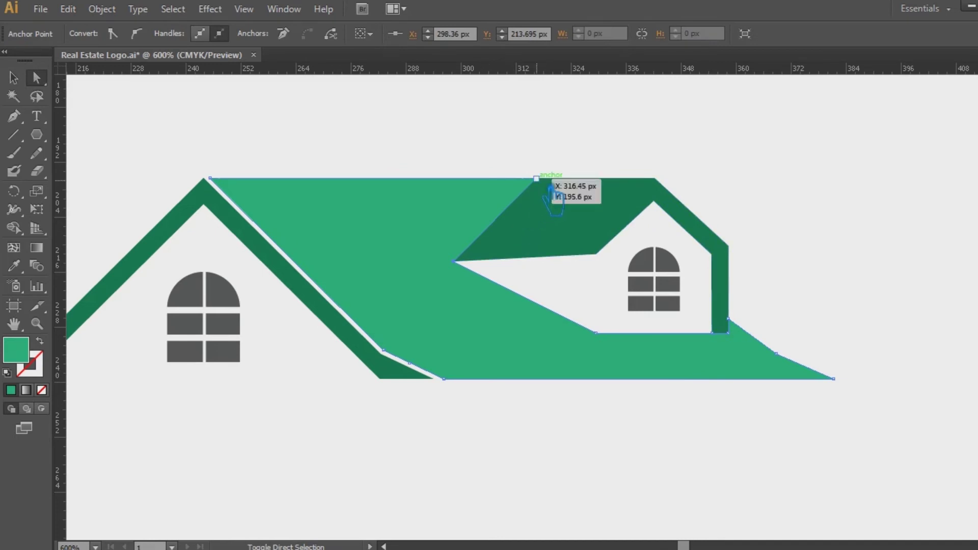
left_click(775, 251, "ctrl")
left_click(583, 234)
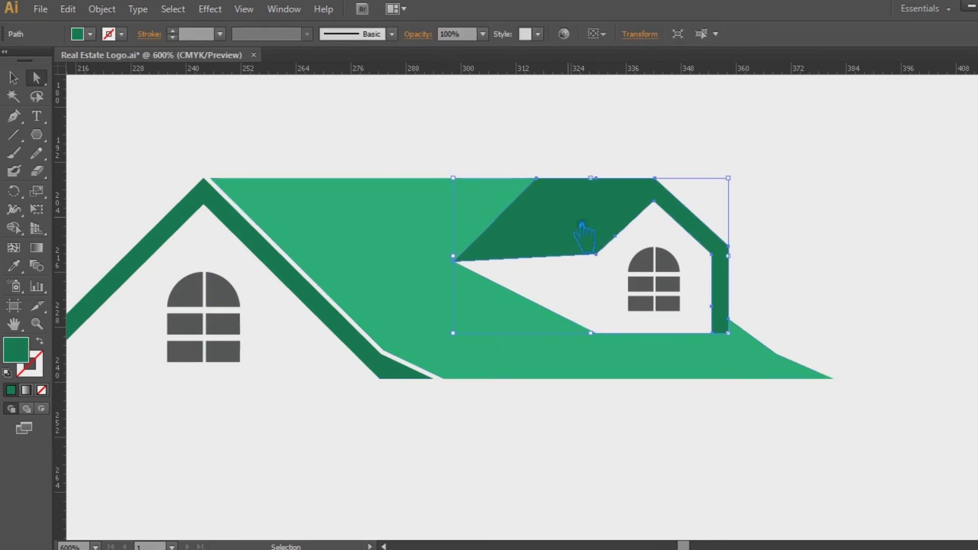
left_click(790, 201)
left_click(569, 217)
left_click(552, 186)
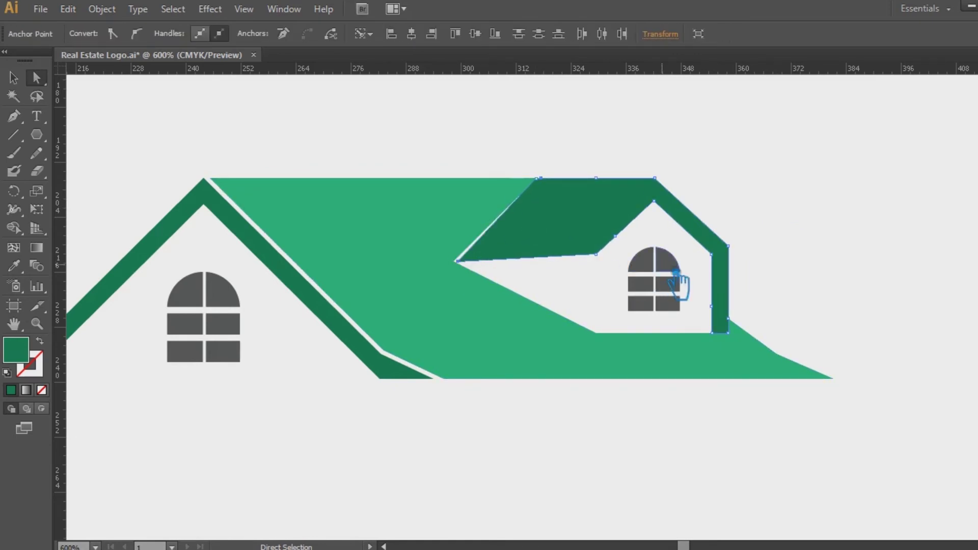
left_click(810, 221)
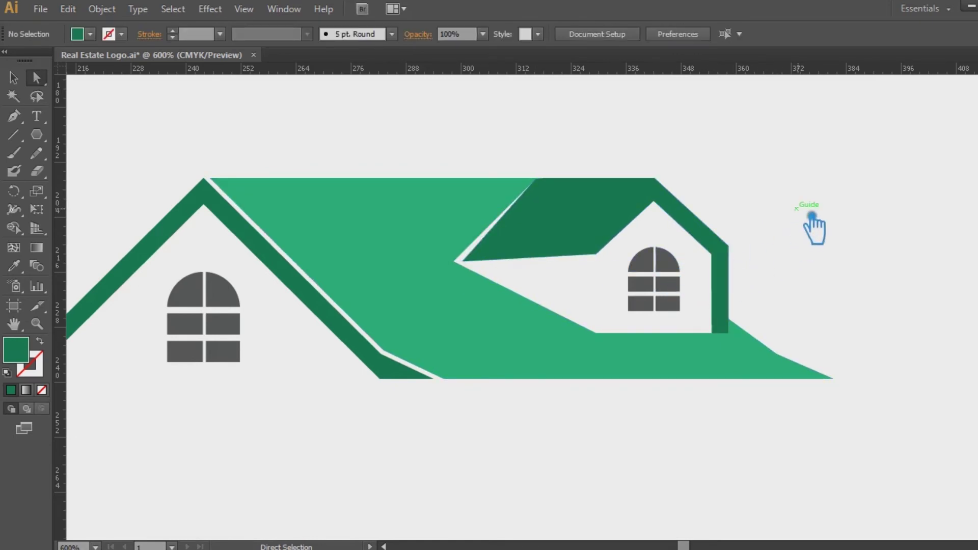
key("ctrl+z")
left_click(627, 247)
left_click(454, 262)
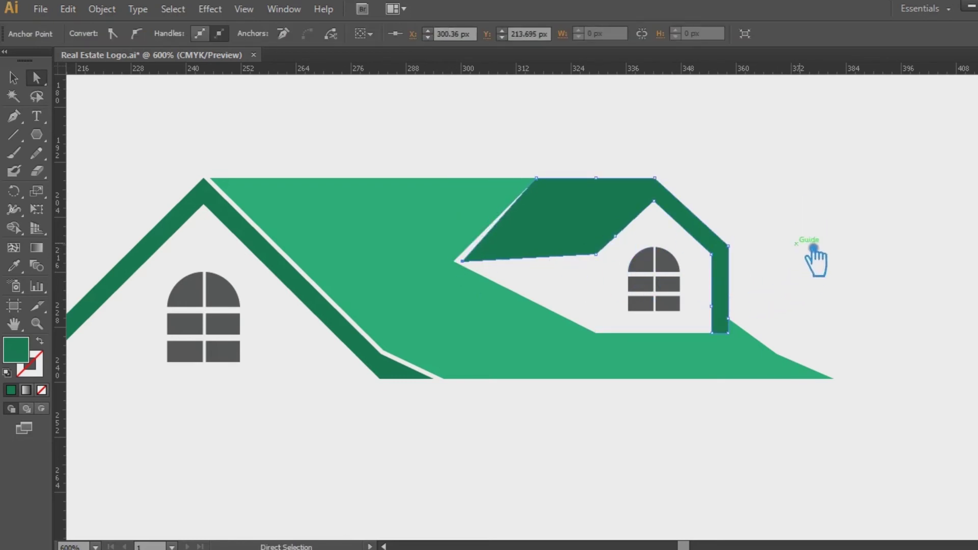
left_click(815, 239)
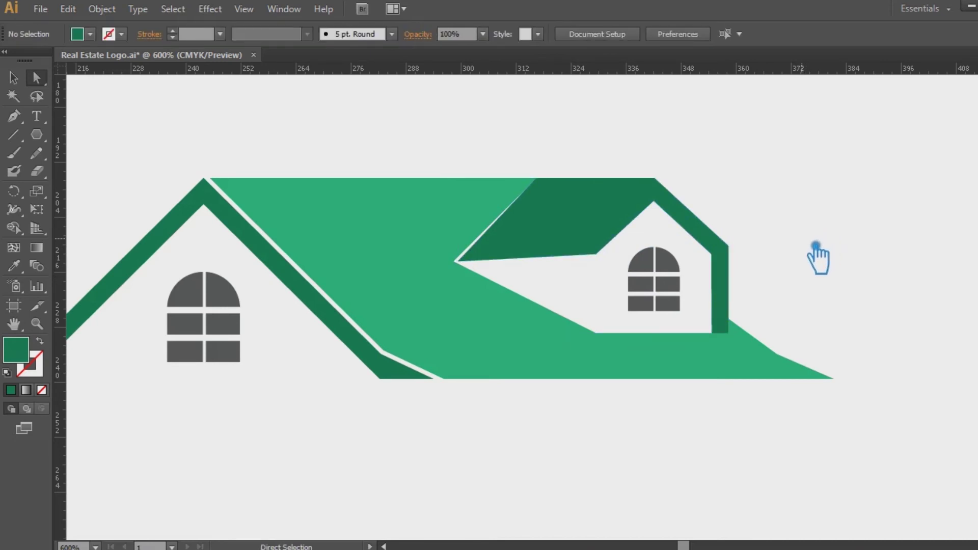
- Zoom in to check the light-green roof's top-left anchor at the peak, then zoom back to 600%
left_click(283, 186)
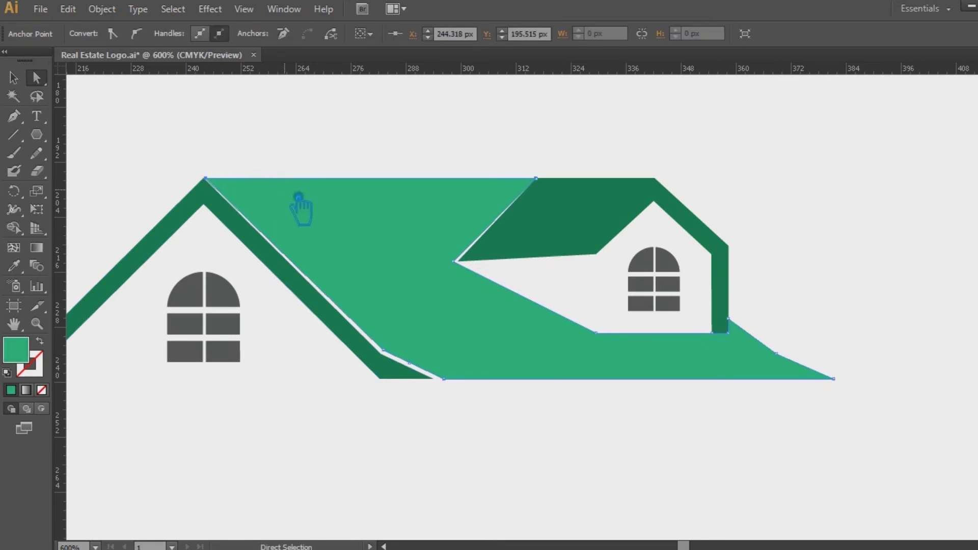
key("Left")
key("Right")
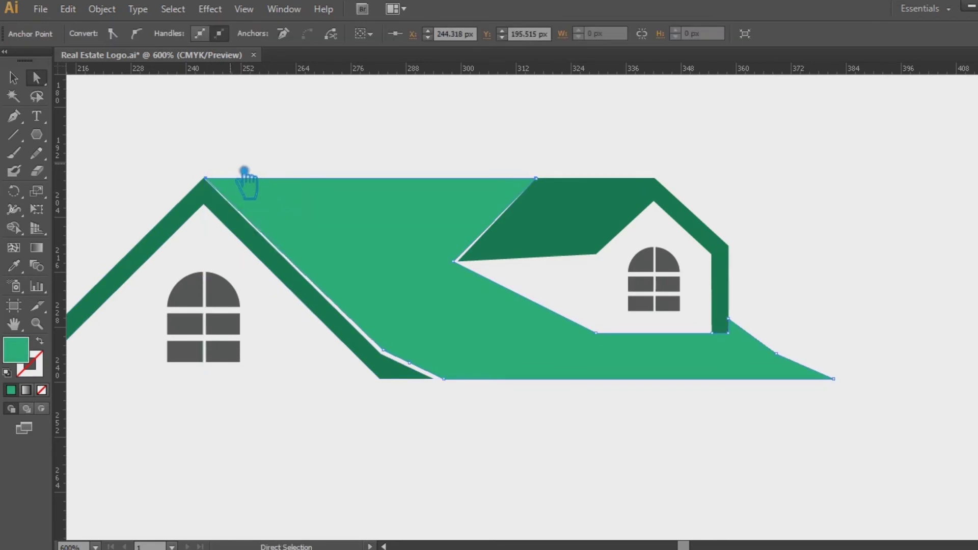
left_click_drag(247, 175, 388, 224)
key("ctrl+plus")
key("ctrl+plus")
key("ctrl+plus")
left_click_drag(236, 169, 524, 212)
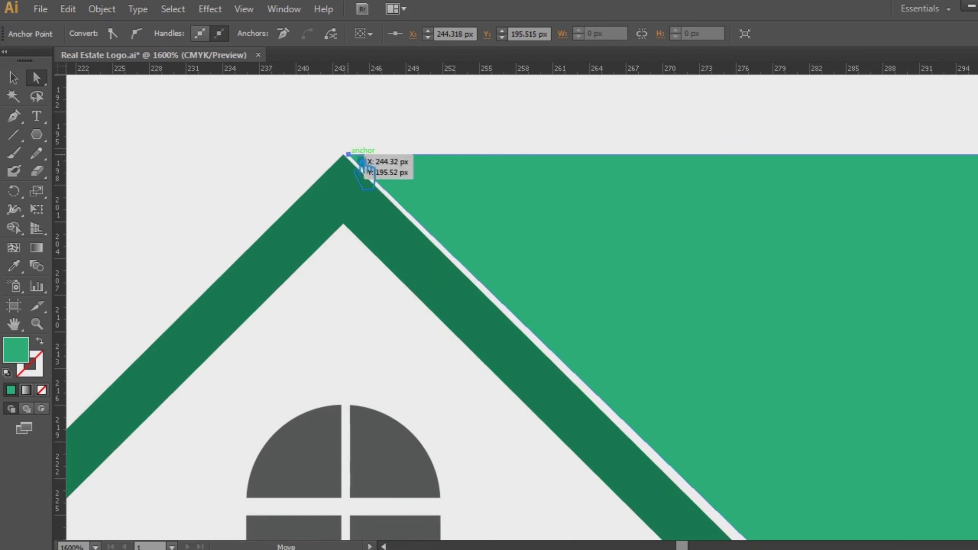
left_click(296, 154)
key("ctrl+minus")
key("ctrl+minus")
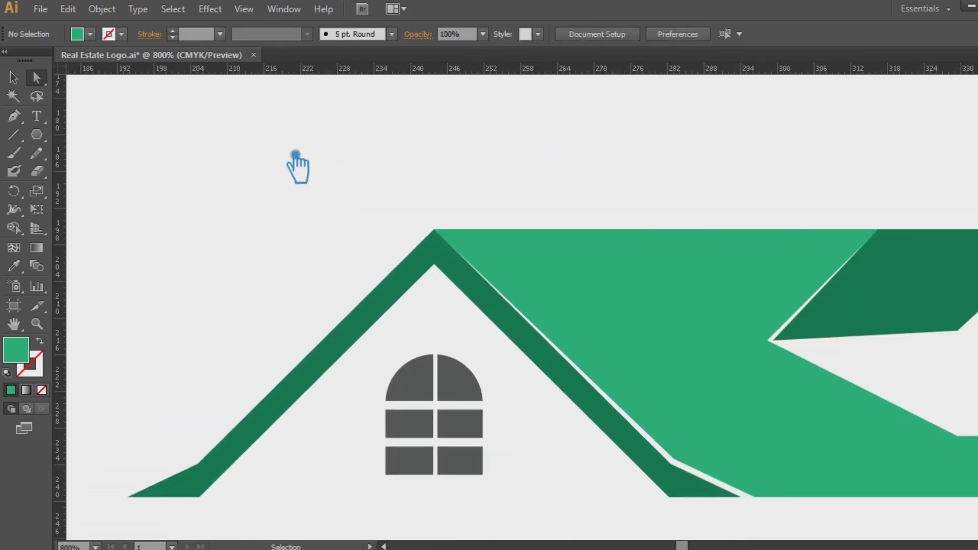
key("ctrl+minus")
left_click_drag(573, 171, 415, 172)
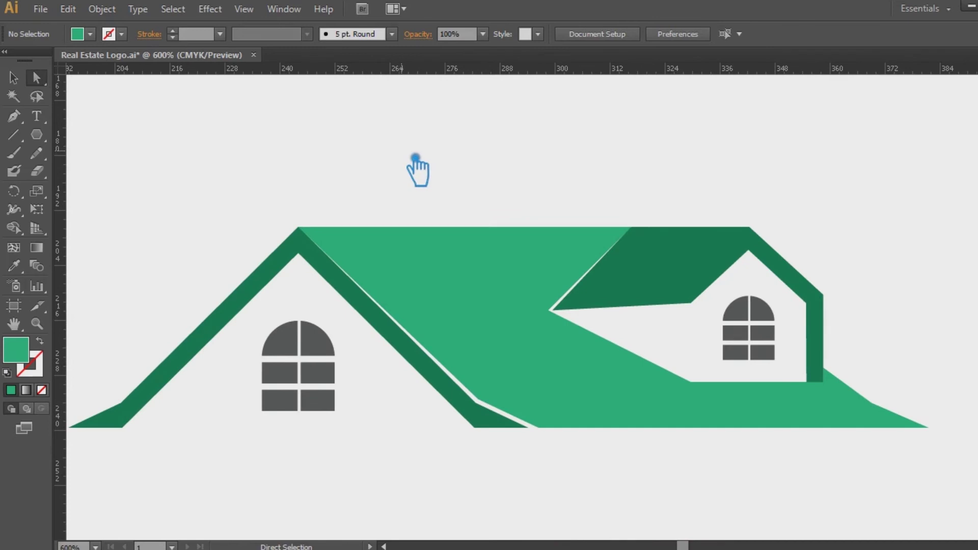
- Snap the light-green roof's bottom-left anchor onto the bottom edge
left_click_drag(477, 401, 544, 417)
key("p")
key("a")
left_click_drag(544, 418, 540, 428)
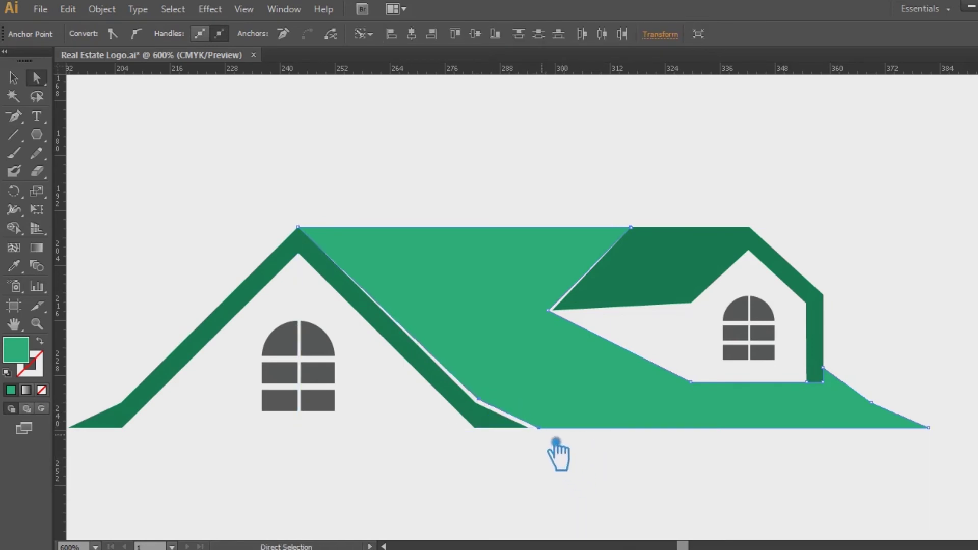
left_click(568, 481)
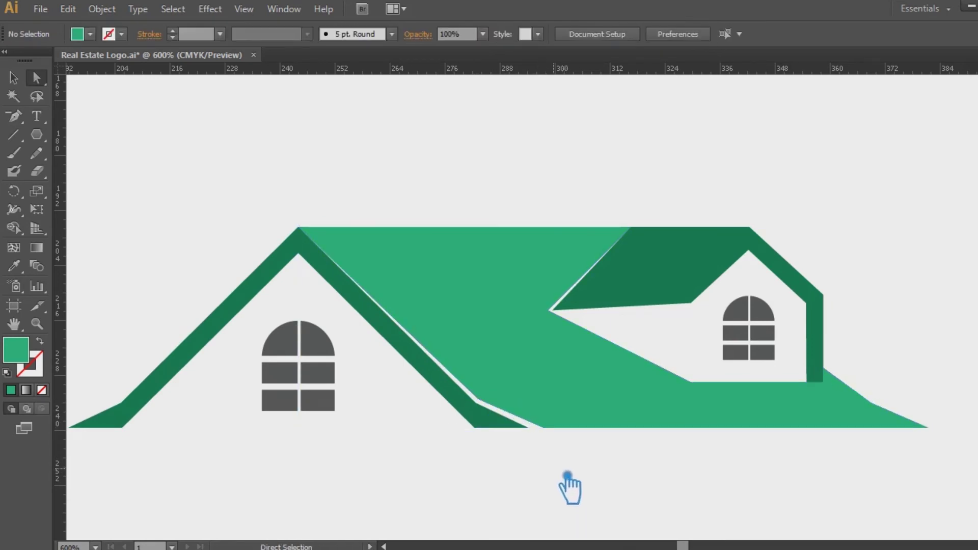
- Nudge the roof corner at the dormer's left tip slightly, then zoom out to the whole logo
left_click_drag(553, 311, 560, 313)
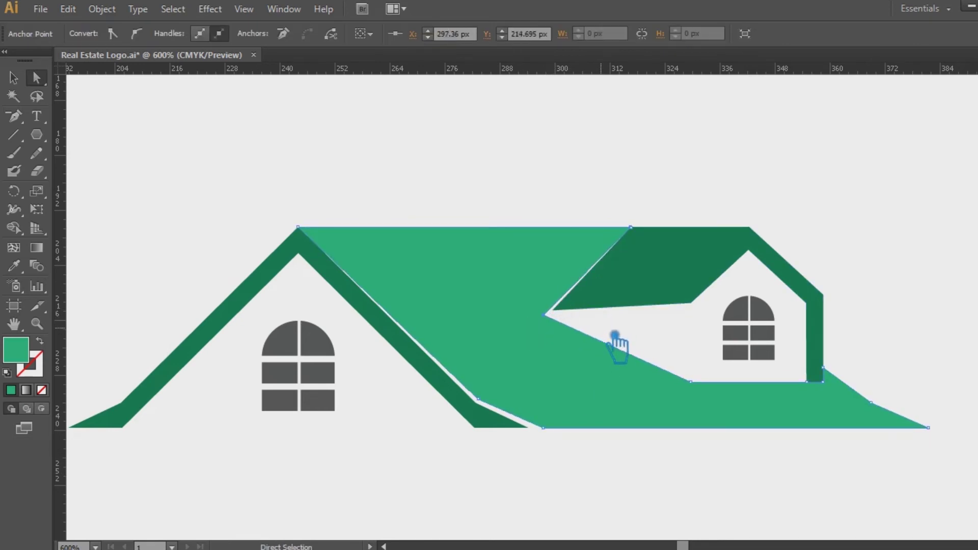
left_click(596, 456)
key("ctrl+z")
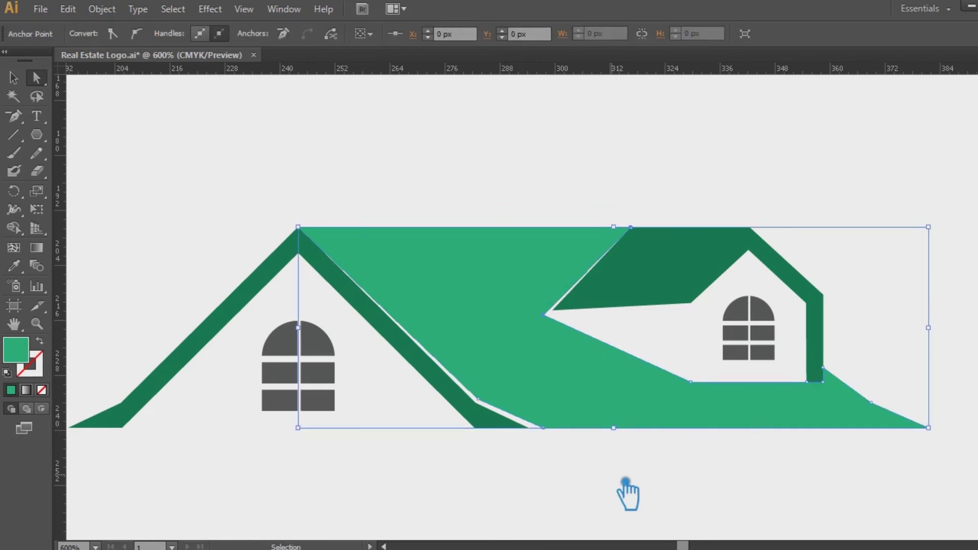
key("ctrl+shift+a")
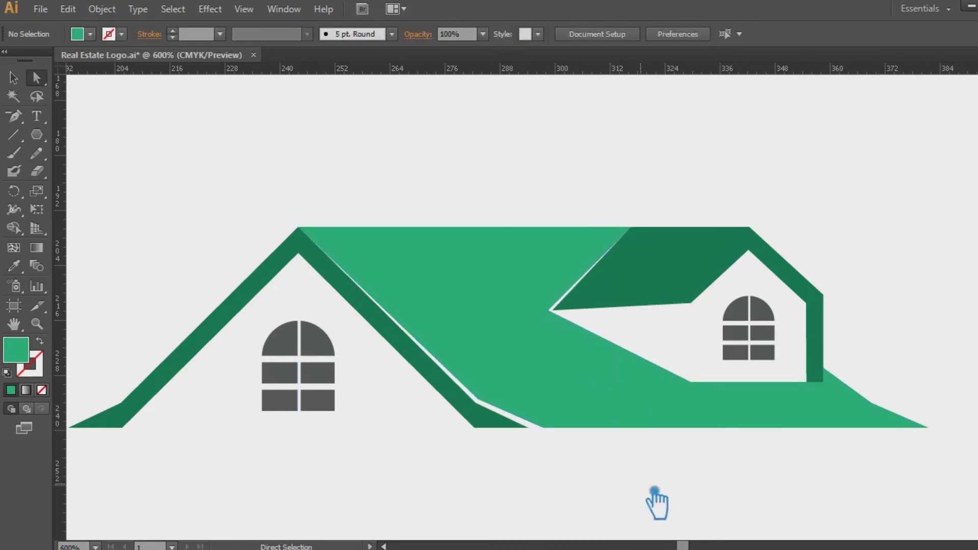
key("v")
left_click(836, 377)
left_click(901, 356)
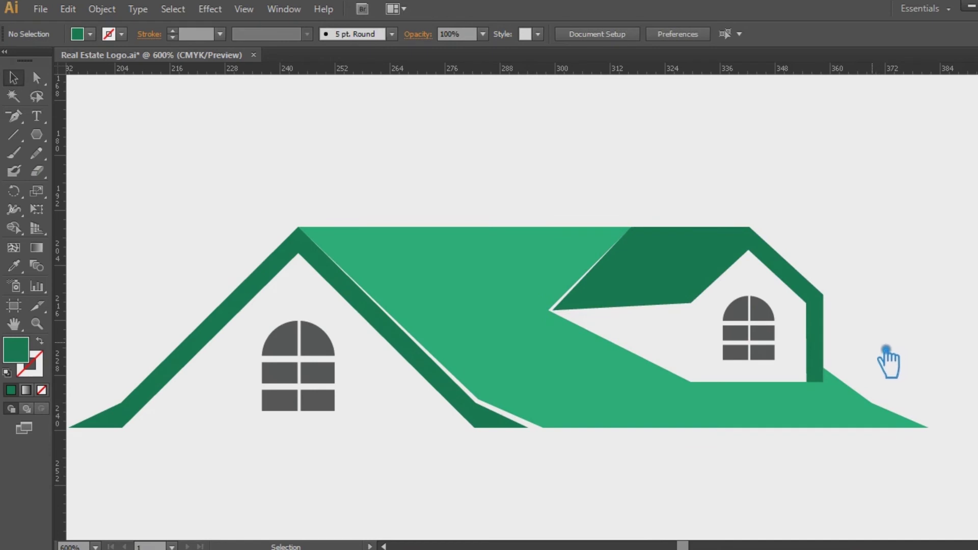
key("ctrl+minus")
key("ctrl+minus")
key("ctrl+minus")
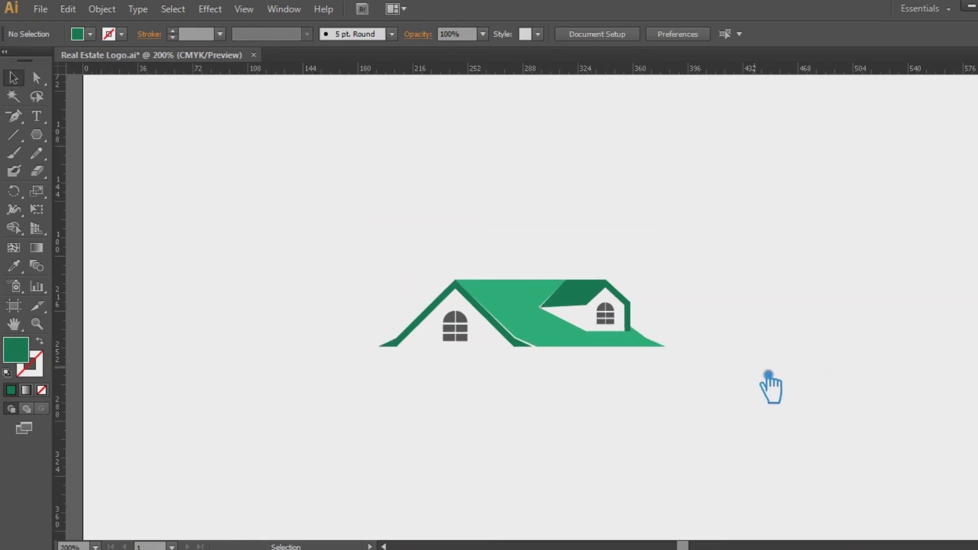
- Give the dormer roof the light roof green and brighten it in the Color Picker
left_click(514, 295)
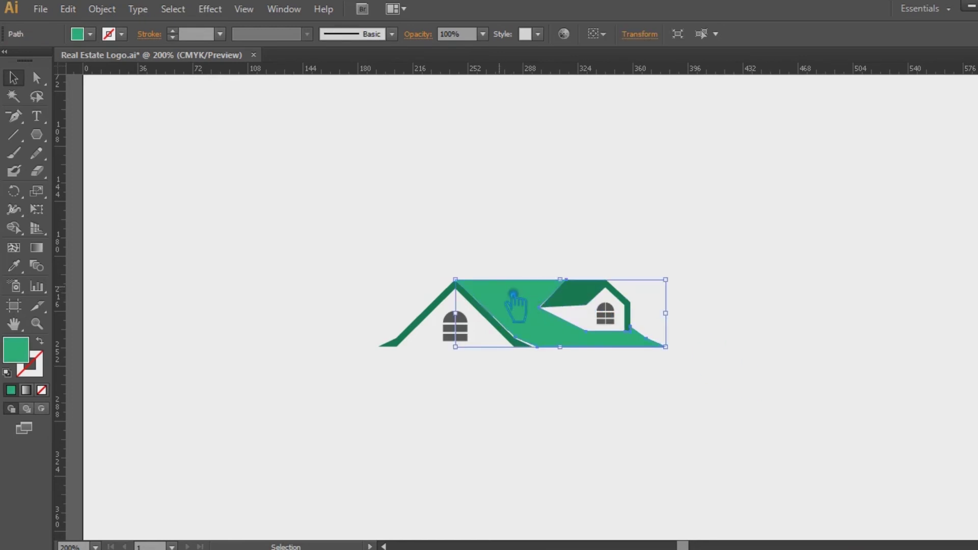
left_click(589, 301)
key("i")
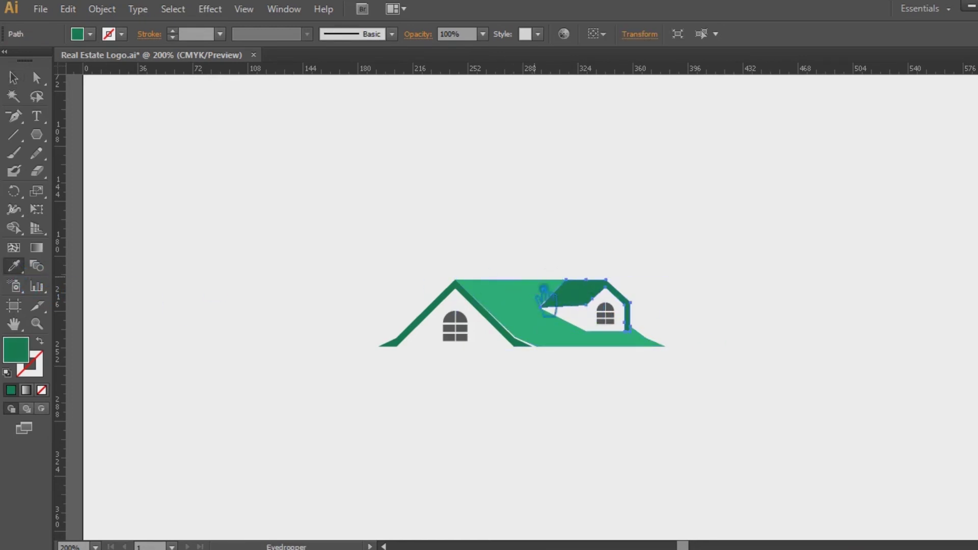
left_click(559, 282)
double_click(26, 352)
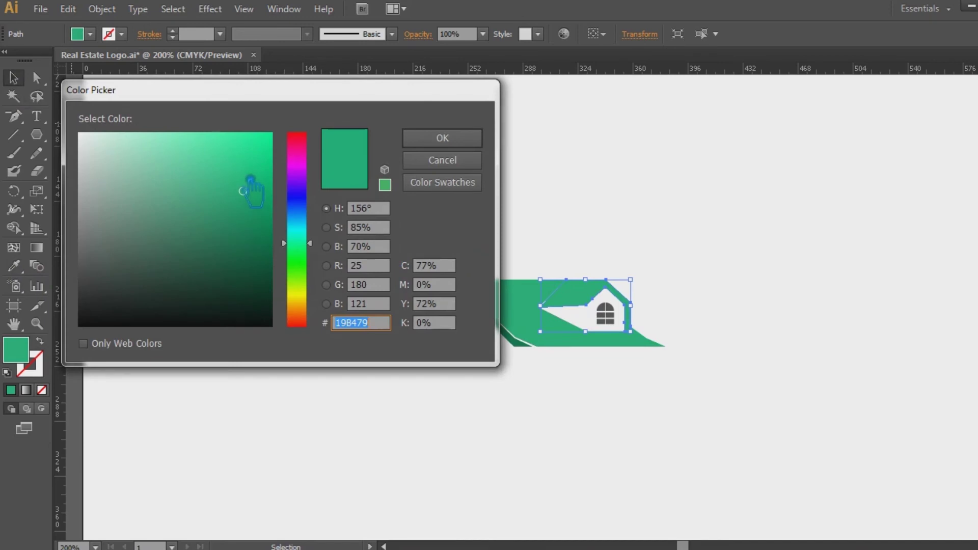
left_click(235, 171)
left_click(442, 138)
left_click(473, 158)
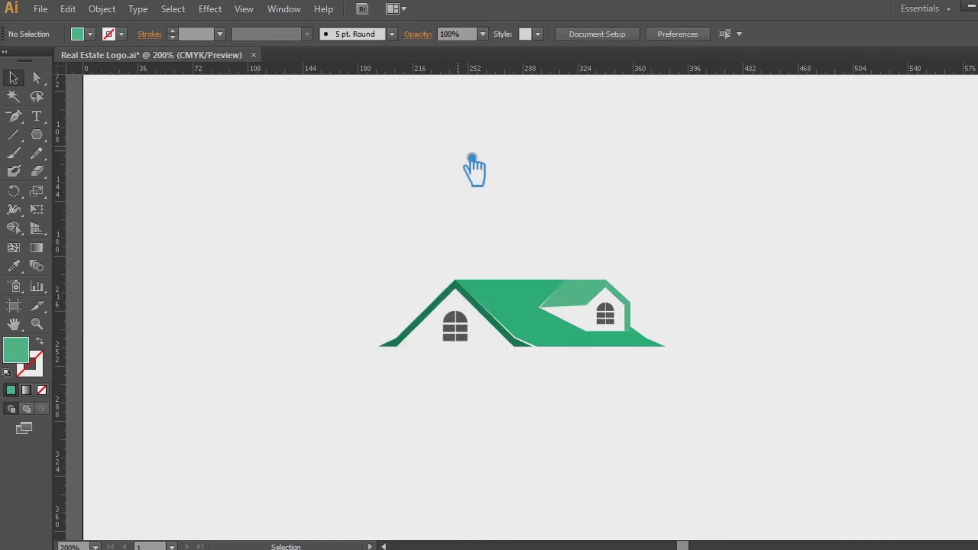
- Sample the dark edge green onto the main roof, then lighten it to #159359
left_click(566, 293)
left_click(503, 317)
left_click(13, 266)
left_click(510, 333)
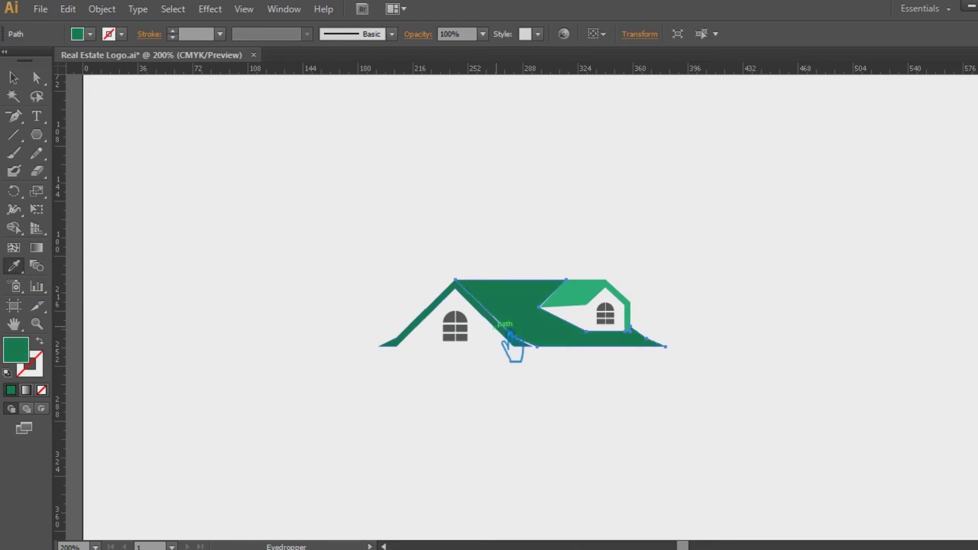
left_click(14, 78)
left_click(351, 209)
left_click(521, 339)
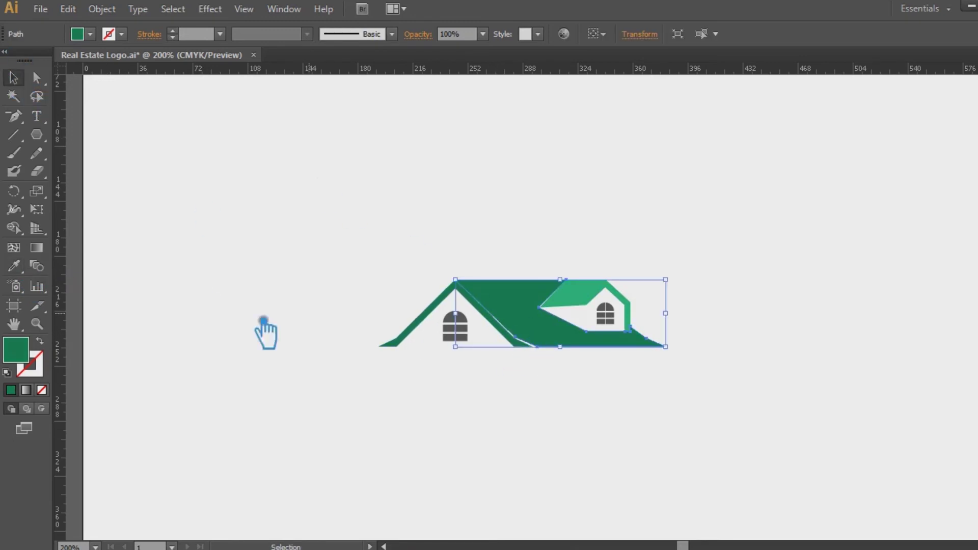
double_click(37, 360)
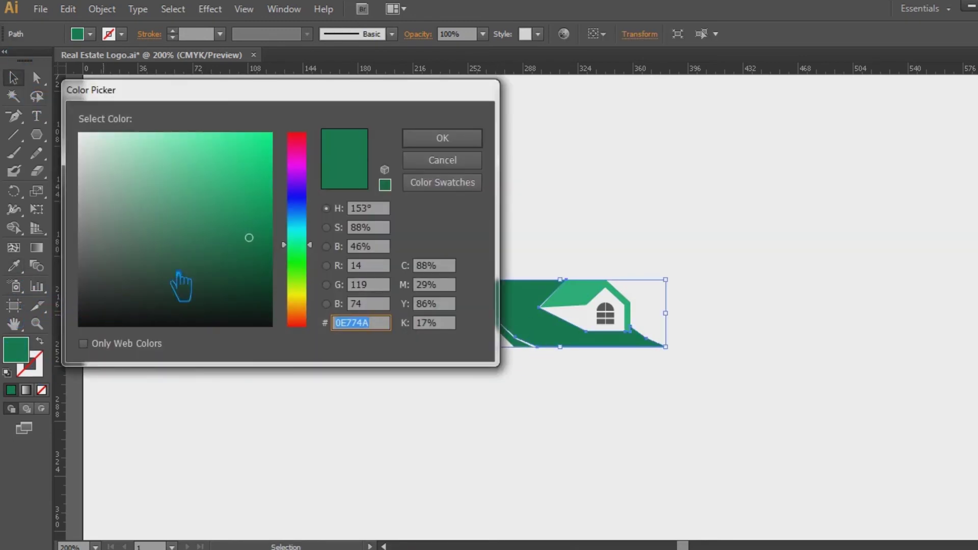
left_click_drag(248, 237, 246, 216)
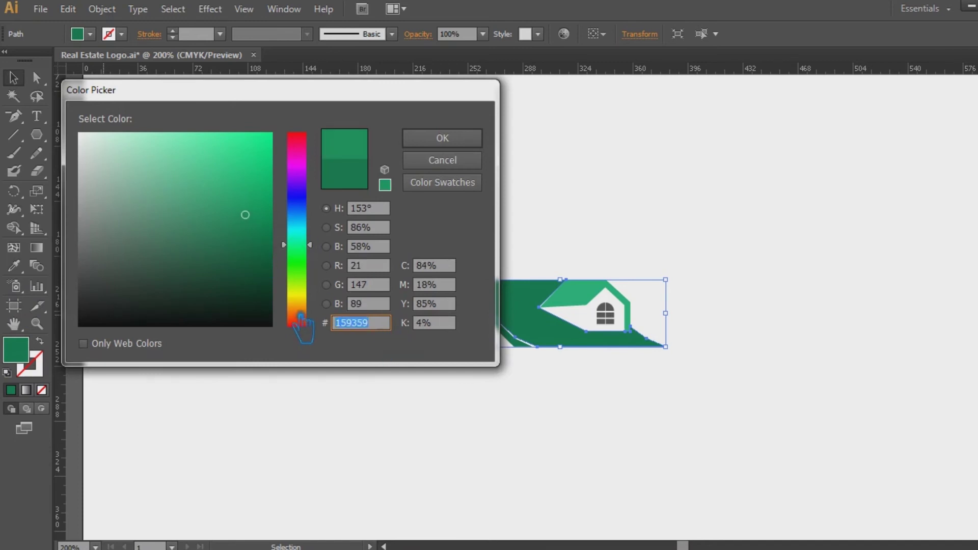
left_click(458, 143)
left_click(442, 267)
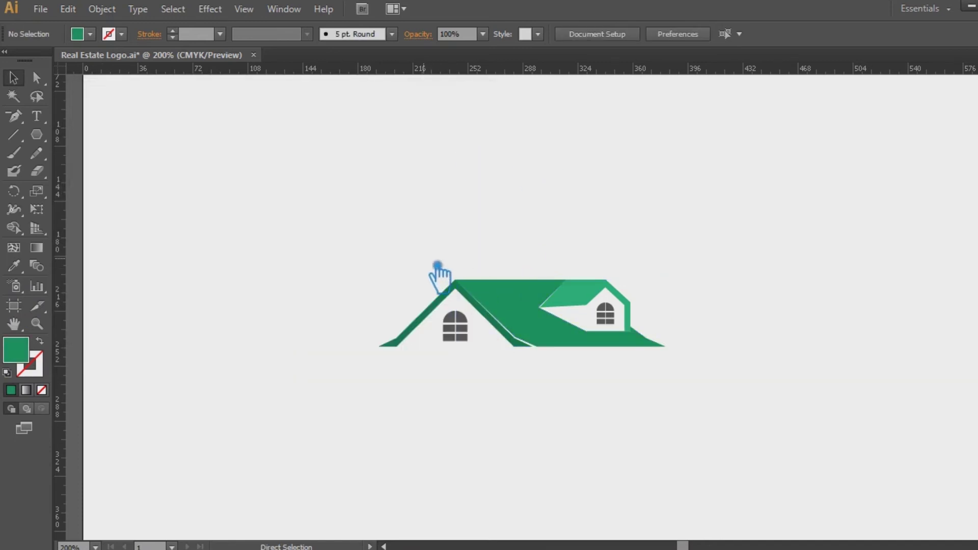
key("ctrl+plus")
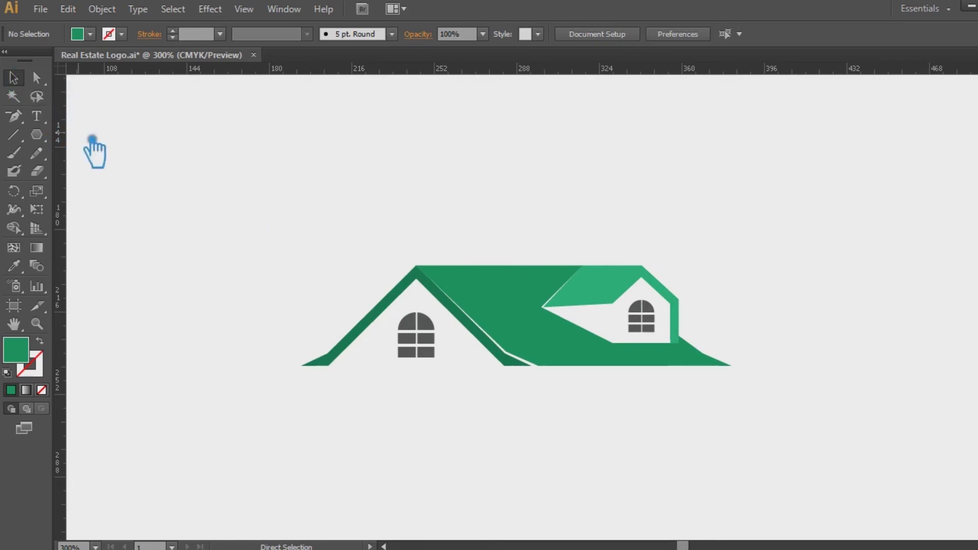
- Type 'Real Estate Name' as a new text line below the house
key("ctrl+minus")
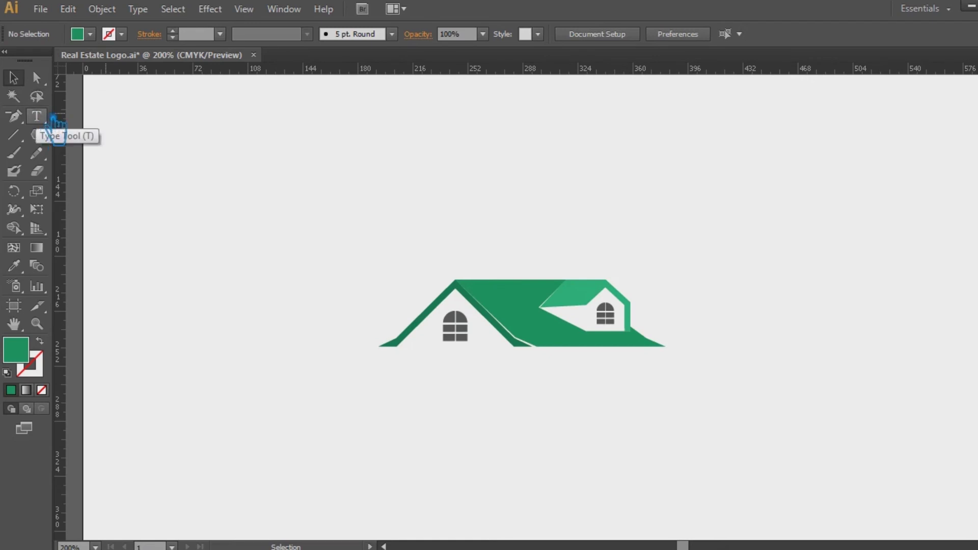
left_click(51, 121)
left_click(398, 387)
left_click(558, 36)
type("Real Estate Name")
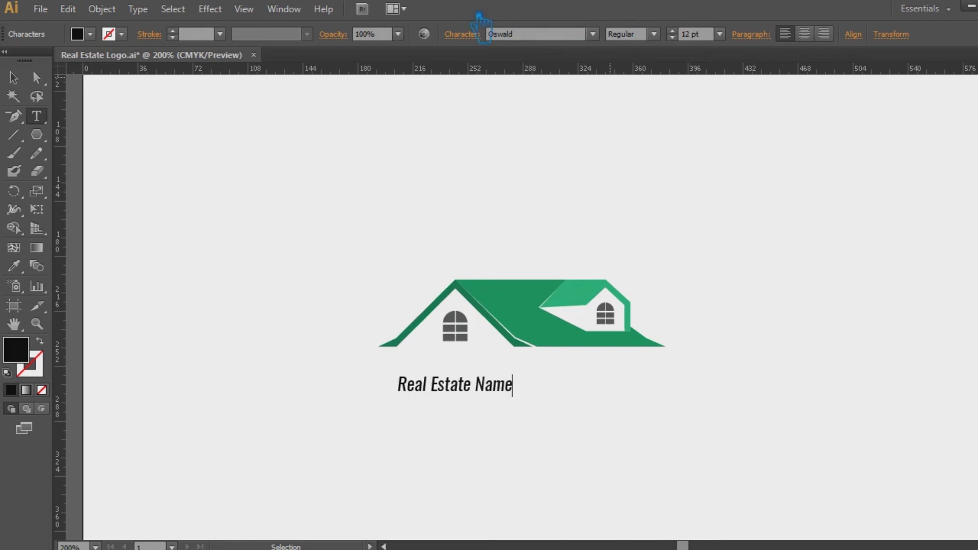
key("Escape")
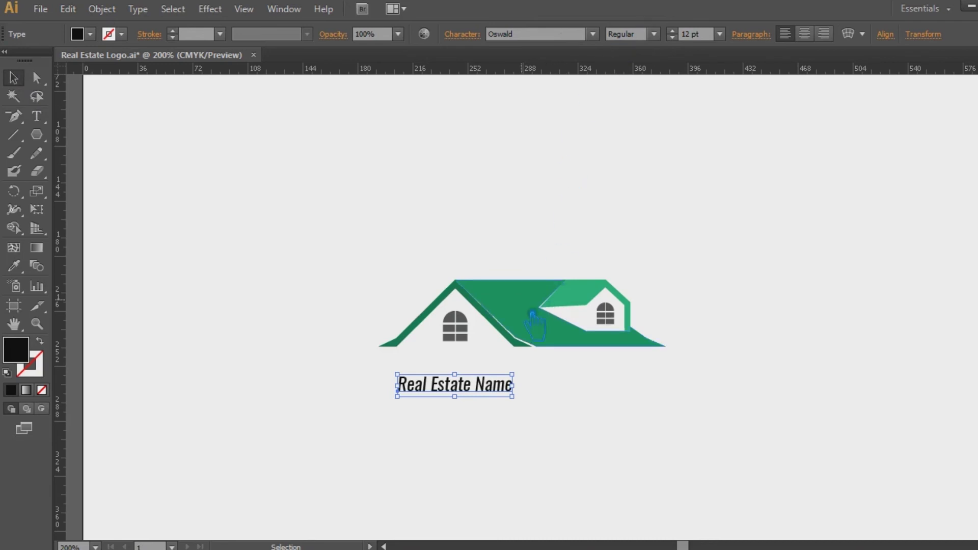
- Set the headline to Oswald Medium with All Caps enabled
left_click(593, 34)
left_click(654, 33)
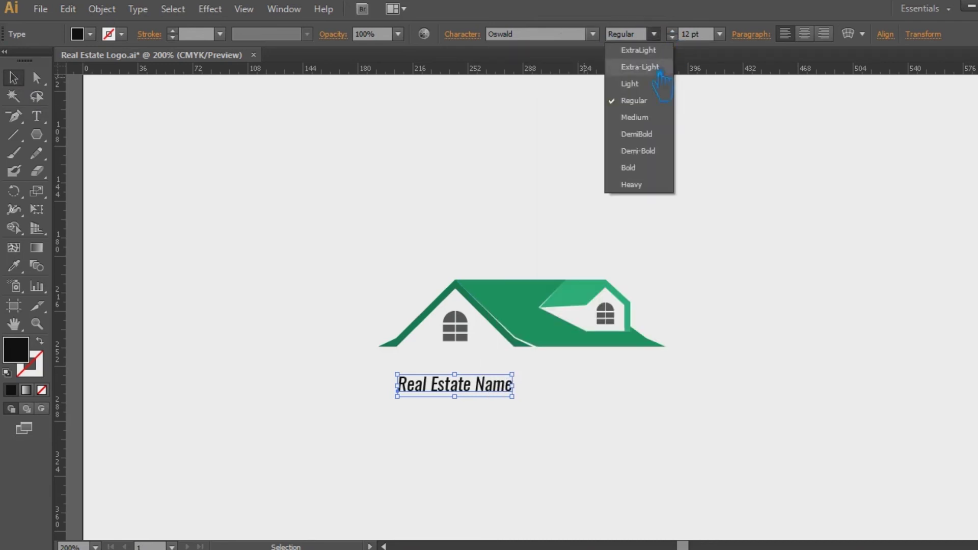
left_click(629, 168)
left_click(653, 34)
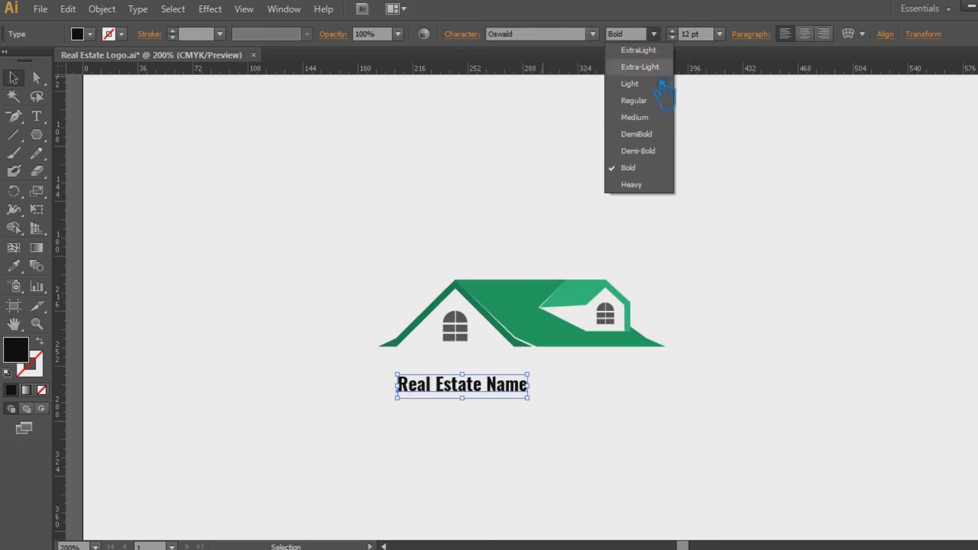
left_click(658, 127)
left_click(462, 34)
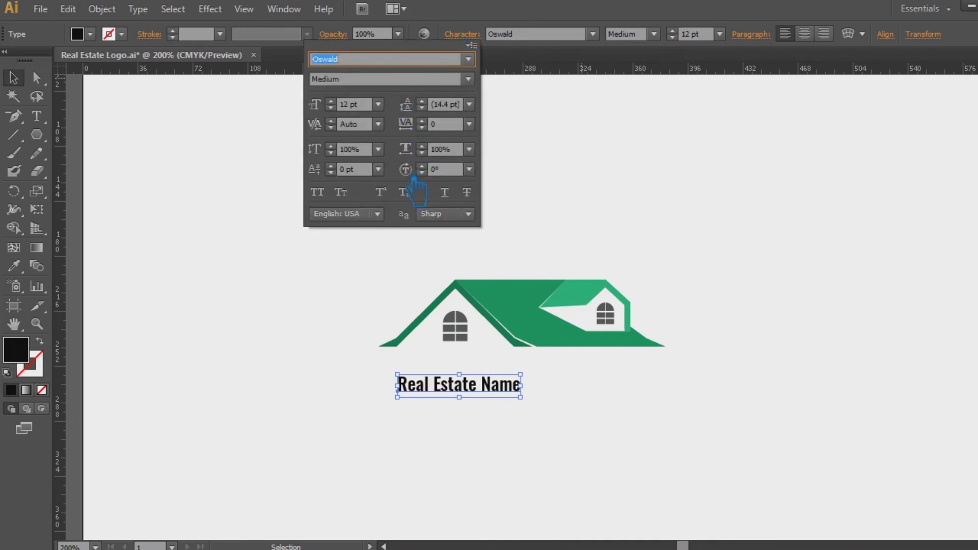
left_click(317, 192)
- Enlarge the headline to about 31 pt and move it beneath the house
left_click(687, 34)
key("Up")
key("Up")
key("Up")
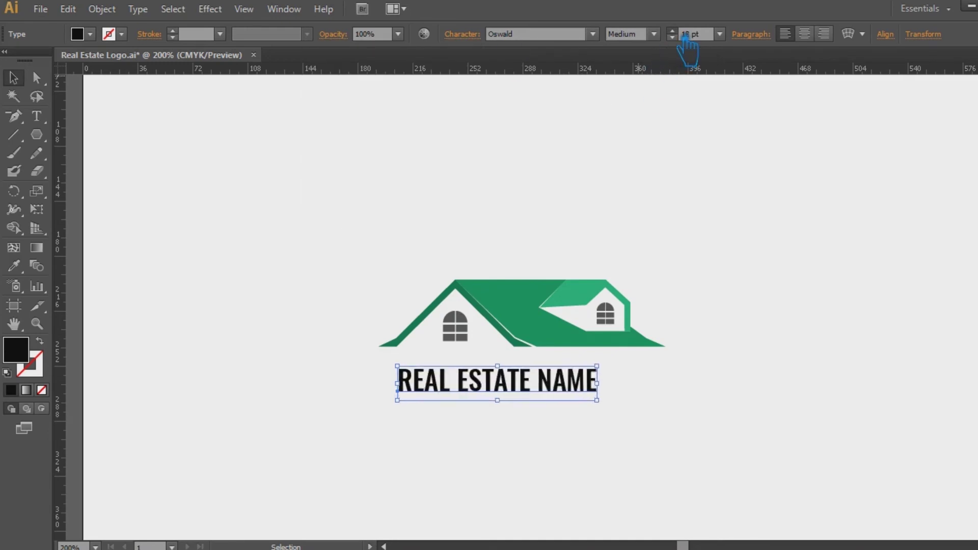
key("Up")
key("Up")
key("Up")
left_click(775, 230)
mouse_move(615, 393)
left_mouse_down()
mouse_move(584, 425)
mouse_move(579, 408)
left_mouse_up()
left_click(781, 278)
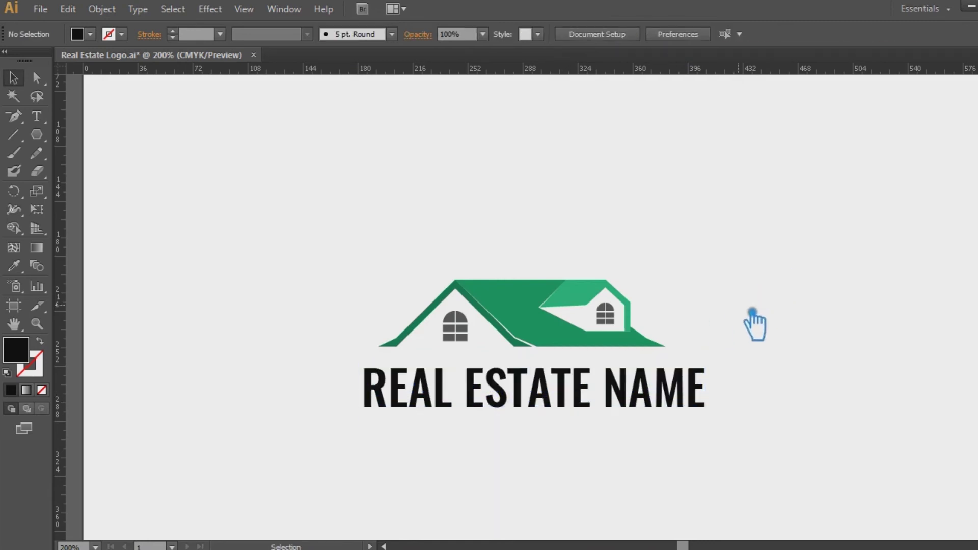
- Pull the roof's lower eave anchors outward so the roof spans the headline width
key("a")
left_click(393, 347)
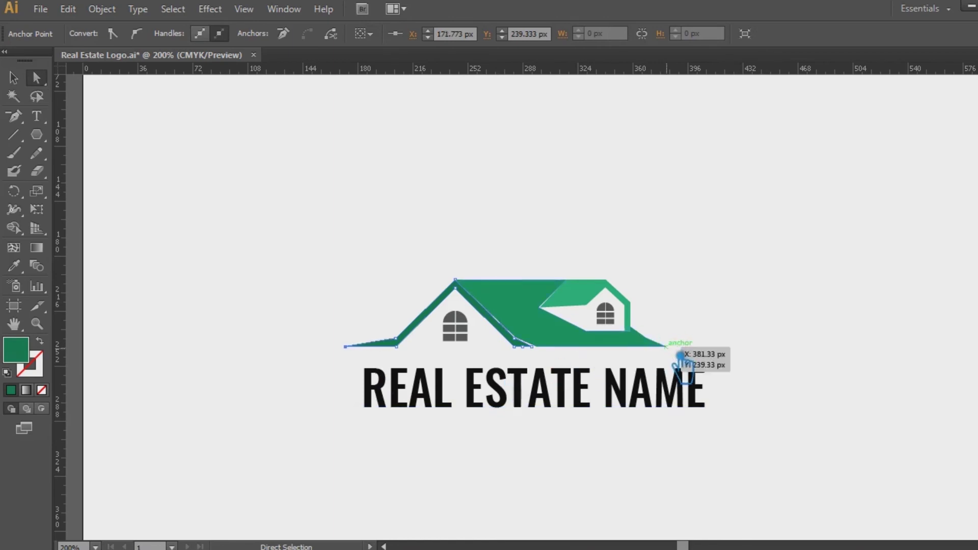
left_click(749, 356)
left_click_drag(664, 346, 687, 346)
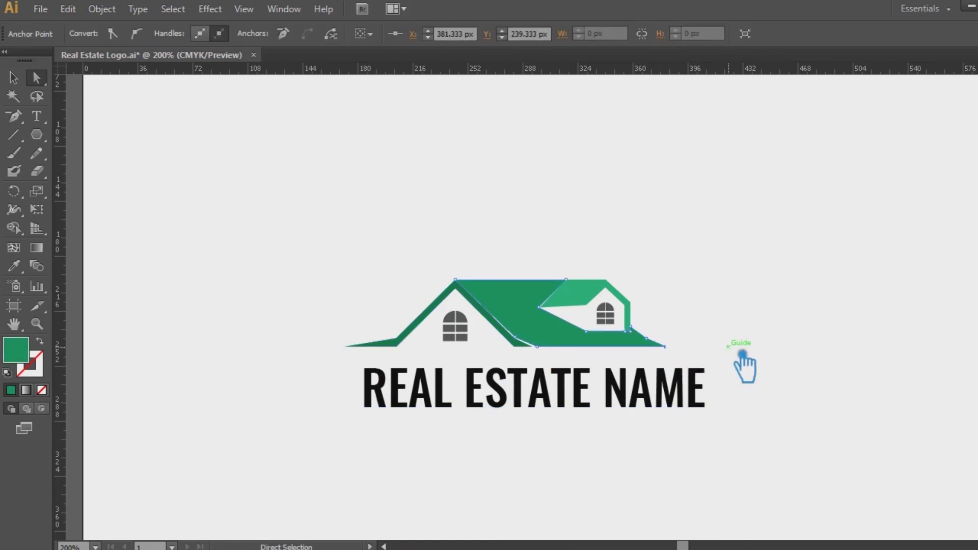
left_click(14, 77)
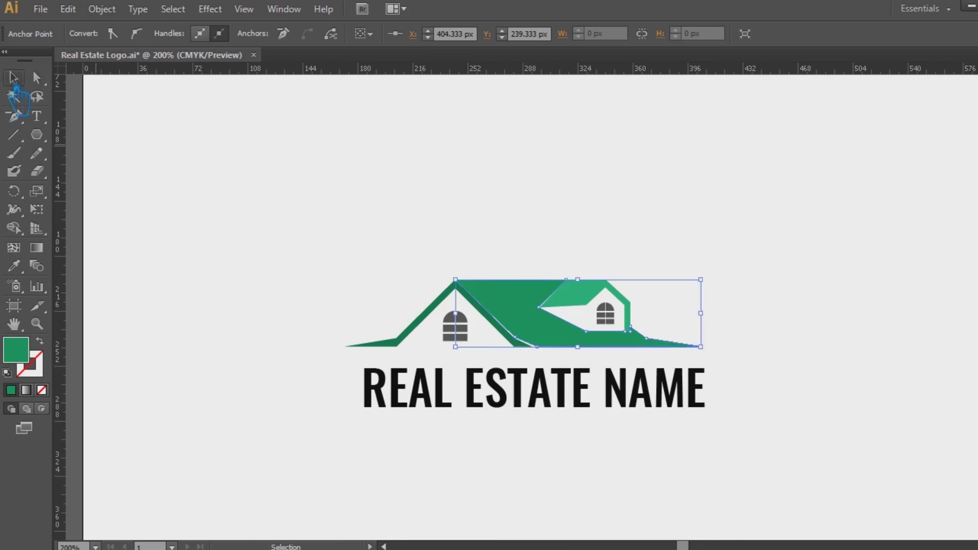
left_click(102, 110)
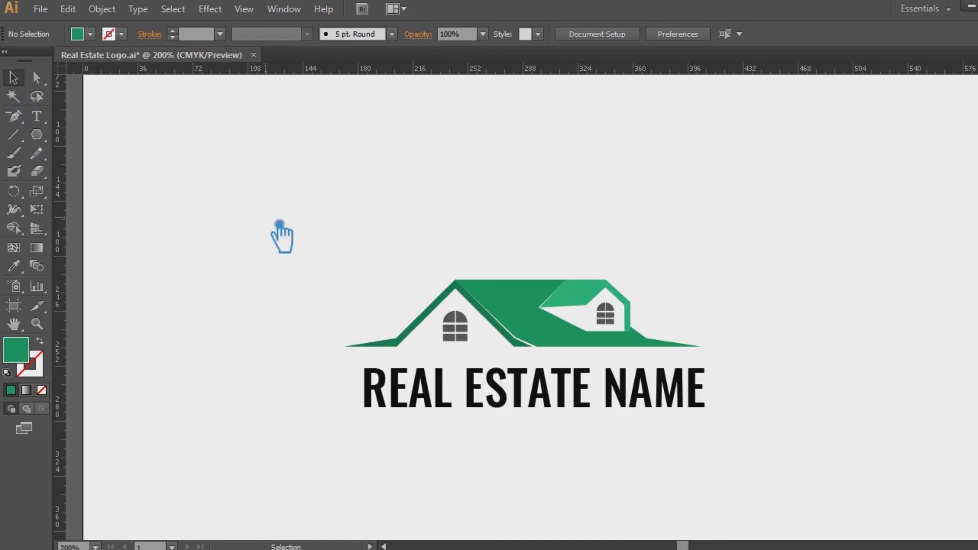
left_click(618, 406)
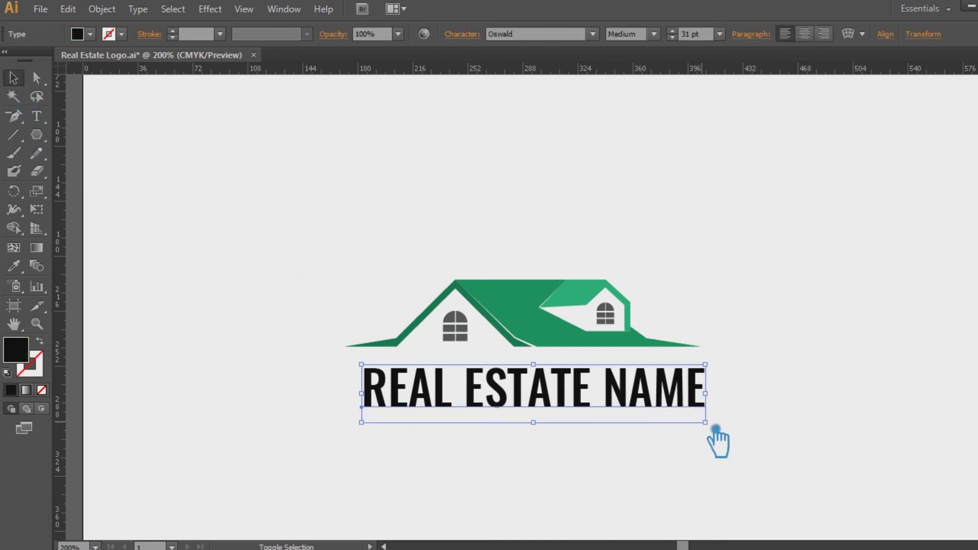
- Set the REAL ESTATE NAME headline's tracking to -50
left_click(463, 34)
left_click(469, 123)
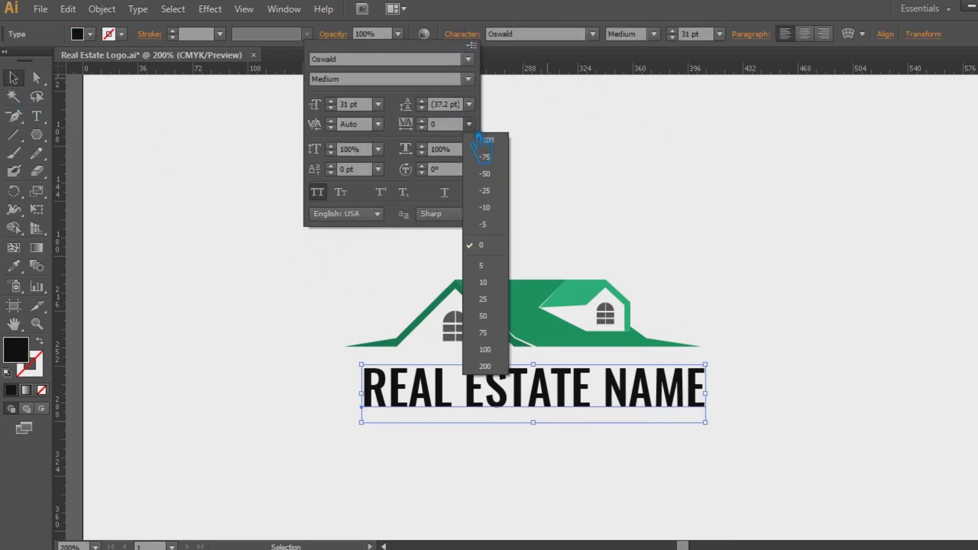
left_click(486, 190)
scroll(437, 125, "down", 3)
scroll(436, 125, "down", 3)
scroll(437, 125, "up", 4)
scroll(437, 125, "up", 3)
scroll(437, 125, "up", 1)
scroll(436, 125, "up", 2)
scroll(436, 125, "up", 2)
scroll(437, 124, "up", 1)
left_click(469, 124)
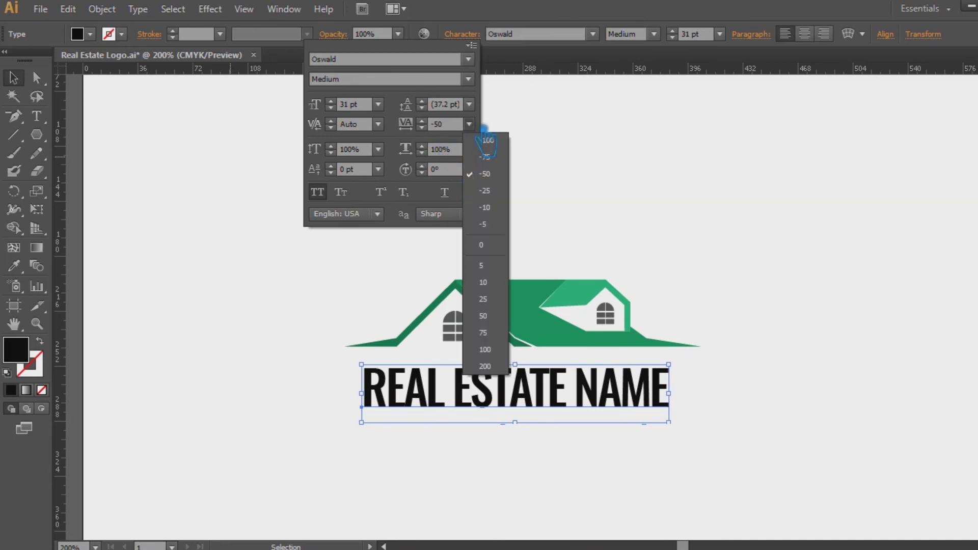
left_click(507, 174)
left_click(189, 144)
left_click(620, 232)
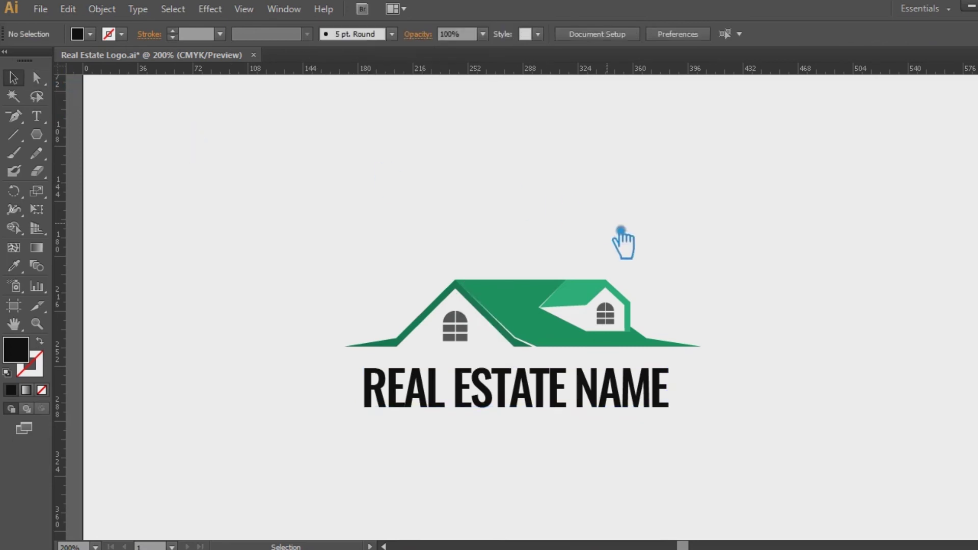
left_click(586, 395)
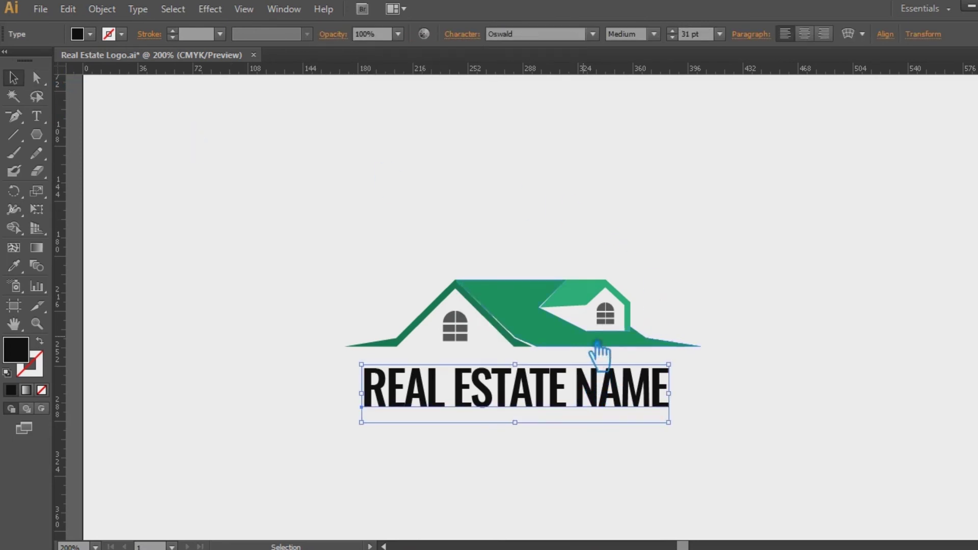
left_click(775, 326)
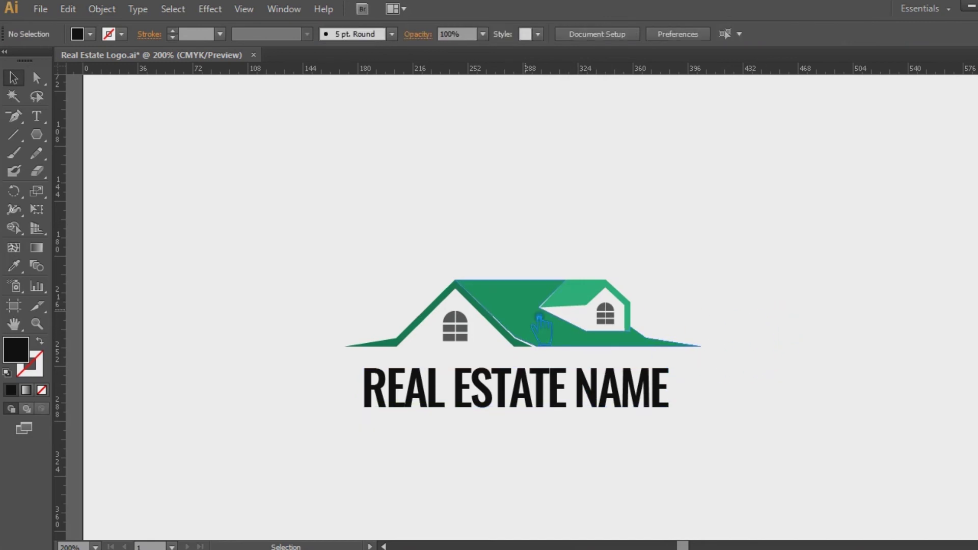
- Fill both windows with dark grey #353535 and save the logo
left_click(637, 339)
left_click(350, 229)
left_click(466, 334)
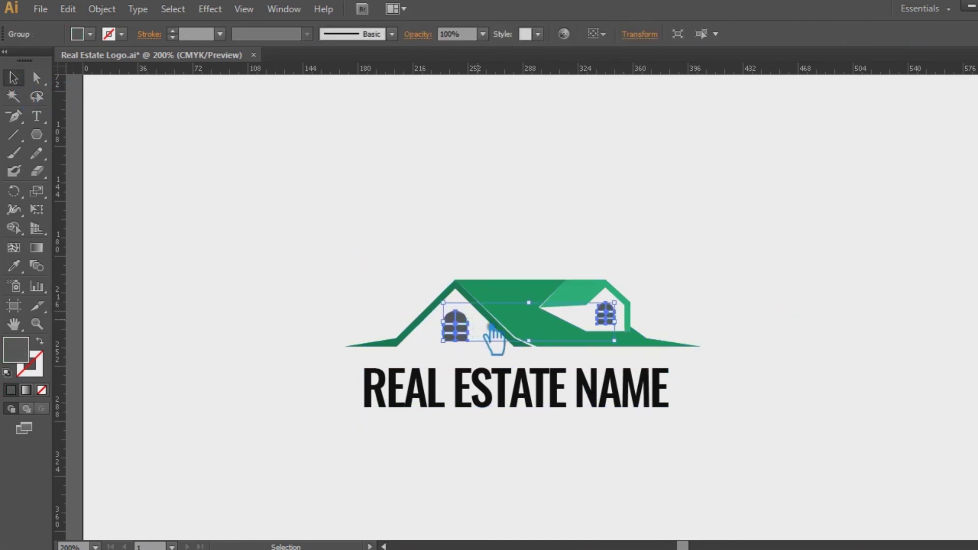
double_click(28, 357)
left_click(81, 296)
left_click(443, 135)
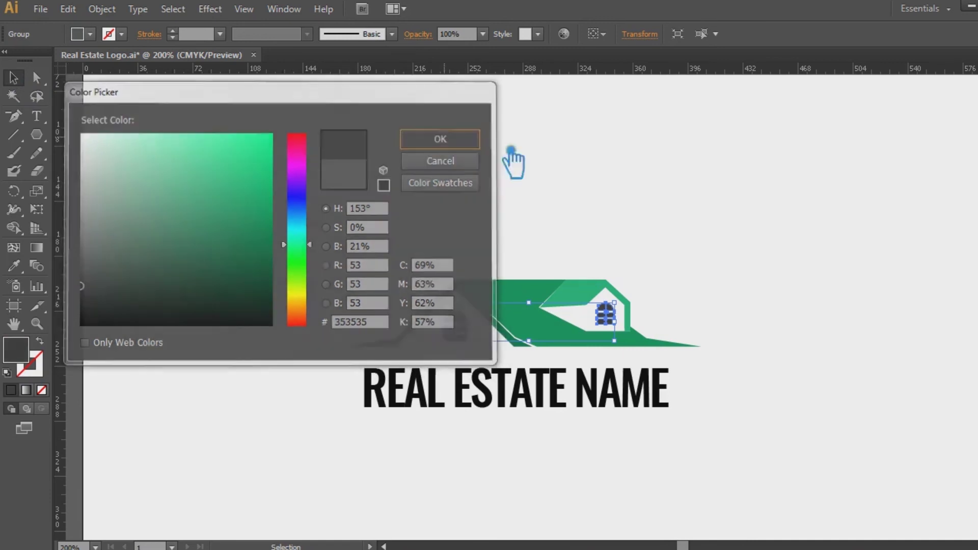
left_click(729, 210)
key("ctrl+s")
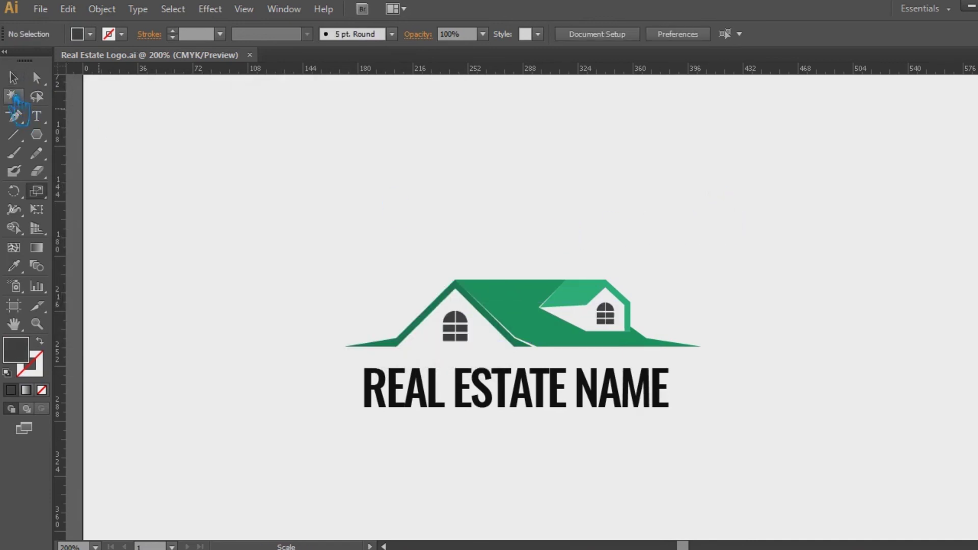
left_click_drag(245, 165, 723, 364)
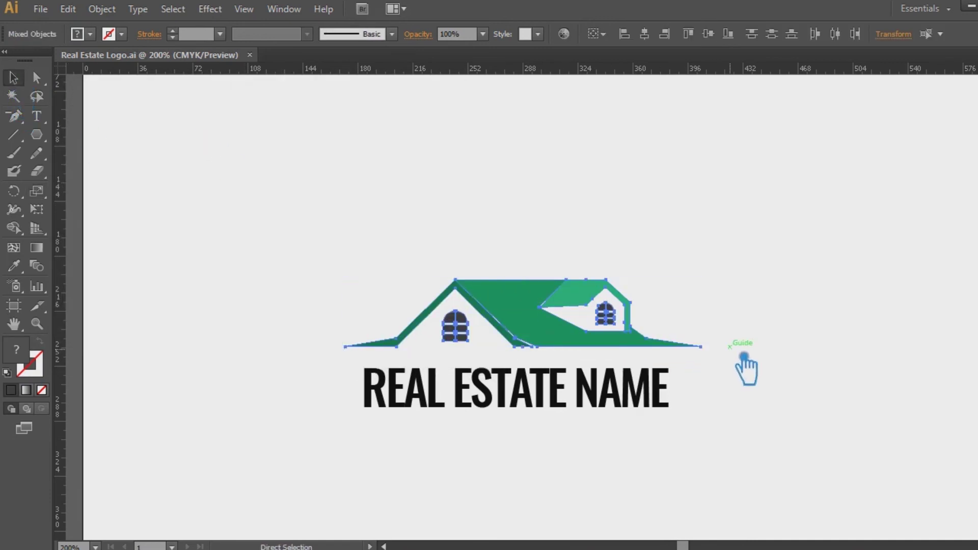
- Shift the headline slightly and loosen its tracking to -25
left_click(764, 331)
left_click_drag(626, 403, 638, 396)
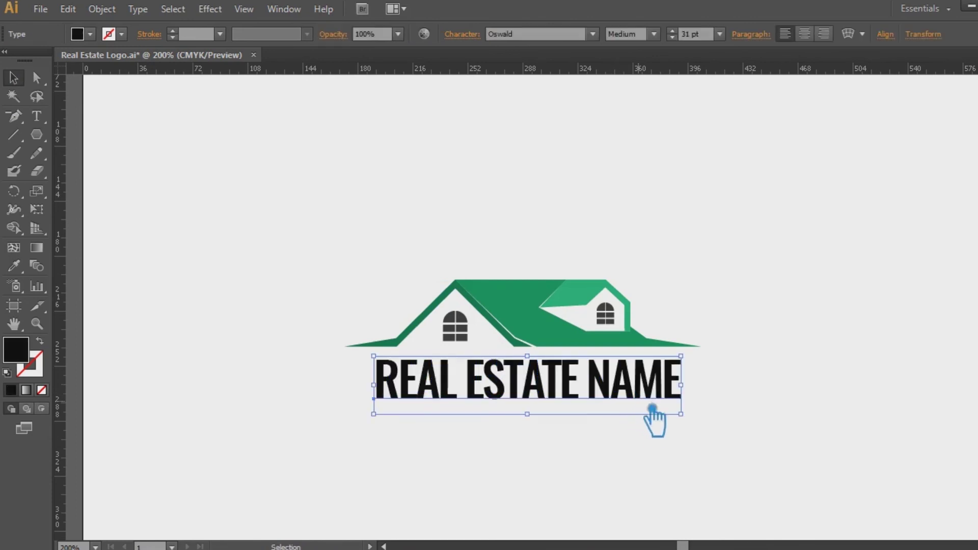
left_click(478, 44)
left_click(470, 123)
left_click(471, 191)
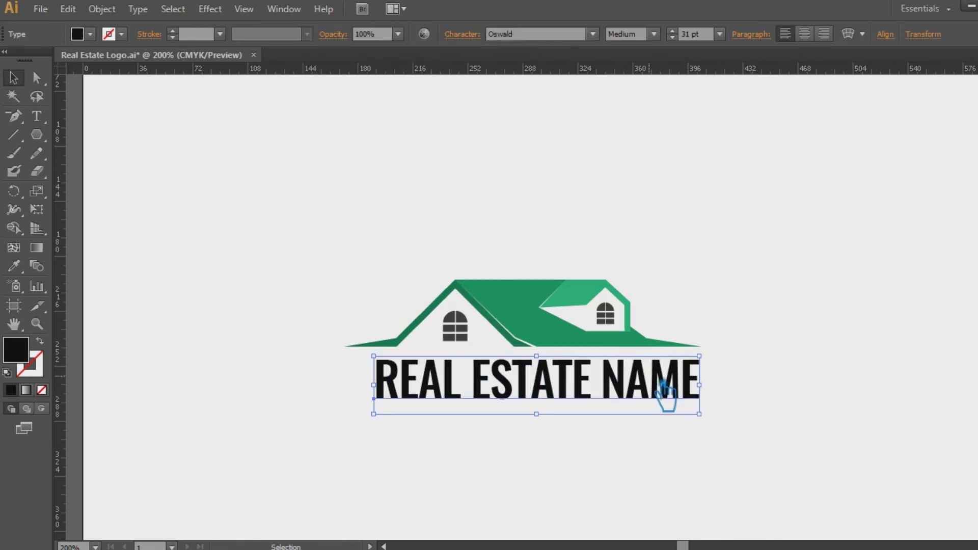
scroll(689, 48, "down", 2)
scroll(688, 48, "down", 2)
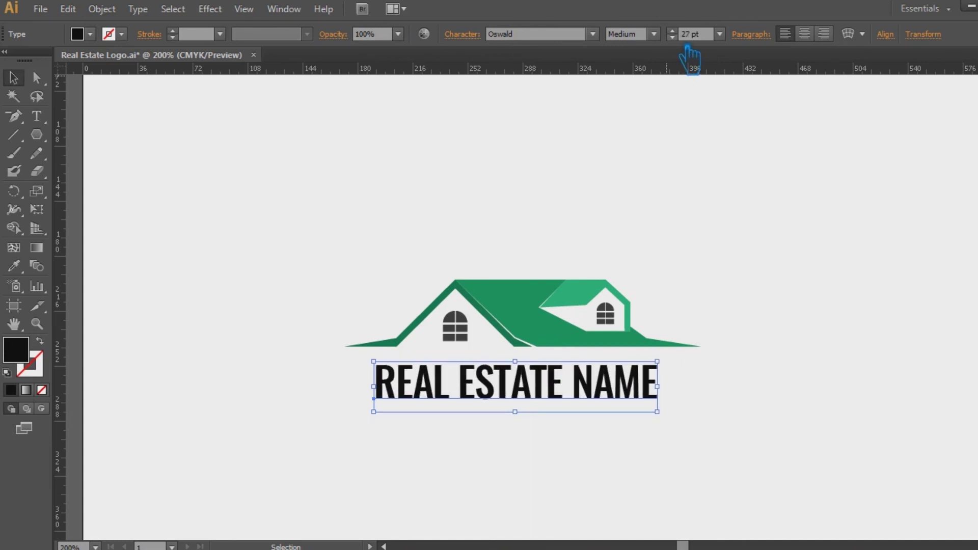
- Shrink the name text to 25 pt and nudge it under the roof
left_click(706, 238)
left_click_drag(544, 396, 562, 387)
key("ctrl+shift+comma")
left_click(724, 186)
left_click_drag(585, 391, 591, 396)
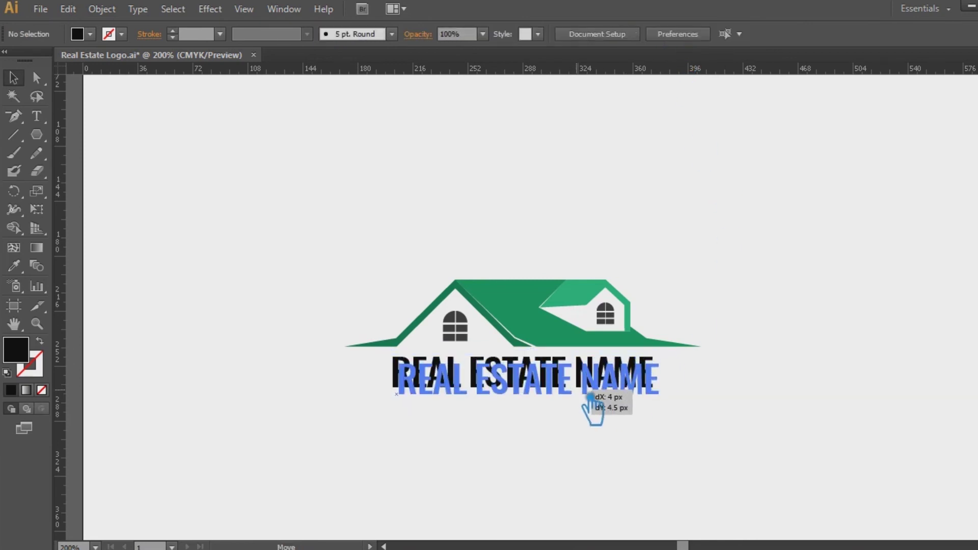
left_click(729, 418)
left_click_drag(743, 405, 341, 221)
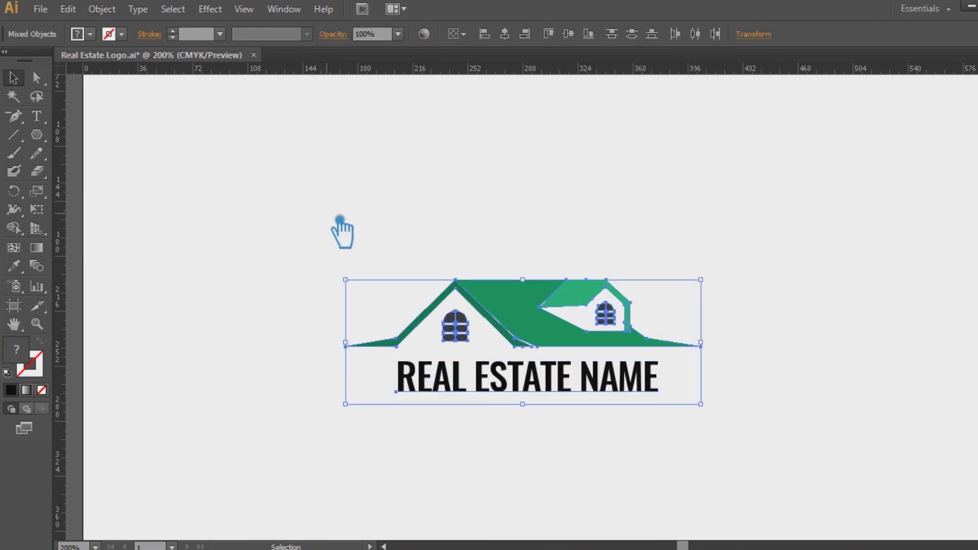
left_click(819, 351)
- Alt-drag a duplicate of the name just below it and scale it down
left_click(649, 390)
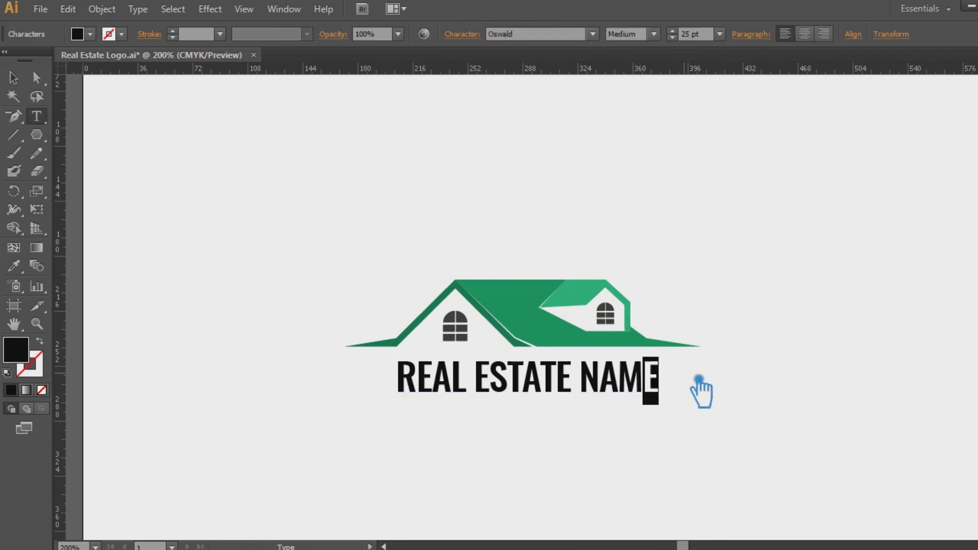
left_click(644, 408)
left_click_drag(644, 408, 319, 240)
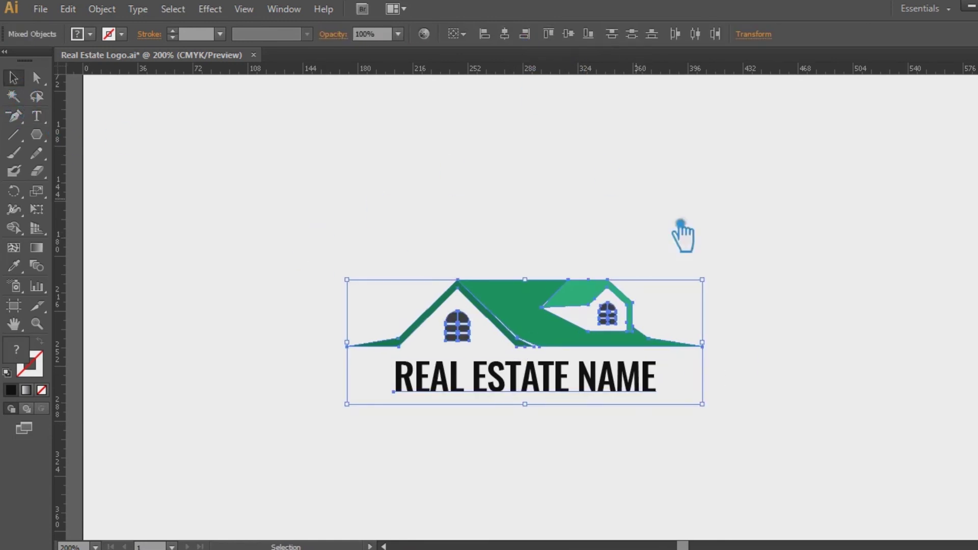
left_click(803, 306)
left_click(559, 392)
left_click(741, 425)
left_click(554, 405)
left_click(721, 437)
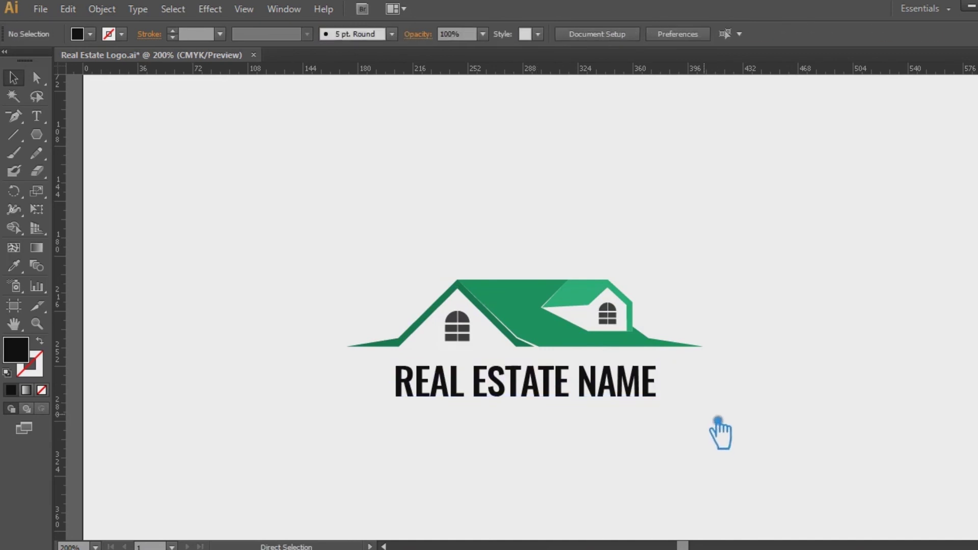
left_click_drag(301, 250, 293, 232)
left_click(539, 345)
left_click_drag(540, 345, 543, 386)
left_click_drag(643, 396, 596, 388)
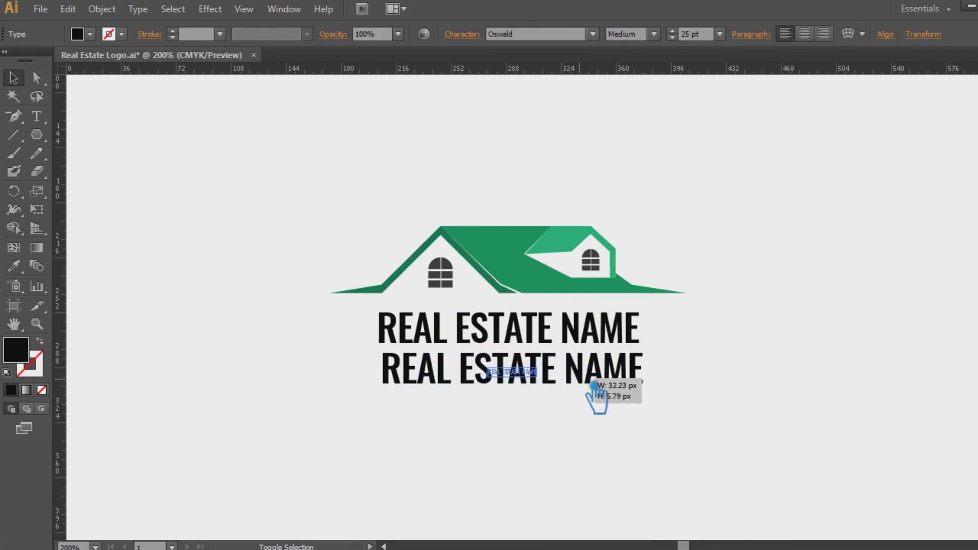
- Set the duplicate to 8 pt with tracking 200
left_click_drag(596, 388, 596, 387)
left_click(691, 46)
type("8")
key("Return")
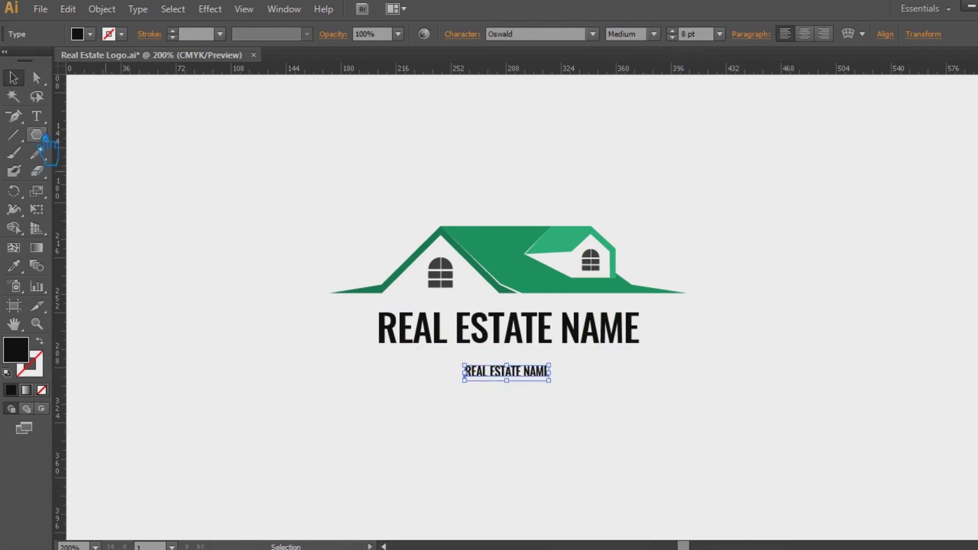
left_click(462, 34)
left_click(470, 124)
left_click(484, 333)
key("Escape")
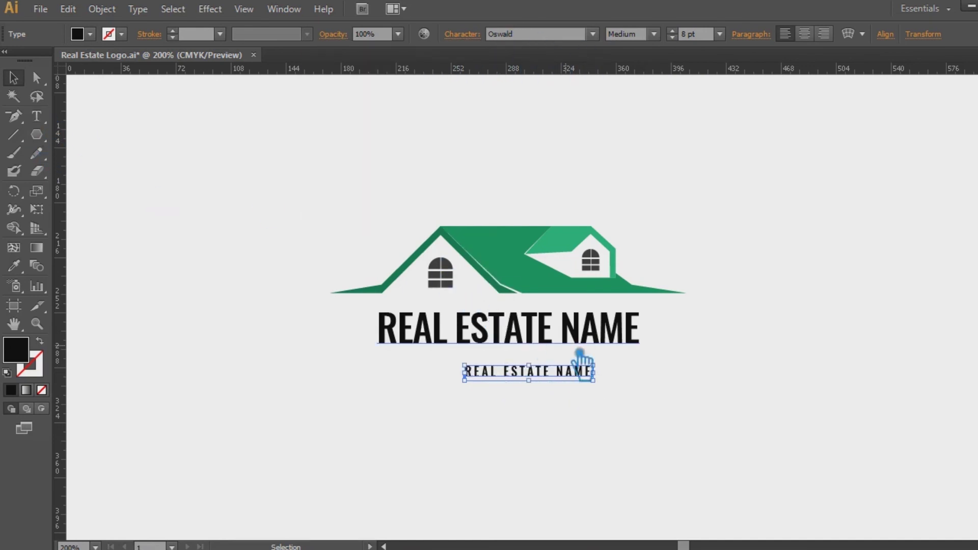
- Retype the duplicate as 'COMPANY SLOGAN GOES HERE' and centre it under the name
key("t")
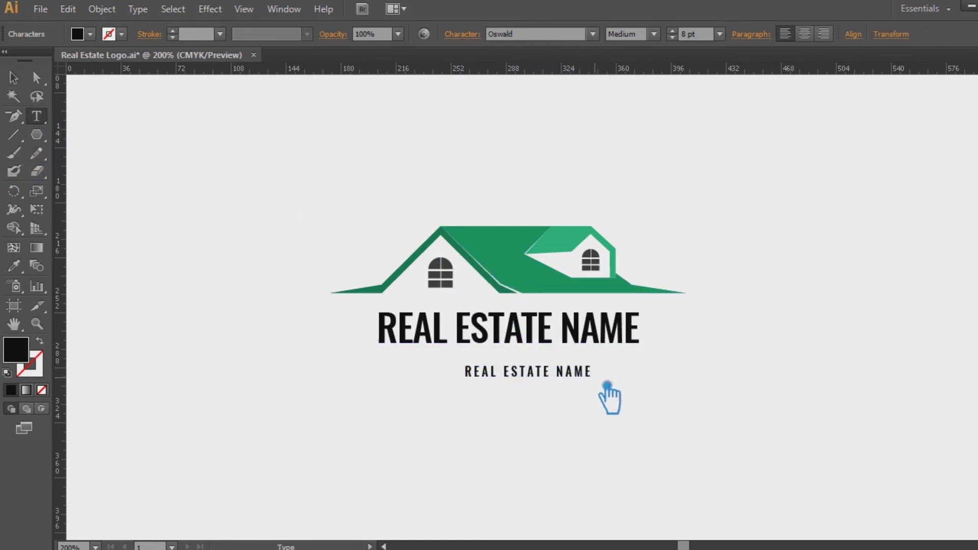
left_click_drag(598, 377, 478, 375)
type("CO")
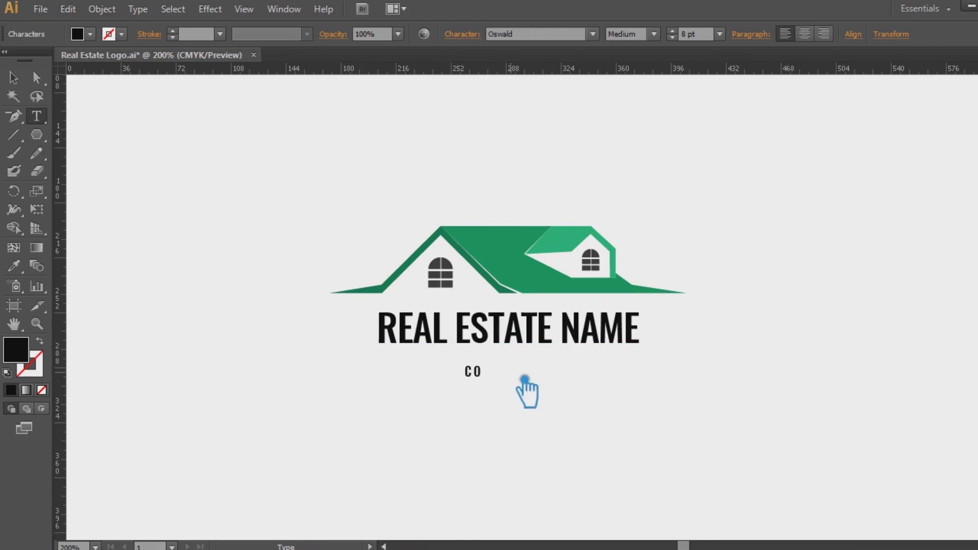
type("MPANY SLO")
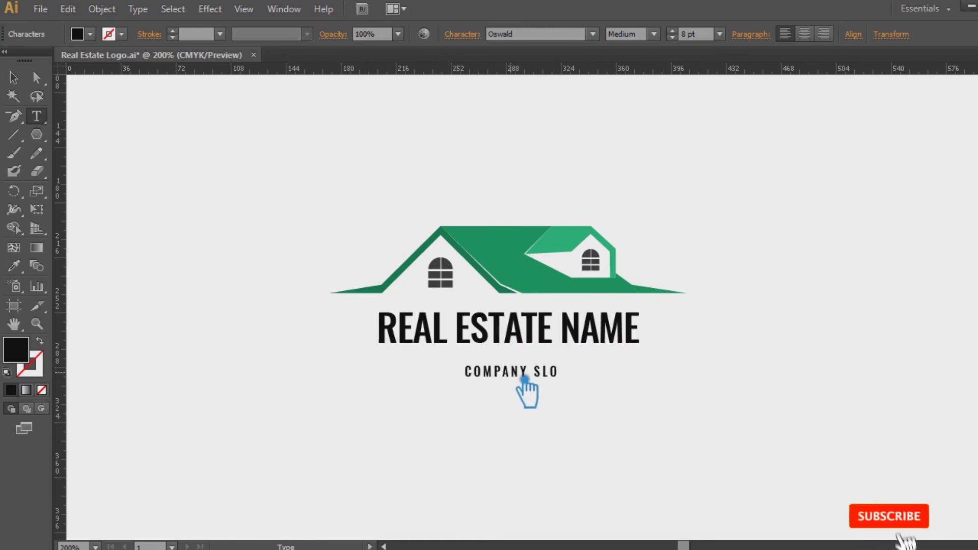
type("GAN GOES")
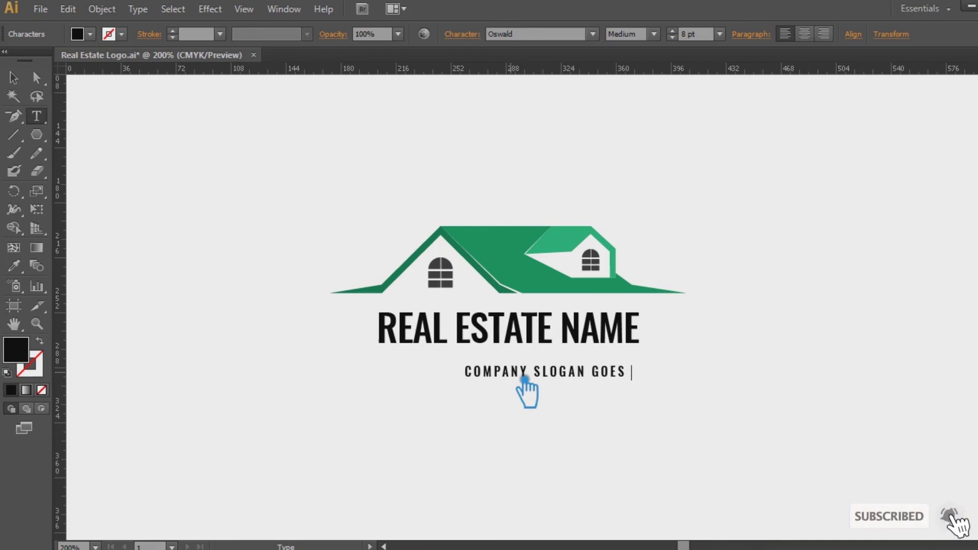
left_click(13, 77)
mouse_move(589, 374)
left_mouse_down()
mouse_move(558, 368)
mouse_move(620, 360)
left_mouse_up()
- Adjust the slogan's tracking, reduce it to 7 pt, and move it up closer
key("t")
left_click(469, 38)
left_click(469, 133)
left_click(484, 157)
left_click(13, 77)
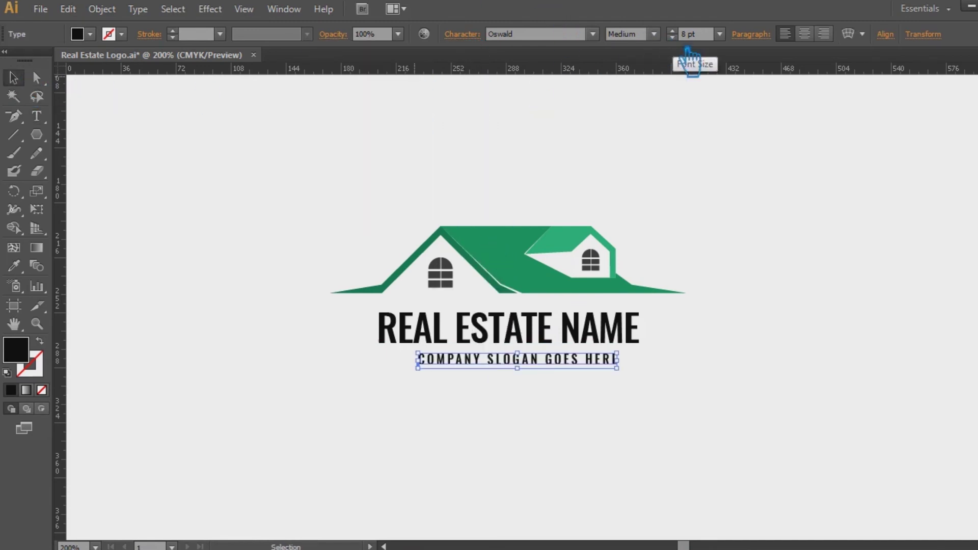
left_click(673, 37)
left_click(612, 214)
left_click_drag(544, 363, 544, 359)
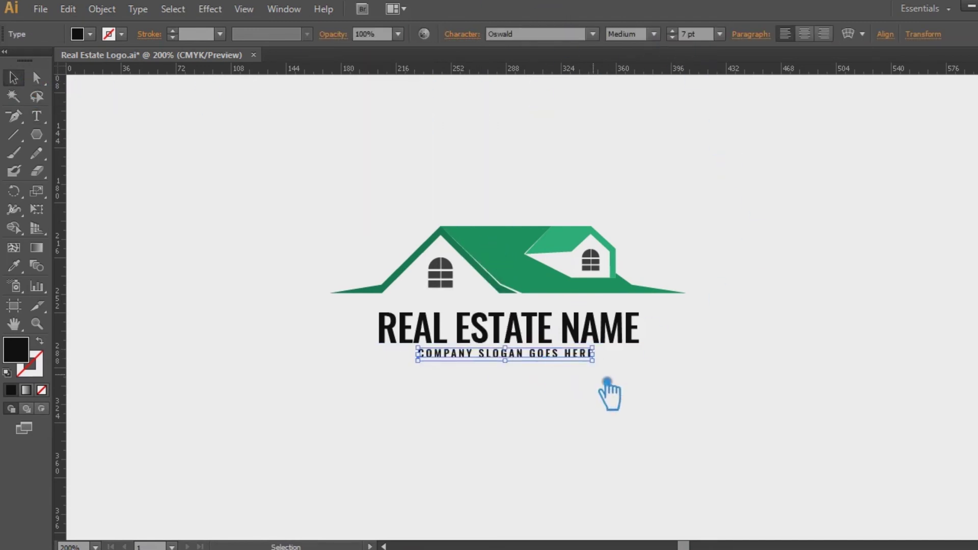
left_click(629, 376)
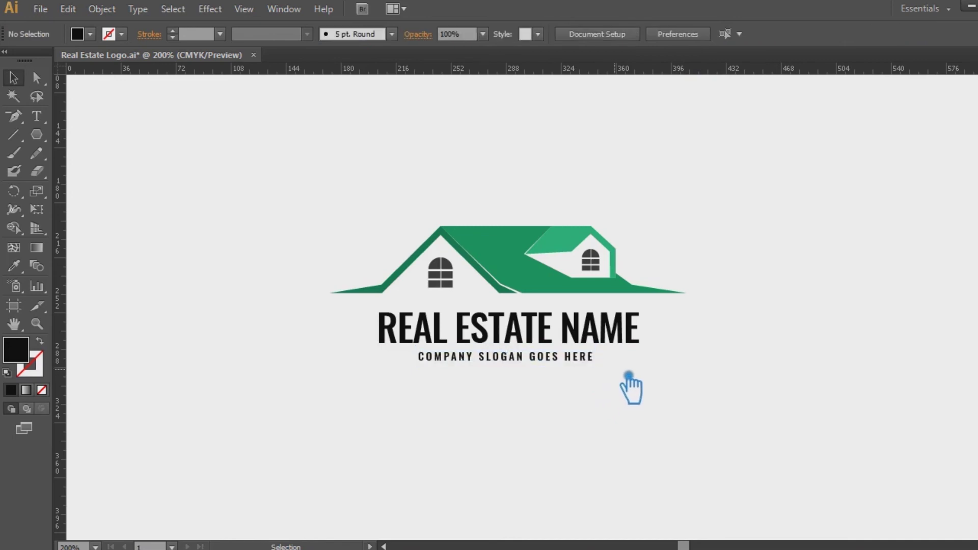
- Eyedrop the roof's green onto the REAL ESTATE NAME text
left_click(553, 339)
left_click(14, 266)
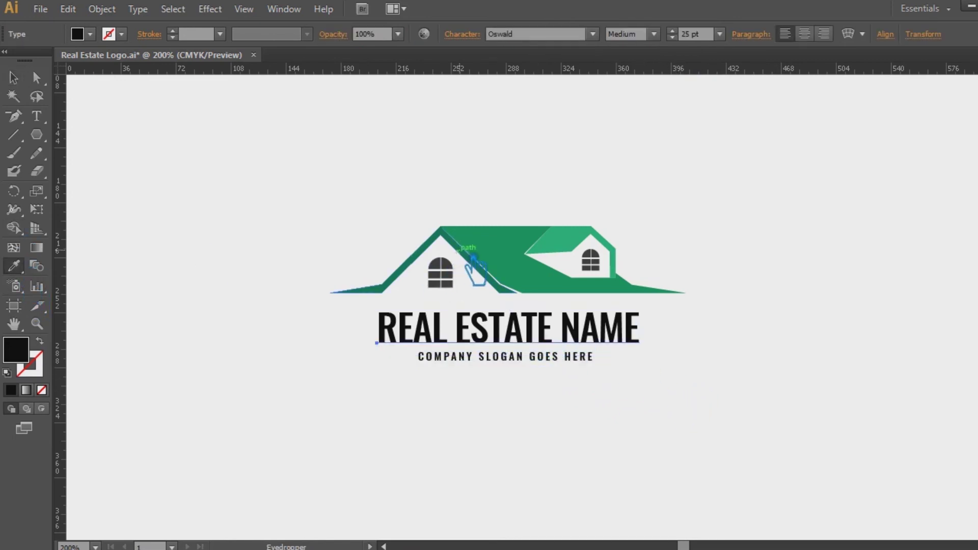
left_click(473, 259)
left_click(14, 78)
left_click(509, 418)
- Give the slogan the windows' dark grey fill and save the logo
left_click(513, 356)
key("i")
left_click(447, 280)
left_click(13, 78)
left_click(174, 162)
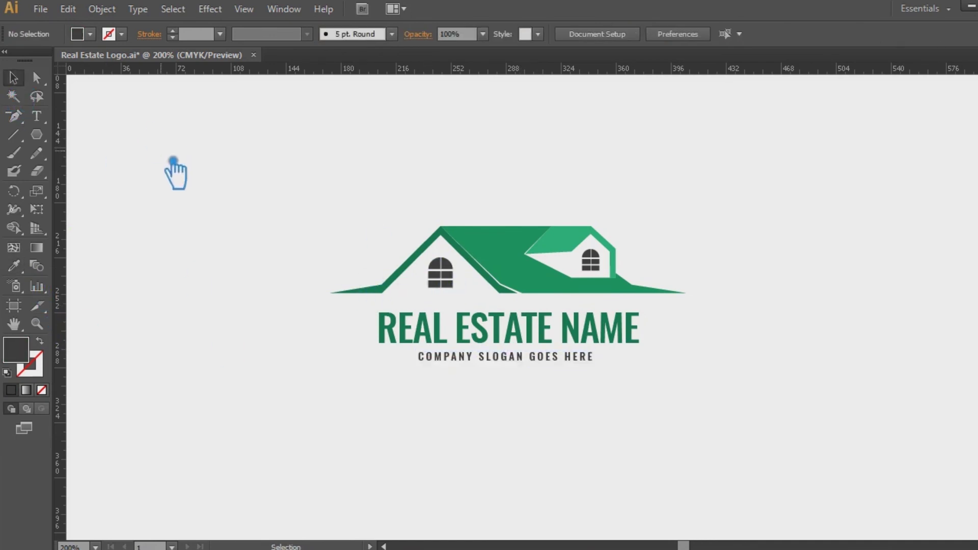
left_click(570, 358)
left_click(687, 353)
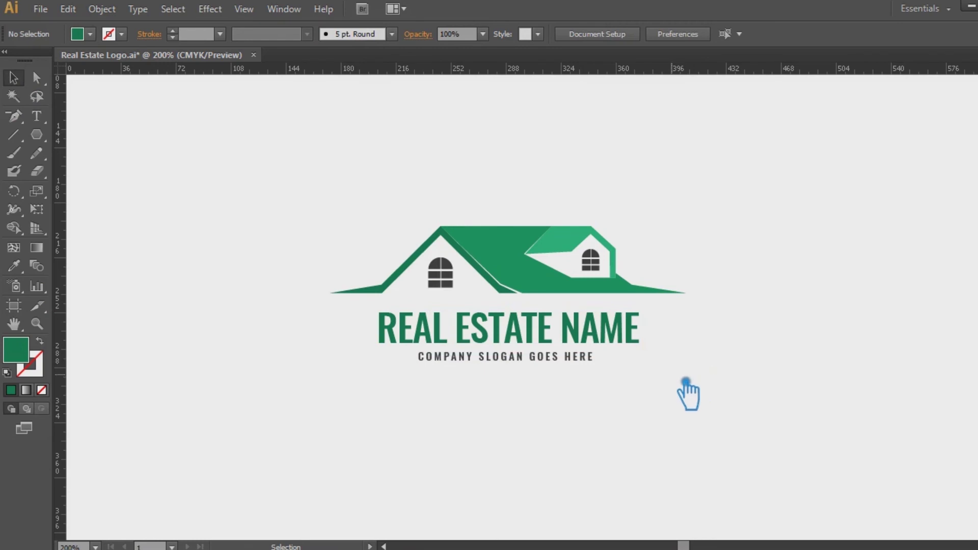
key("ctrl+s")
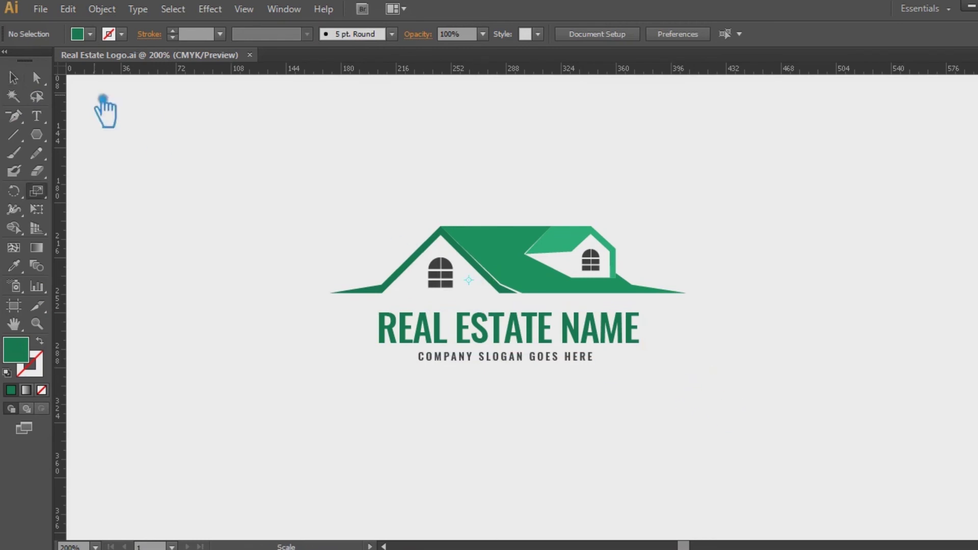
- Place a copy of the logo off to the left and ungroup the original
left_click_drag(526, 265, 238, 110)
left_click_drag(445, 218, 171, 224)
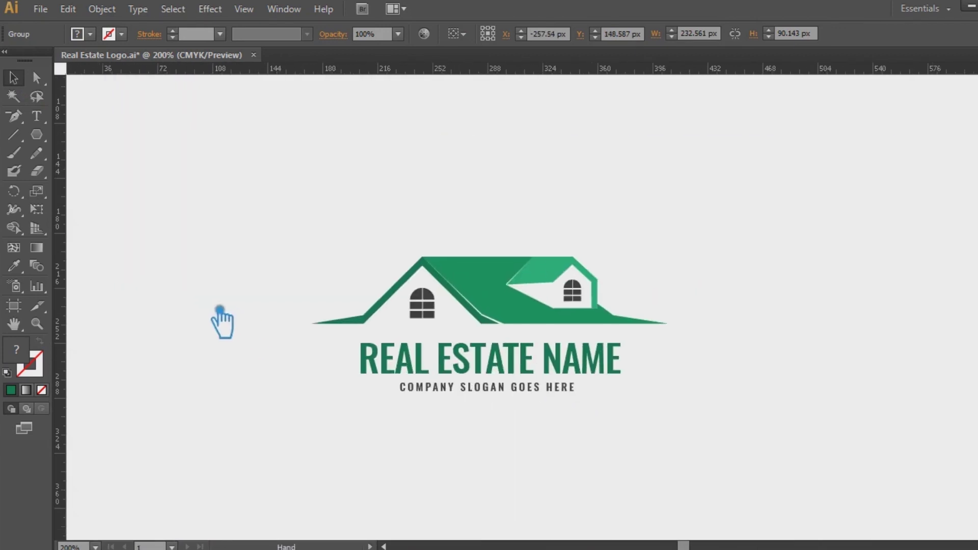
left_click(546, 326)
right_click(529, 295)
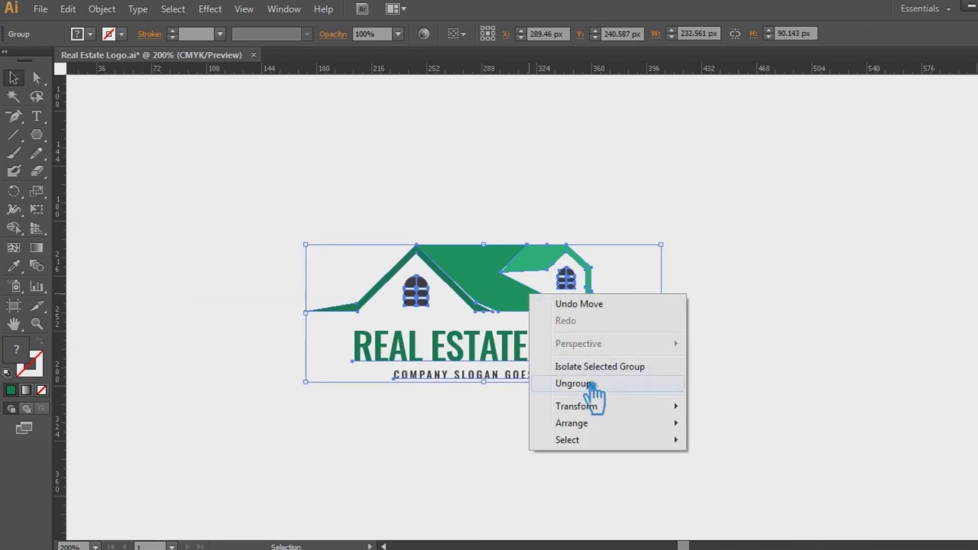
left_click(562, 385)
- Scale the roof down and lower it closer above the name
left_click(539, 309)
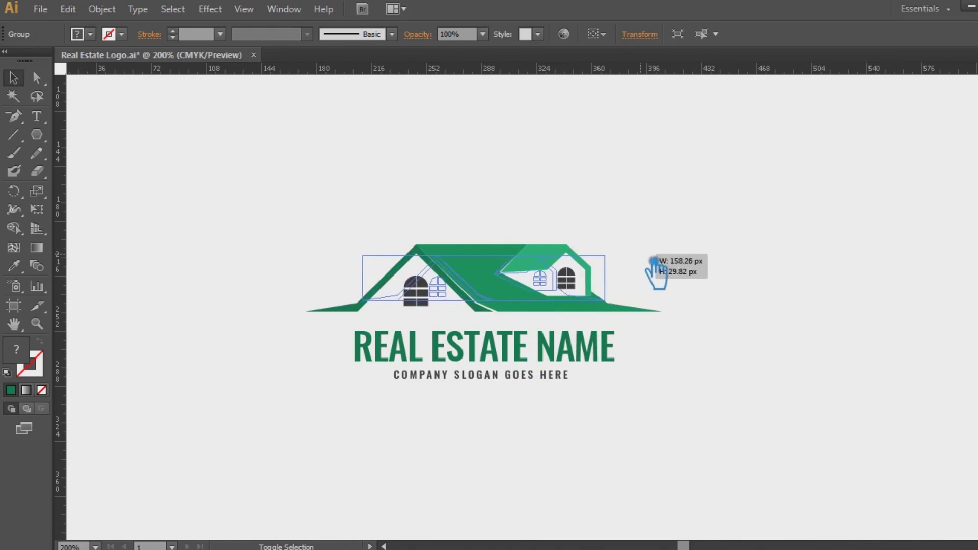
left_click_drag(675, 251, 601, 256)
left_click(723, 289)
left_click_drag(473, 269, 473, 281)
left_click(652, 269)
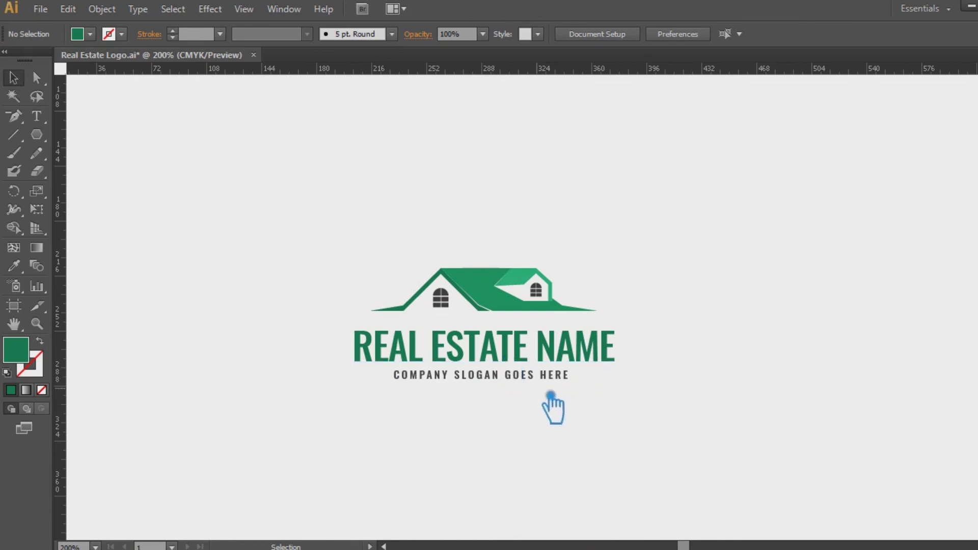
left_click_drag(631, 403, 422, 332)
left_click(494, 378)
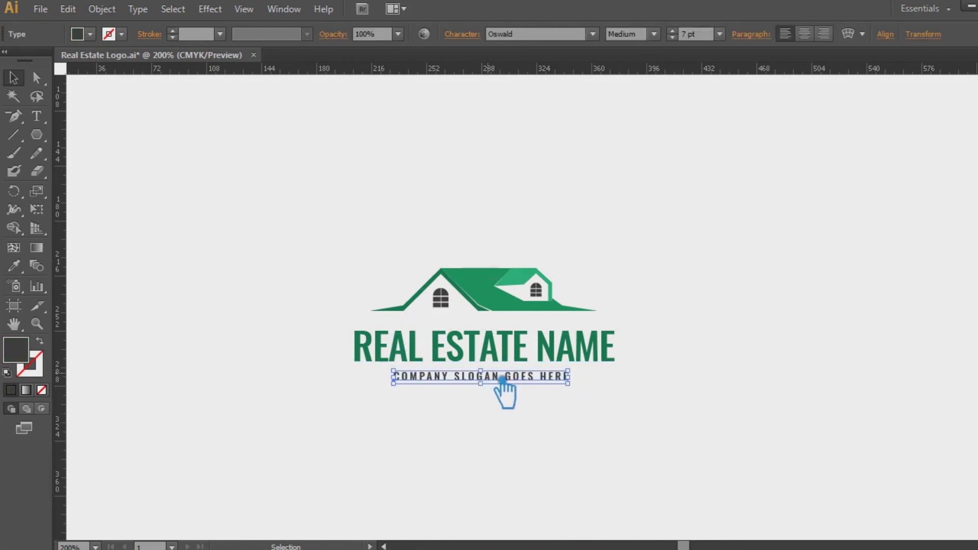
left_click_drag(655, 415, 356, 367)
left_click_drag(679, 459, 251, 270)
left_click(251, 270)
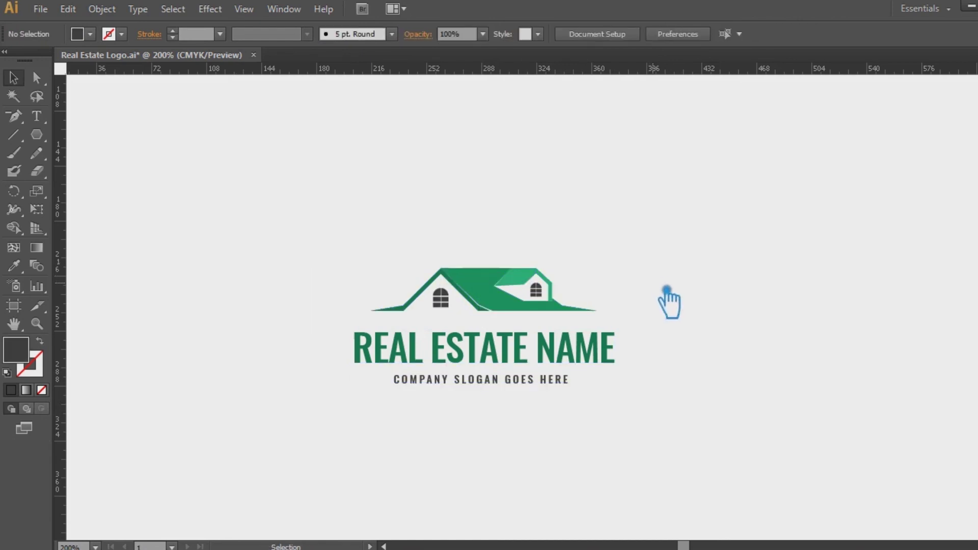
- Zoom in with a marquee around the finished logo, then return to Selection
left_click(36, 324)
left_click_drag(303, 227, 685, 443)
key("v")
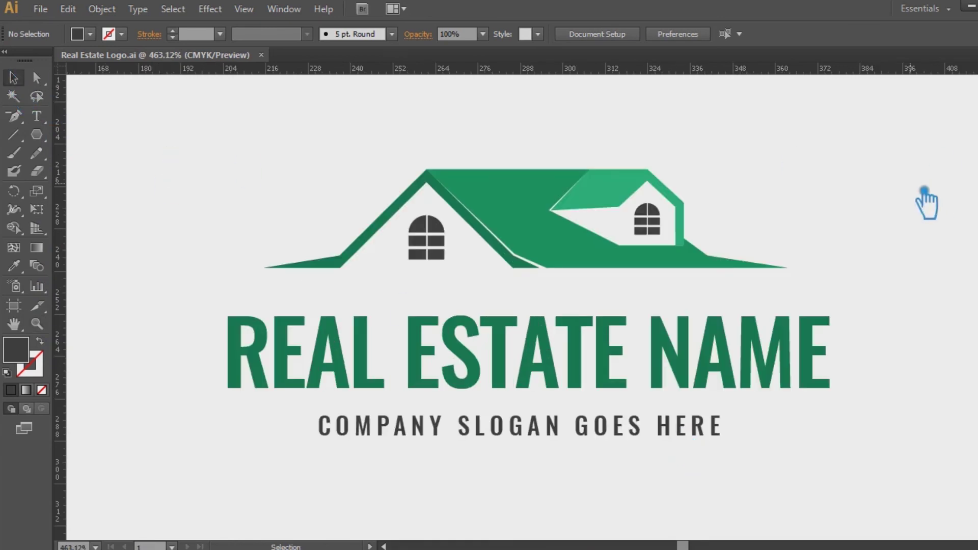